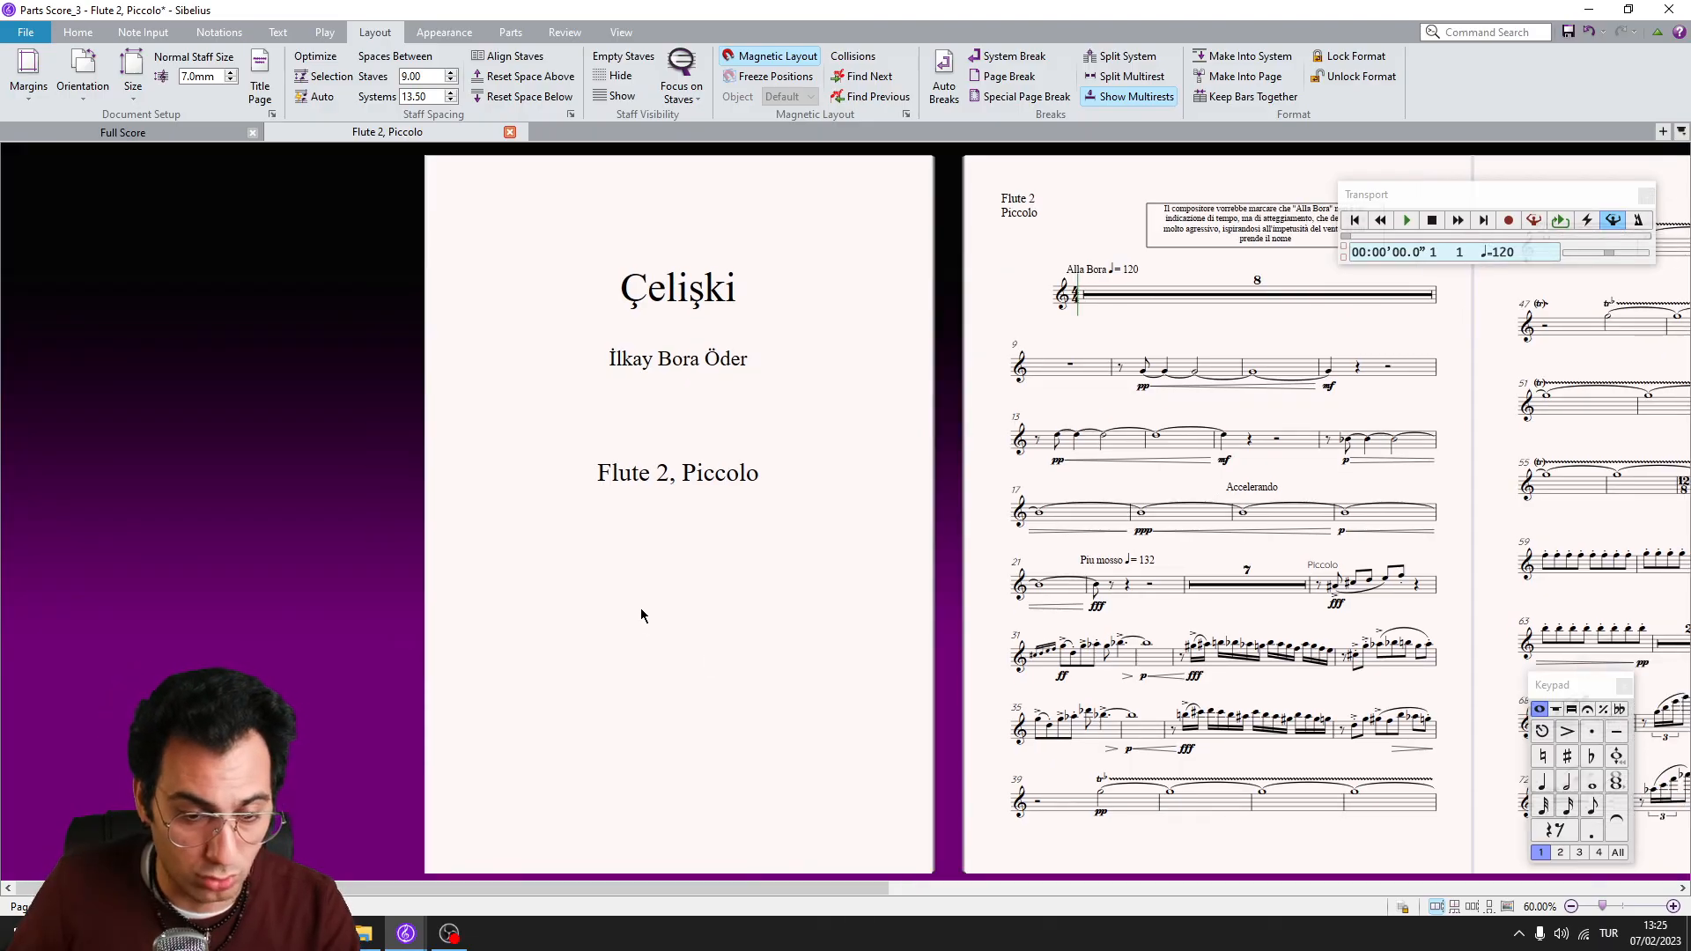
pyautogui.hscroll(5, 599, 529)
pyautogui.hscroll(5, 598, 526)
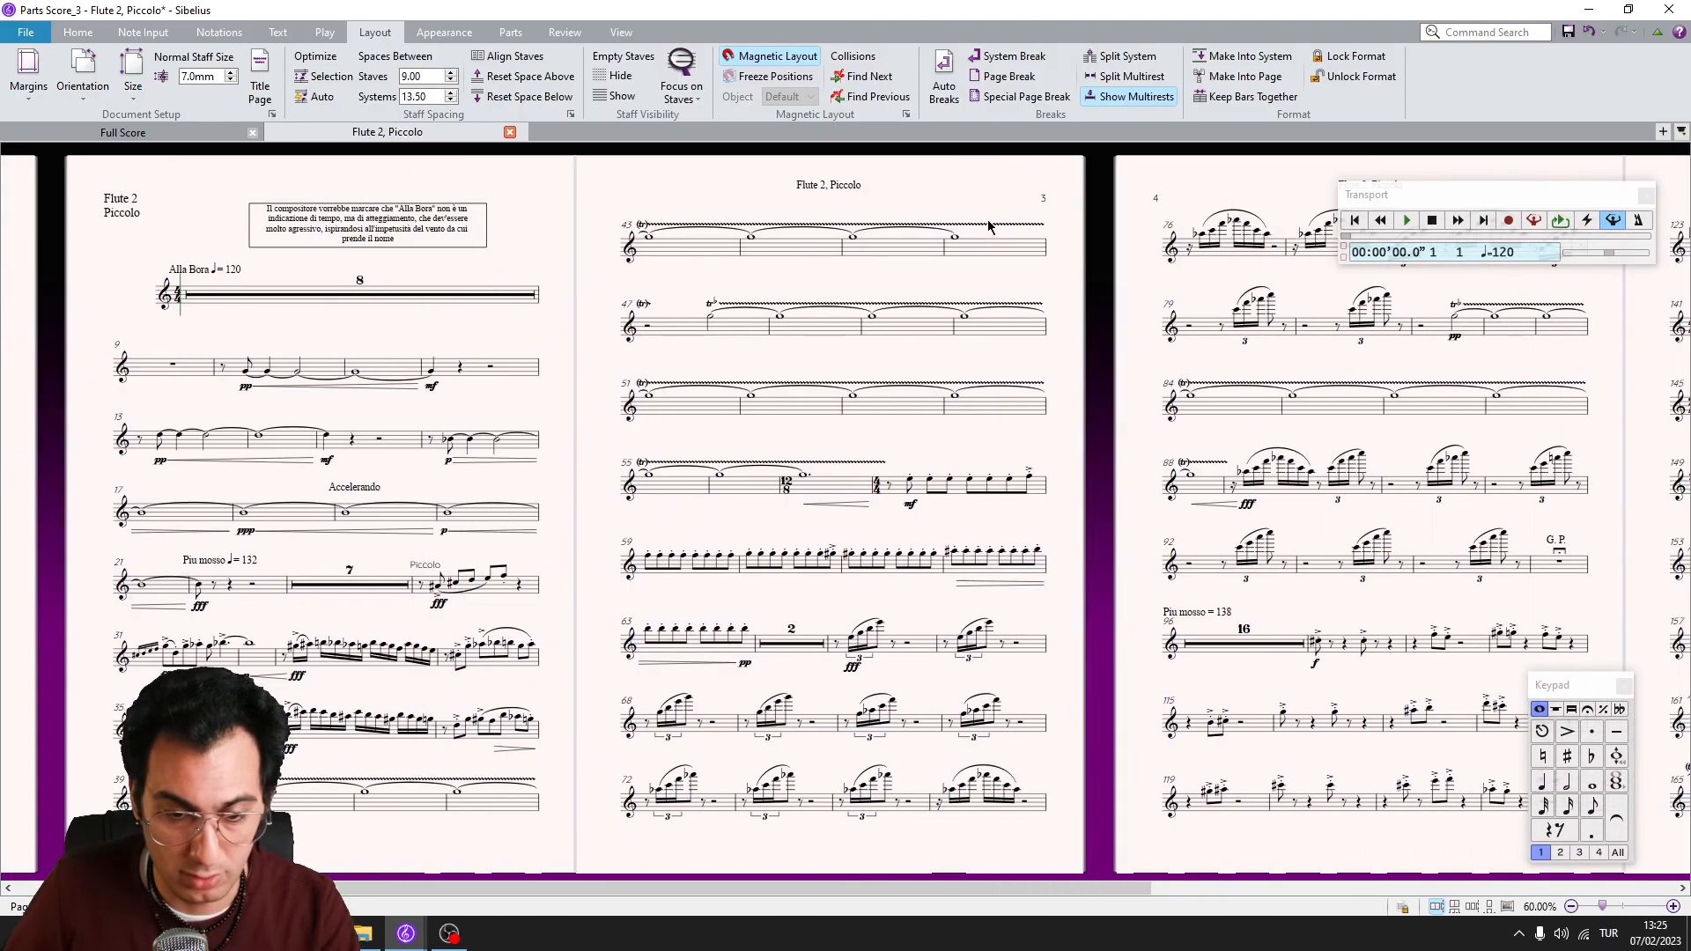
pyautogui.hscroll(4, 797, 636)
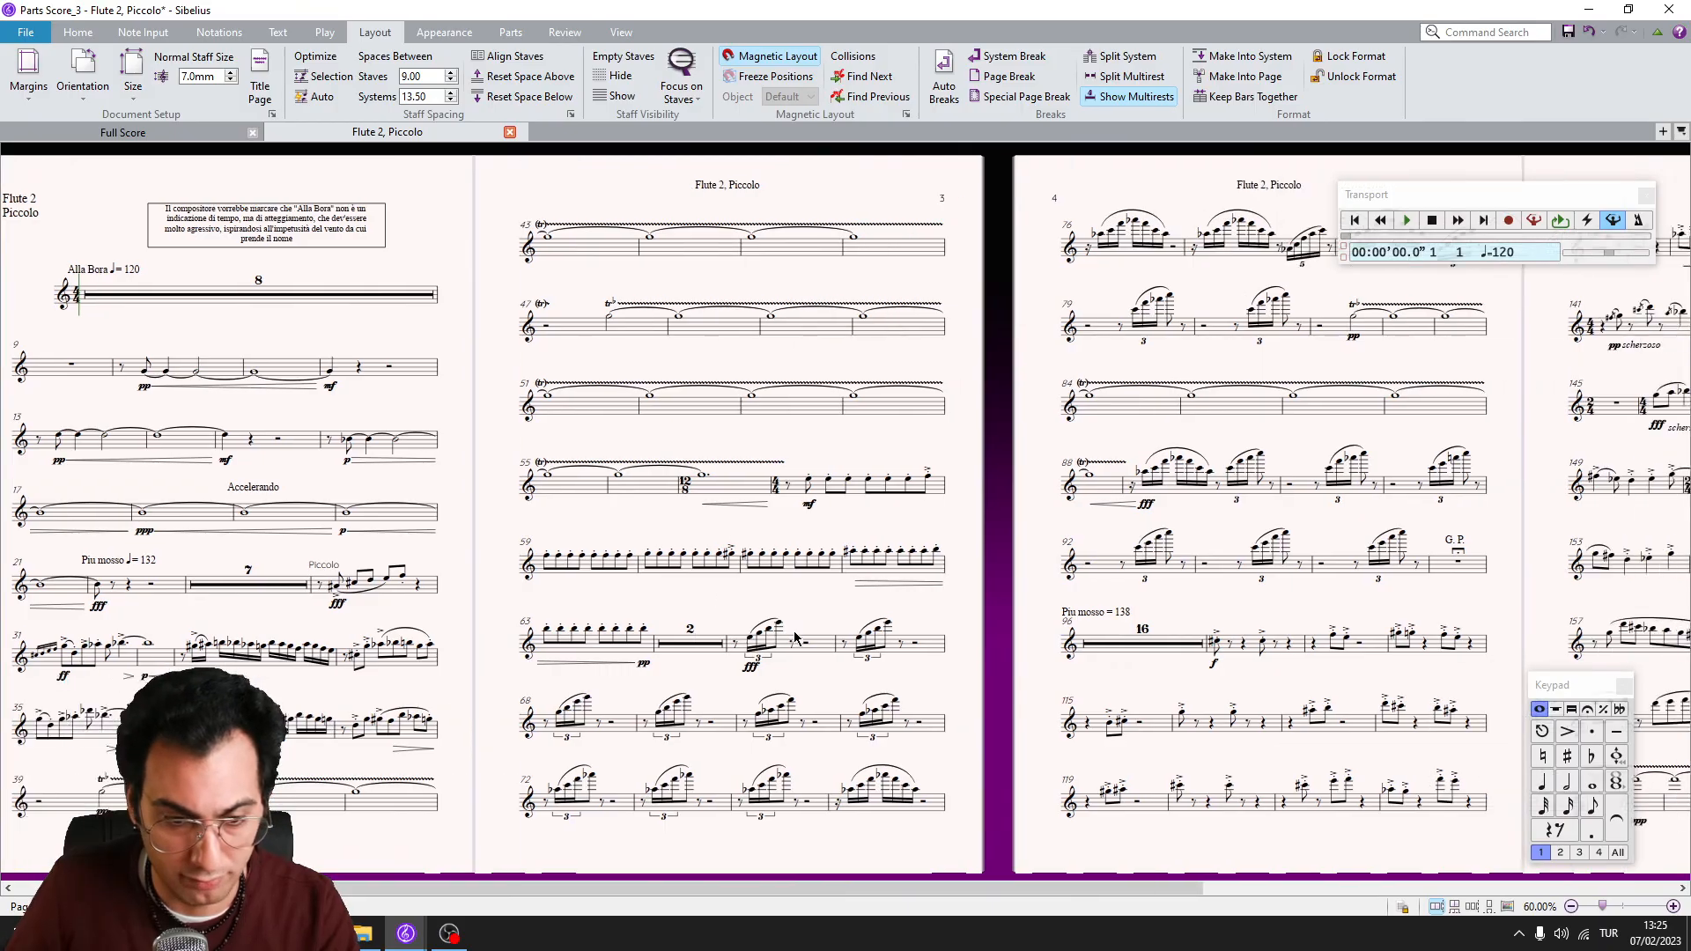
pyautogui.hscroll(7, 797, 636)
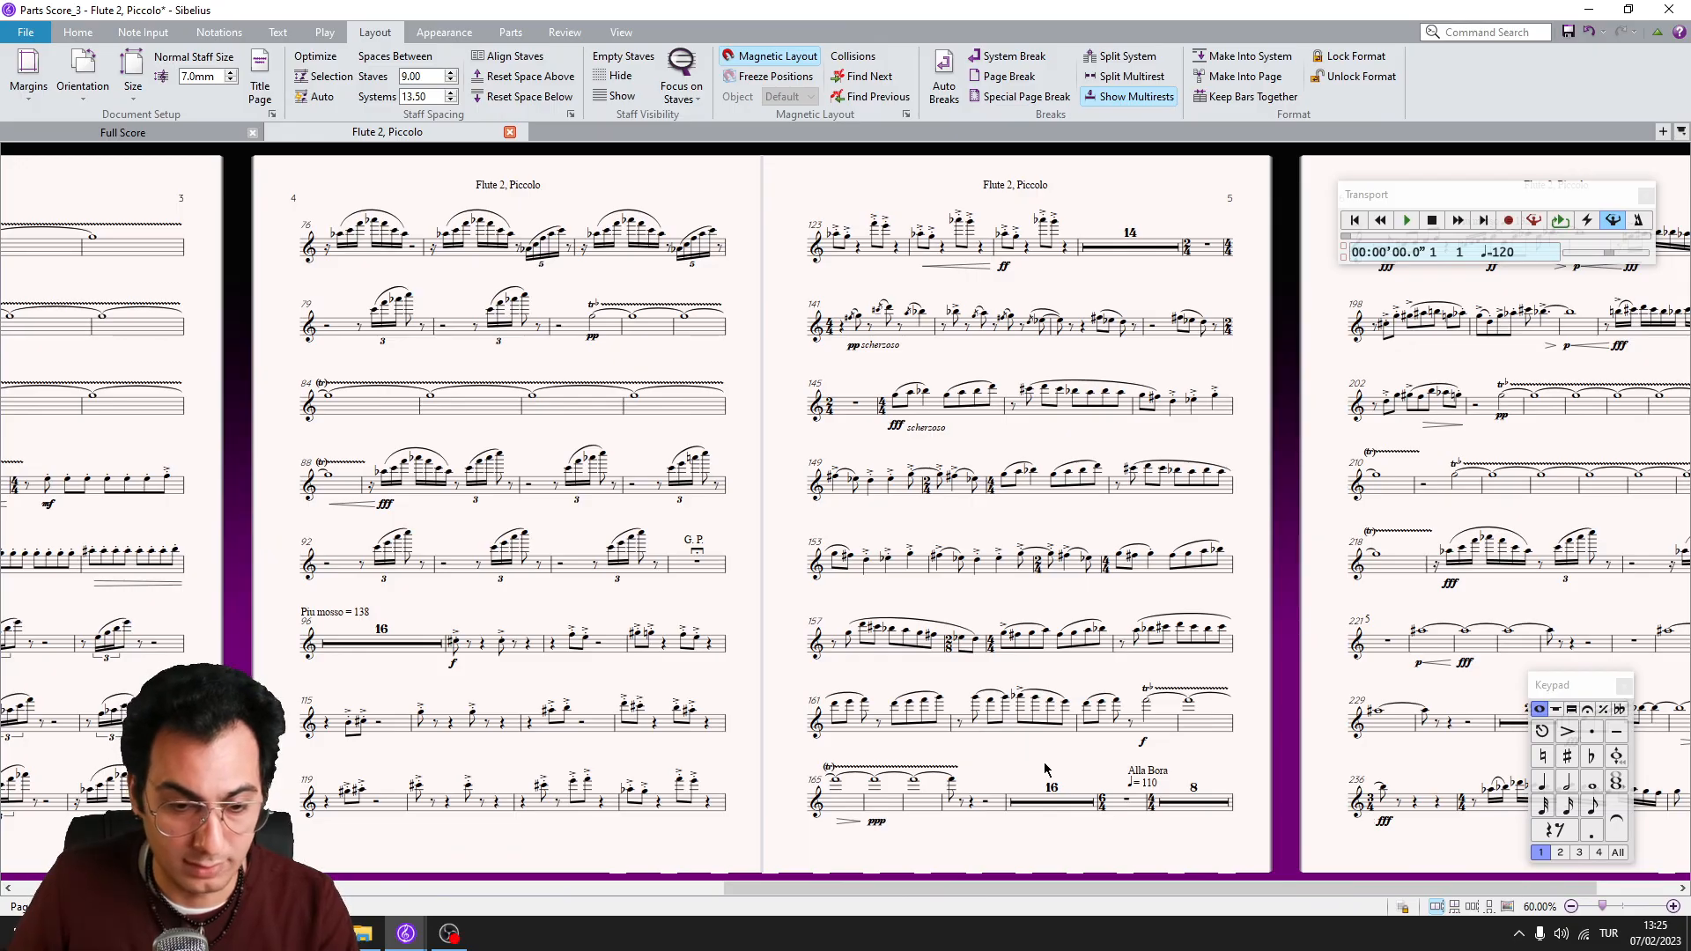
# Open the plug-in installer and list all available plug-ins
pyautogui.click(25, 31)
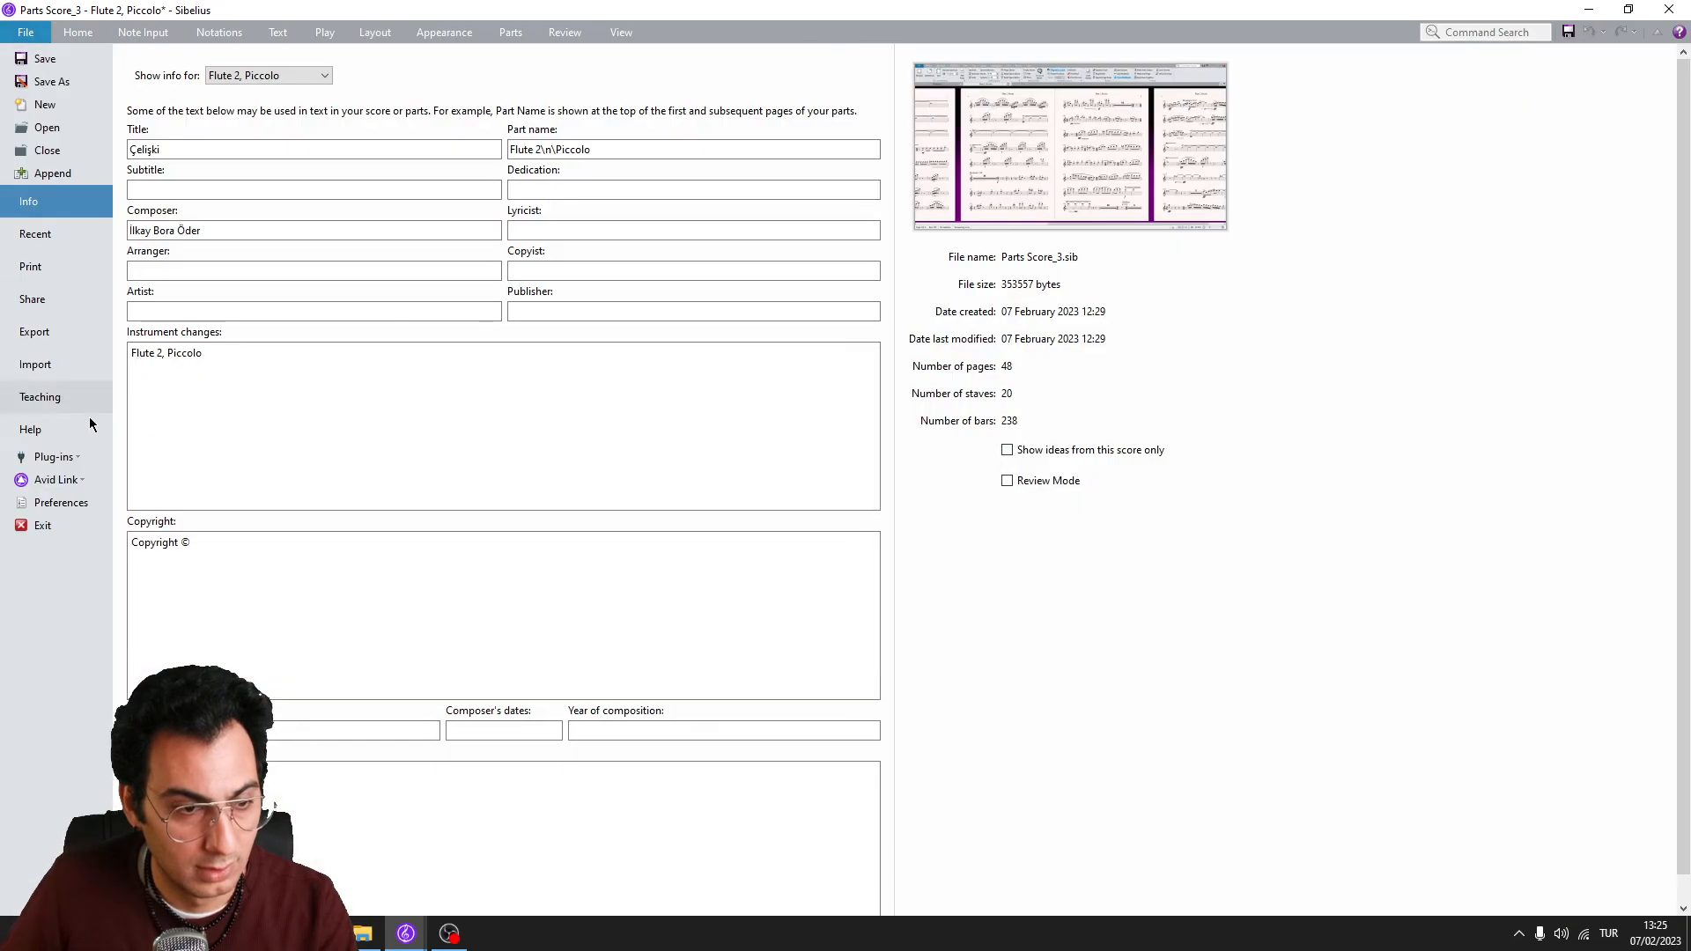
pyautogui.click(81, 464)
pyautogui.click(115, 480)
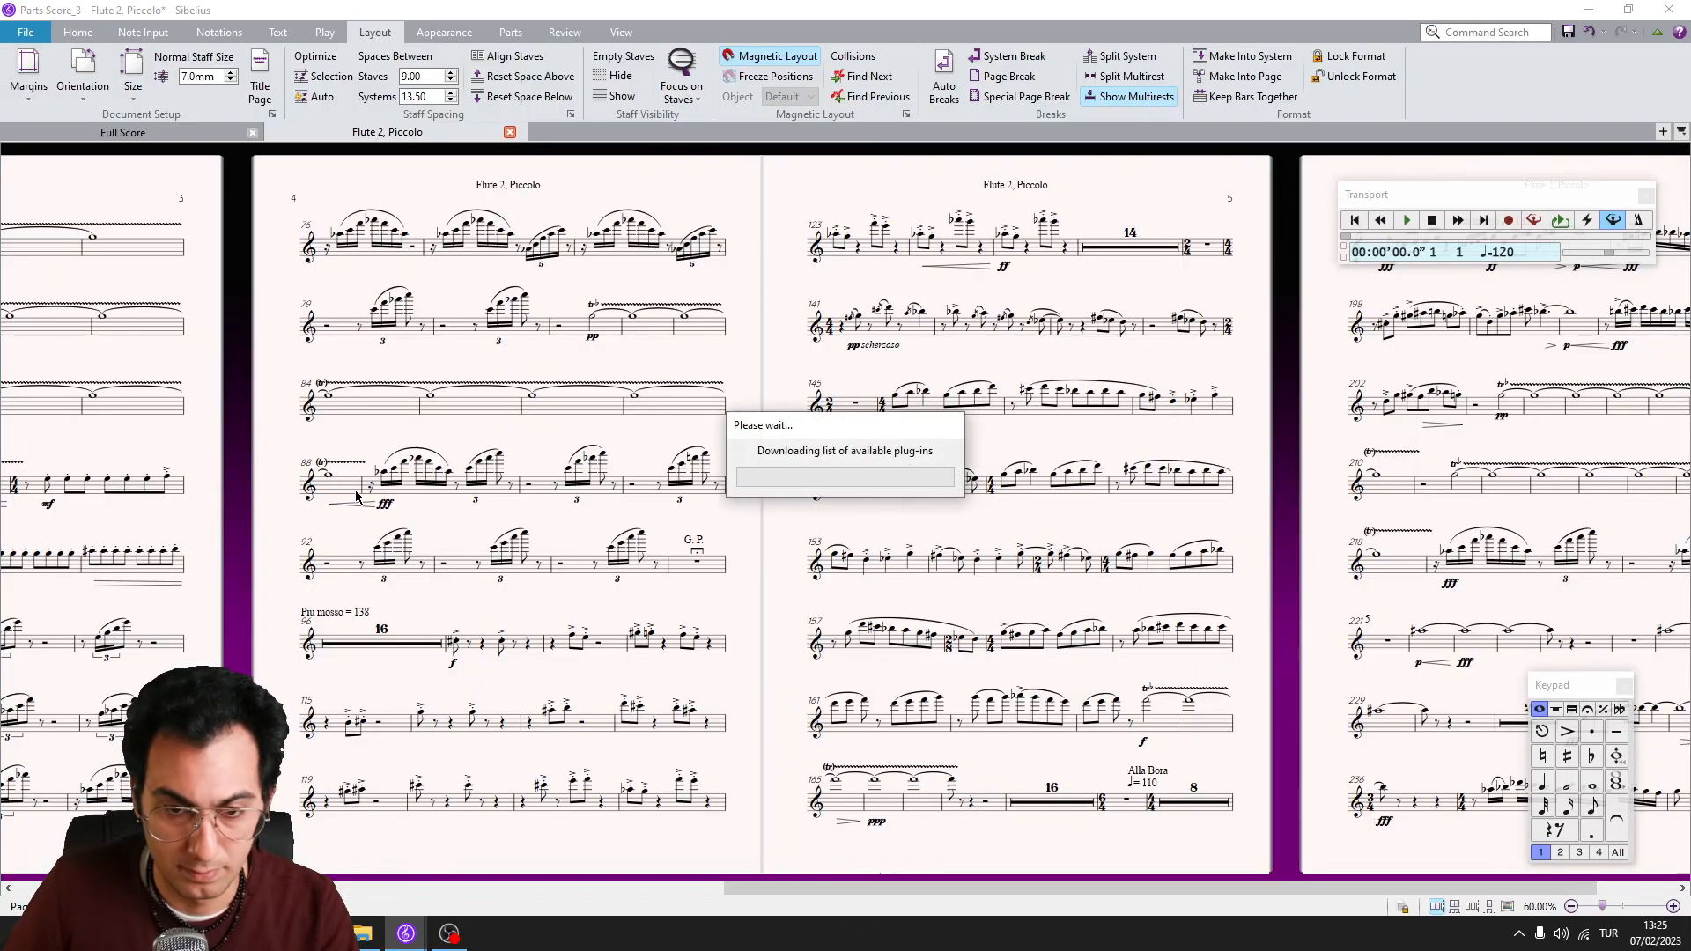
pyautogui.click(691, 216)
pyautogui.click(642, 250)
# Search the installable plug-ins for "systems per" and install the Systems Per Page plug-in
pyautogui.click(954, 212)
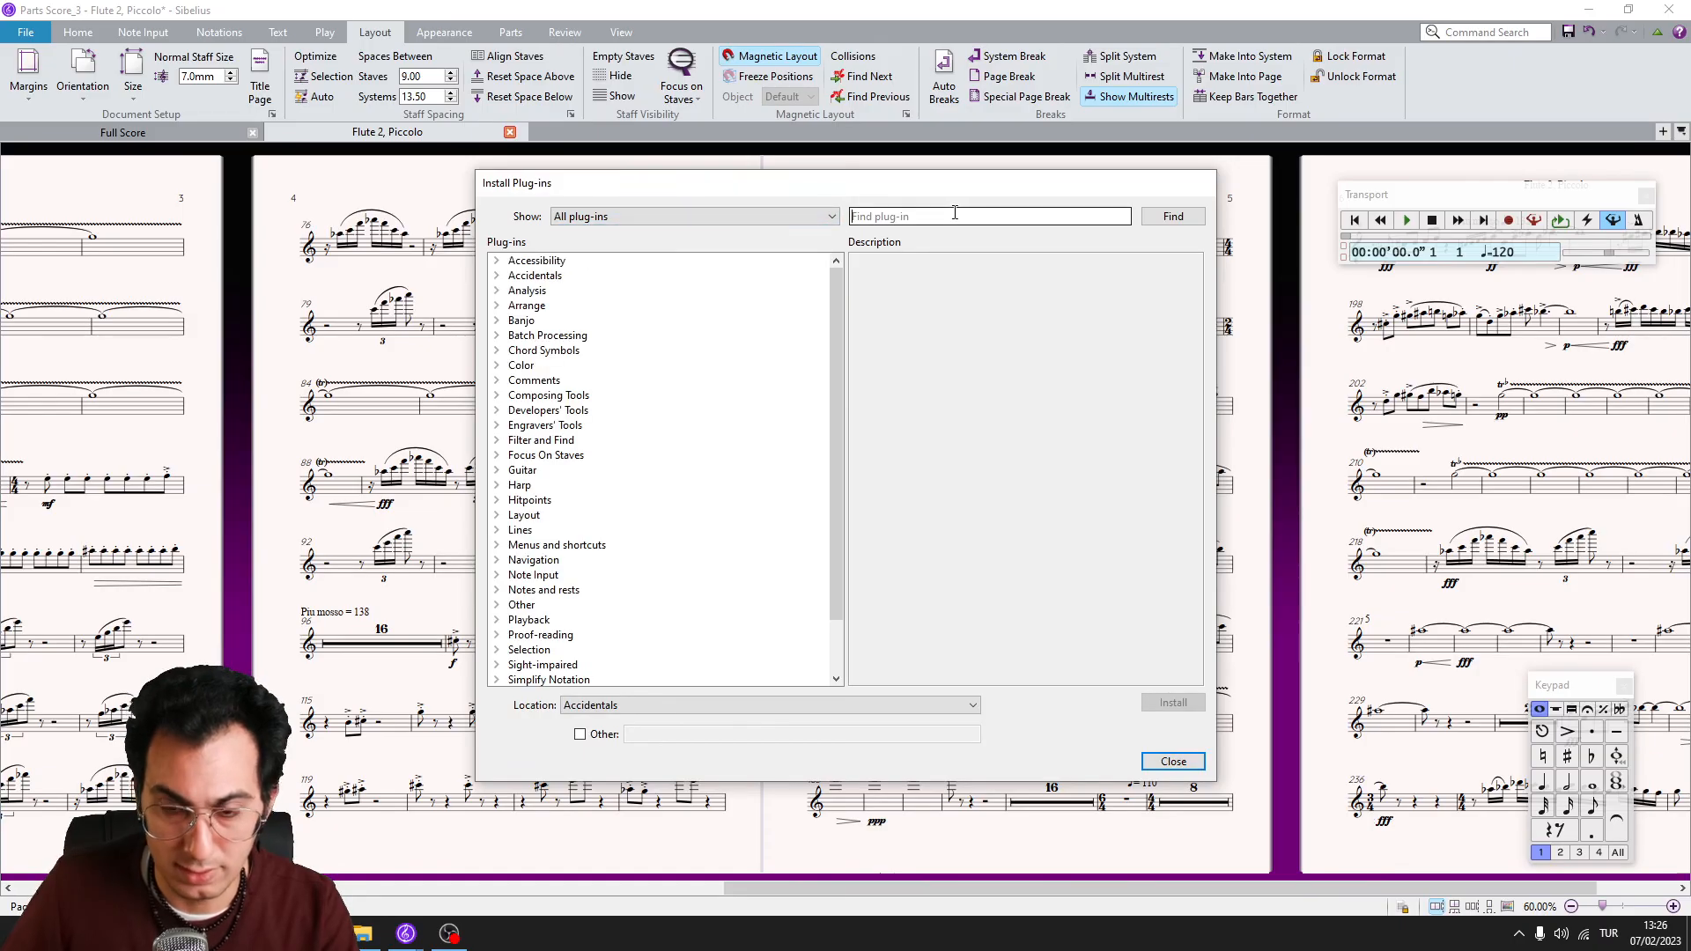
pyautogui.write('stys')
pyautogui.write('ems')
pyautogui.write(' per')
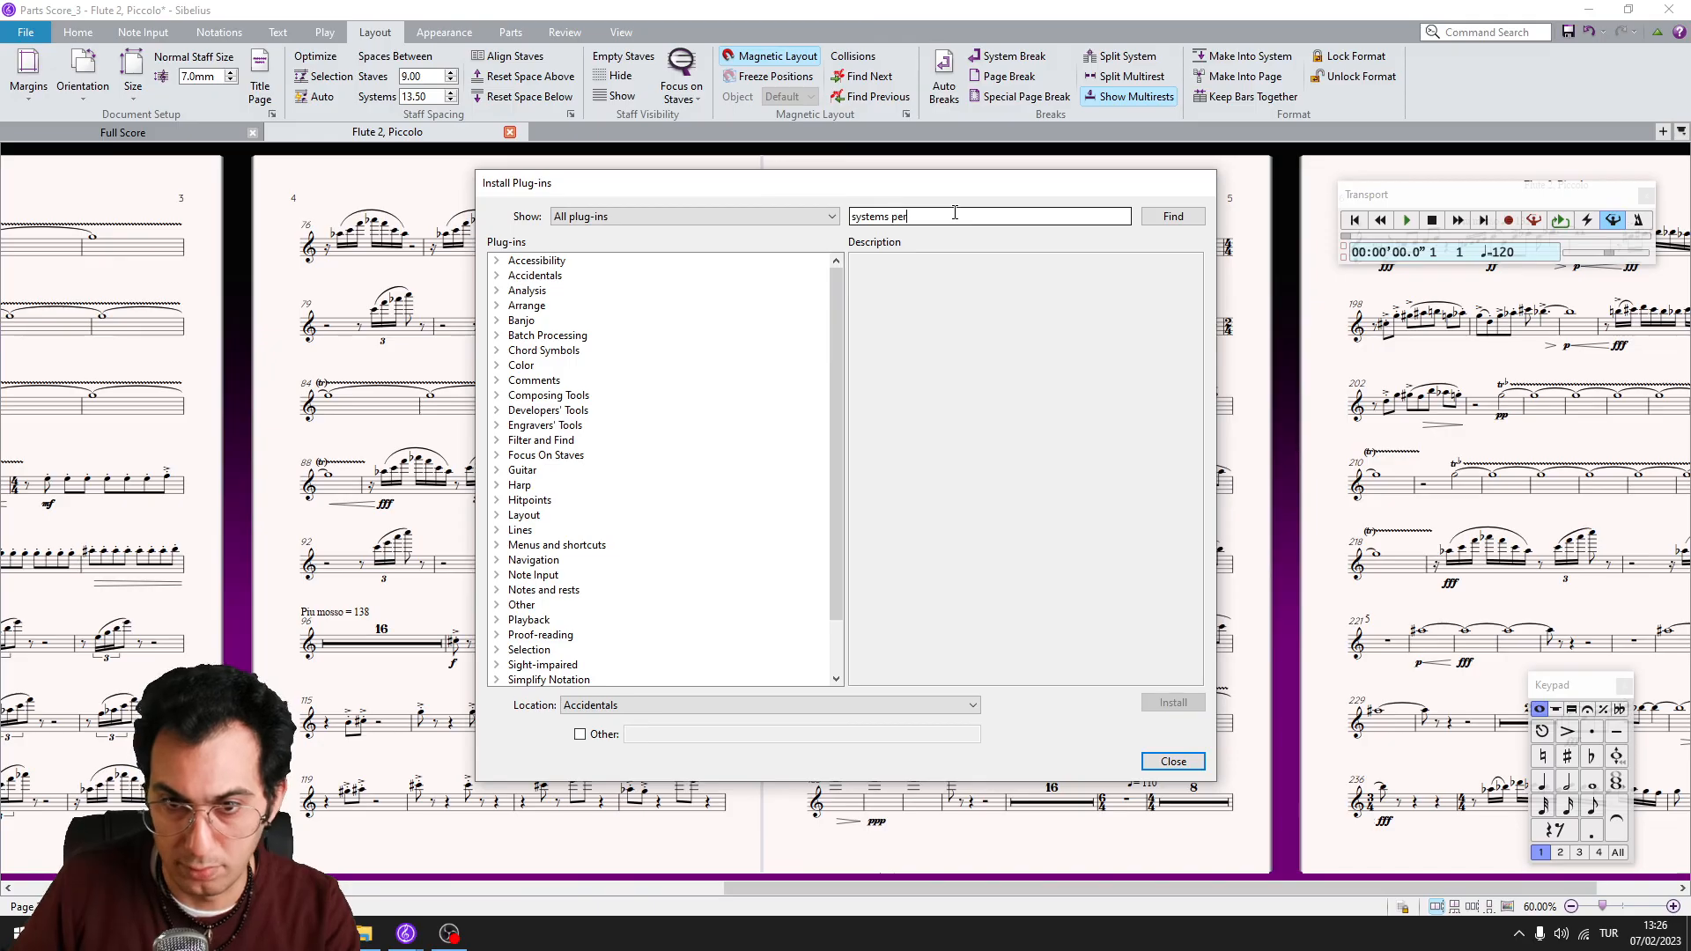
pyautogui.click(1180, 215)
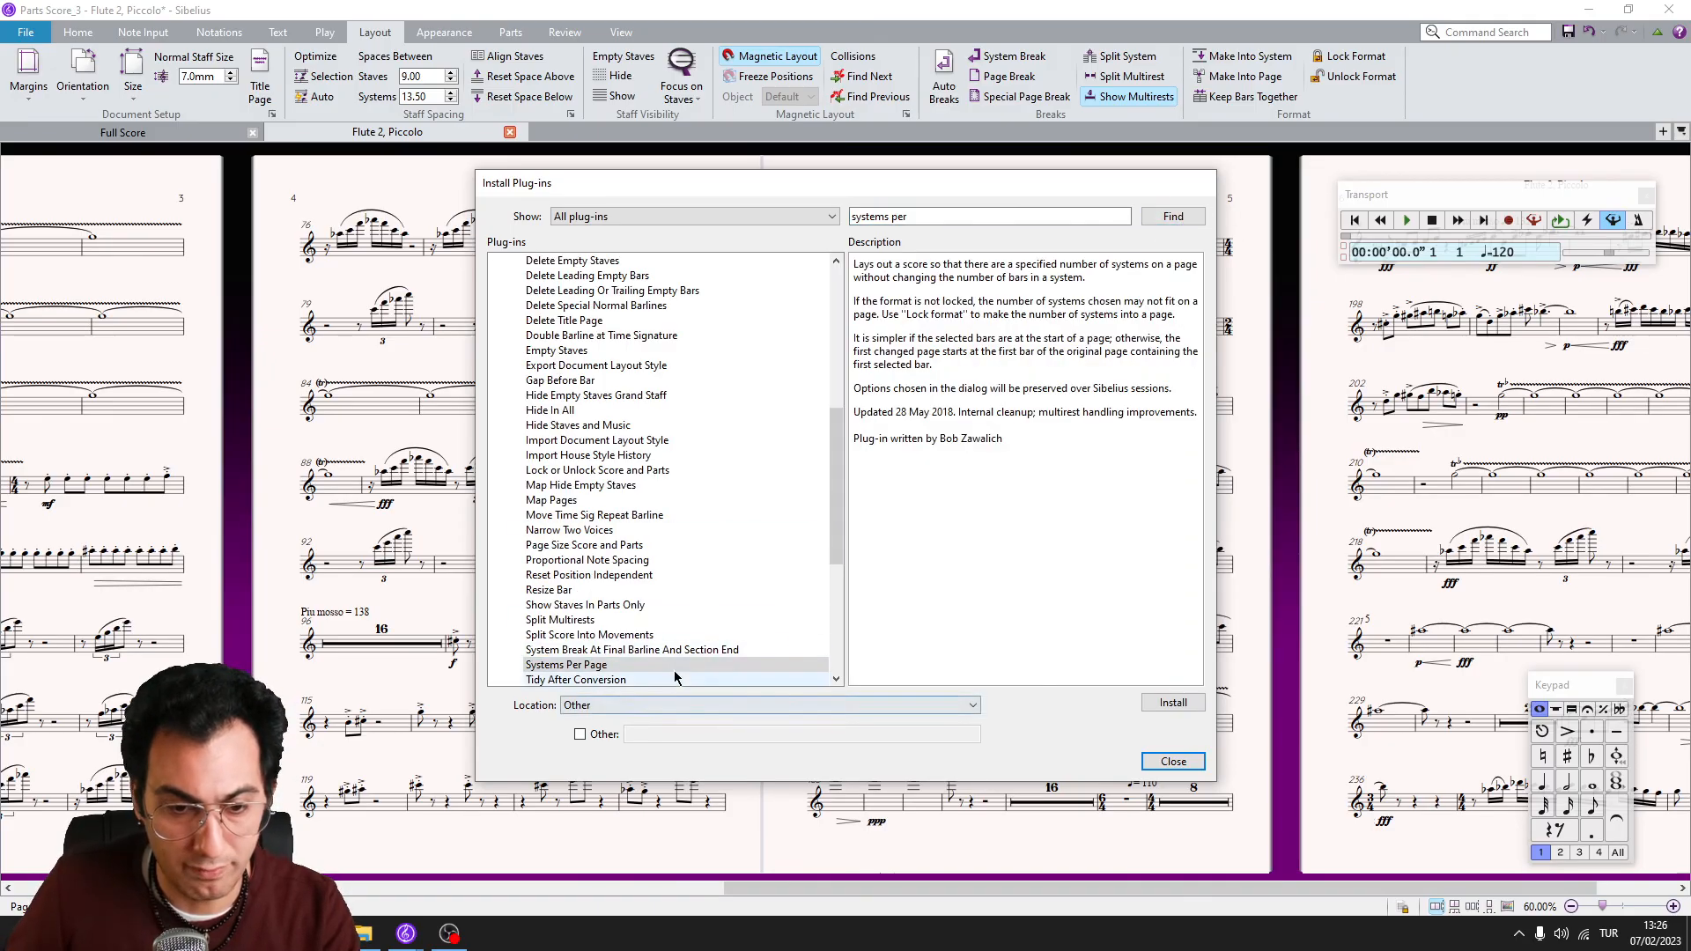
pyautogui.click(1171, 703)
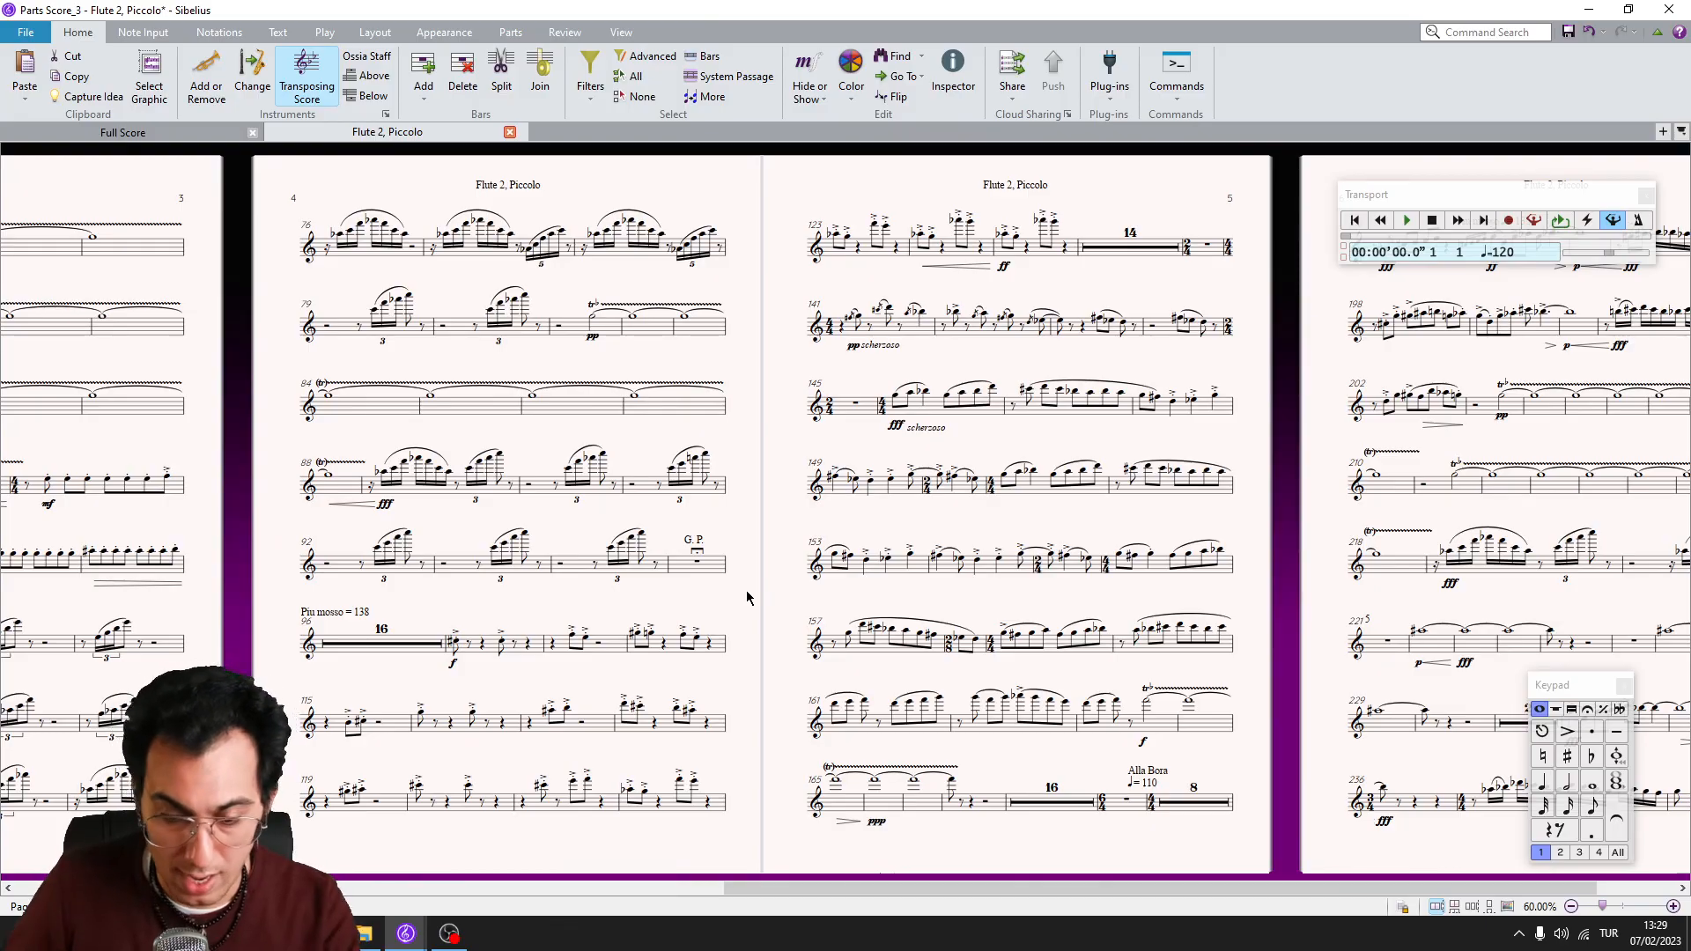
# Choose the Systems Per Page plug-in from the My Plugins list
pyautogui.hotkey('ctrl', 'shift', 'p')
pyautogui.press('s')
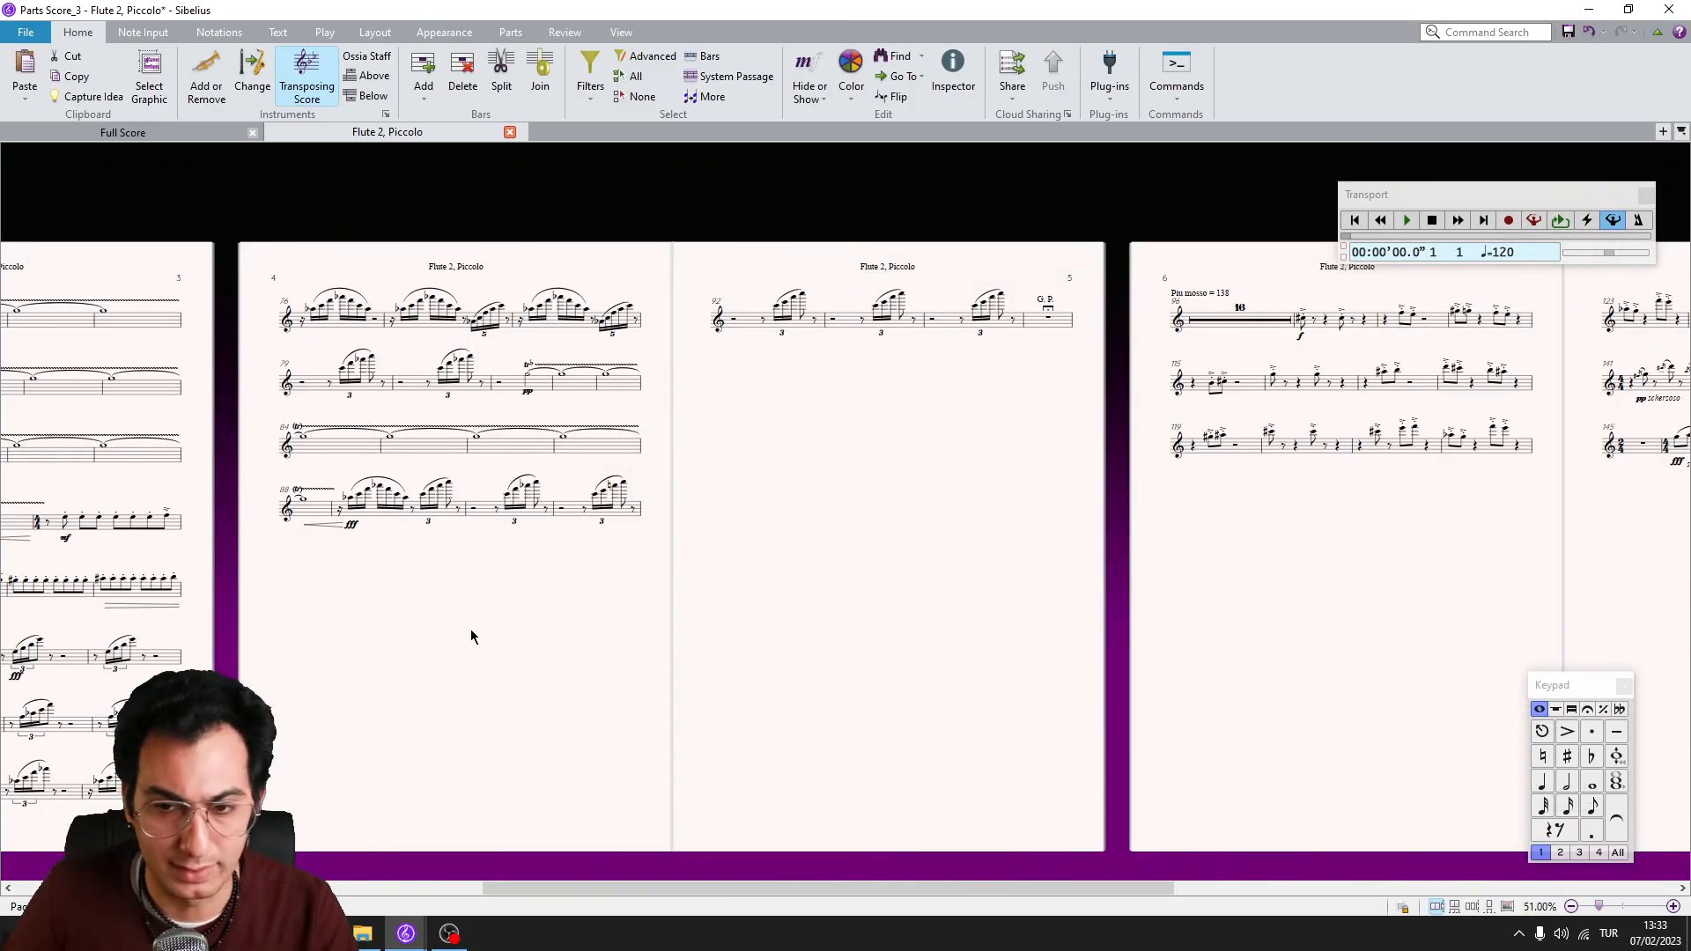
# Examine how the systems are distributed across pages 4 to 9 of the Flute 2, Piccolo part
pyautogui.hscroll(3, 449, 625)
pyautogui.hscroll(6, 497, 630)
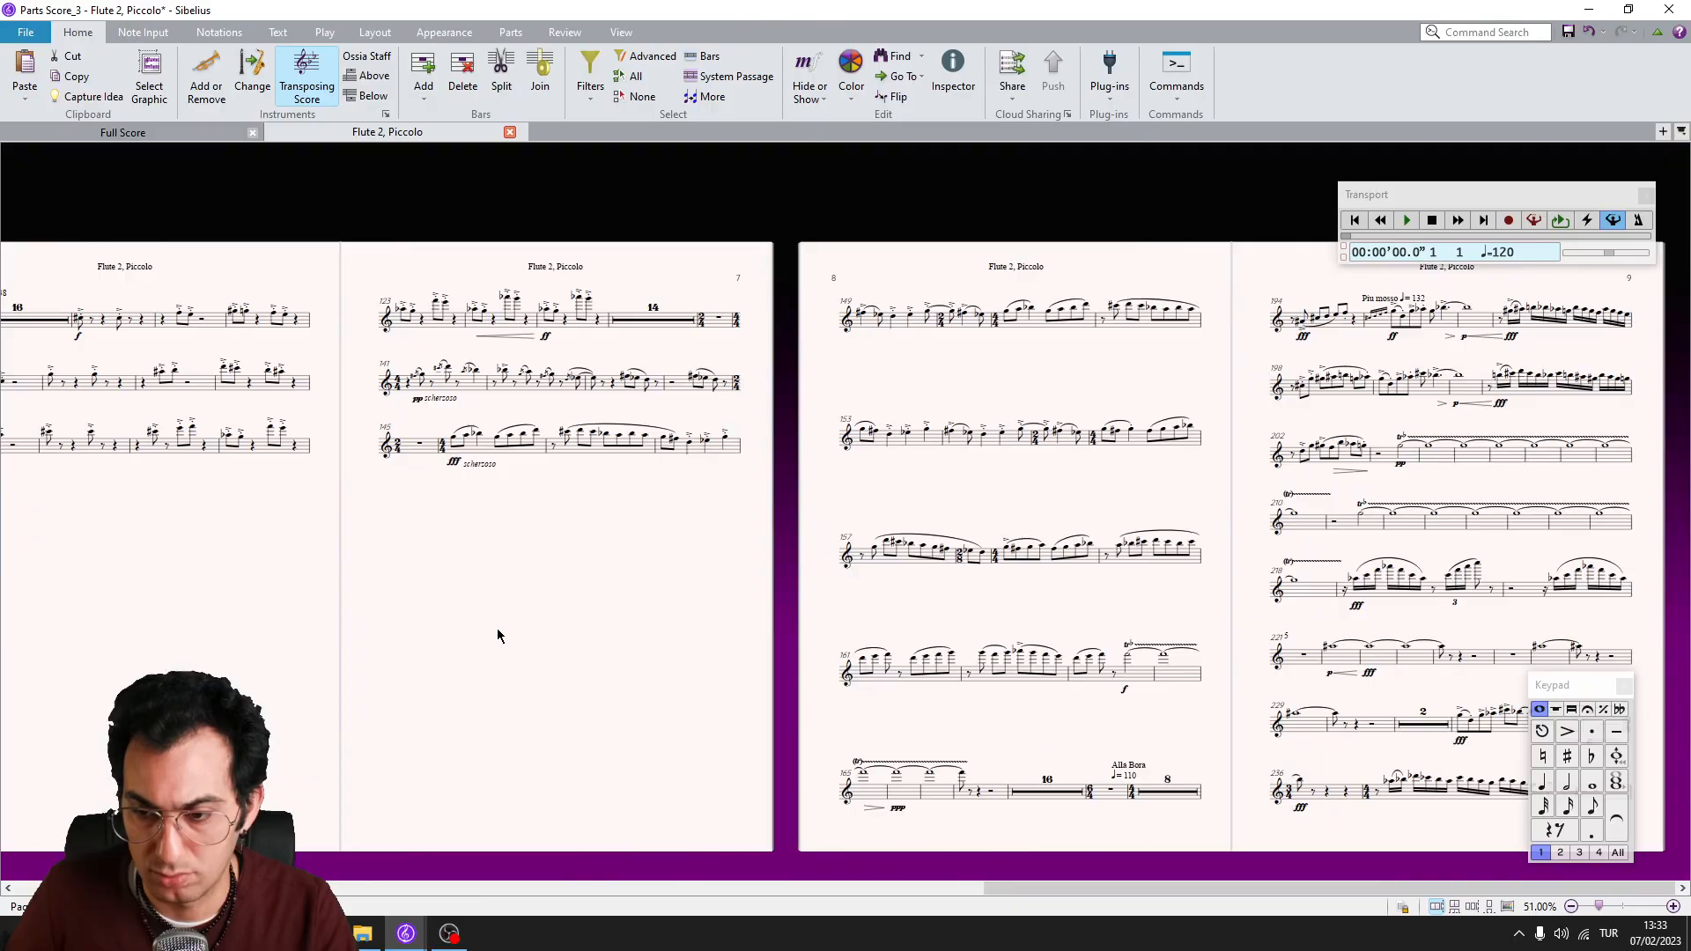
pyautogui.hscroll(-10, 497, 634)
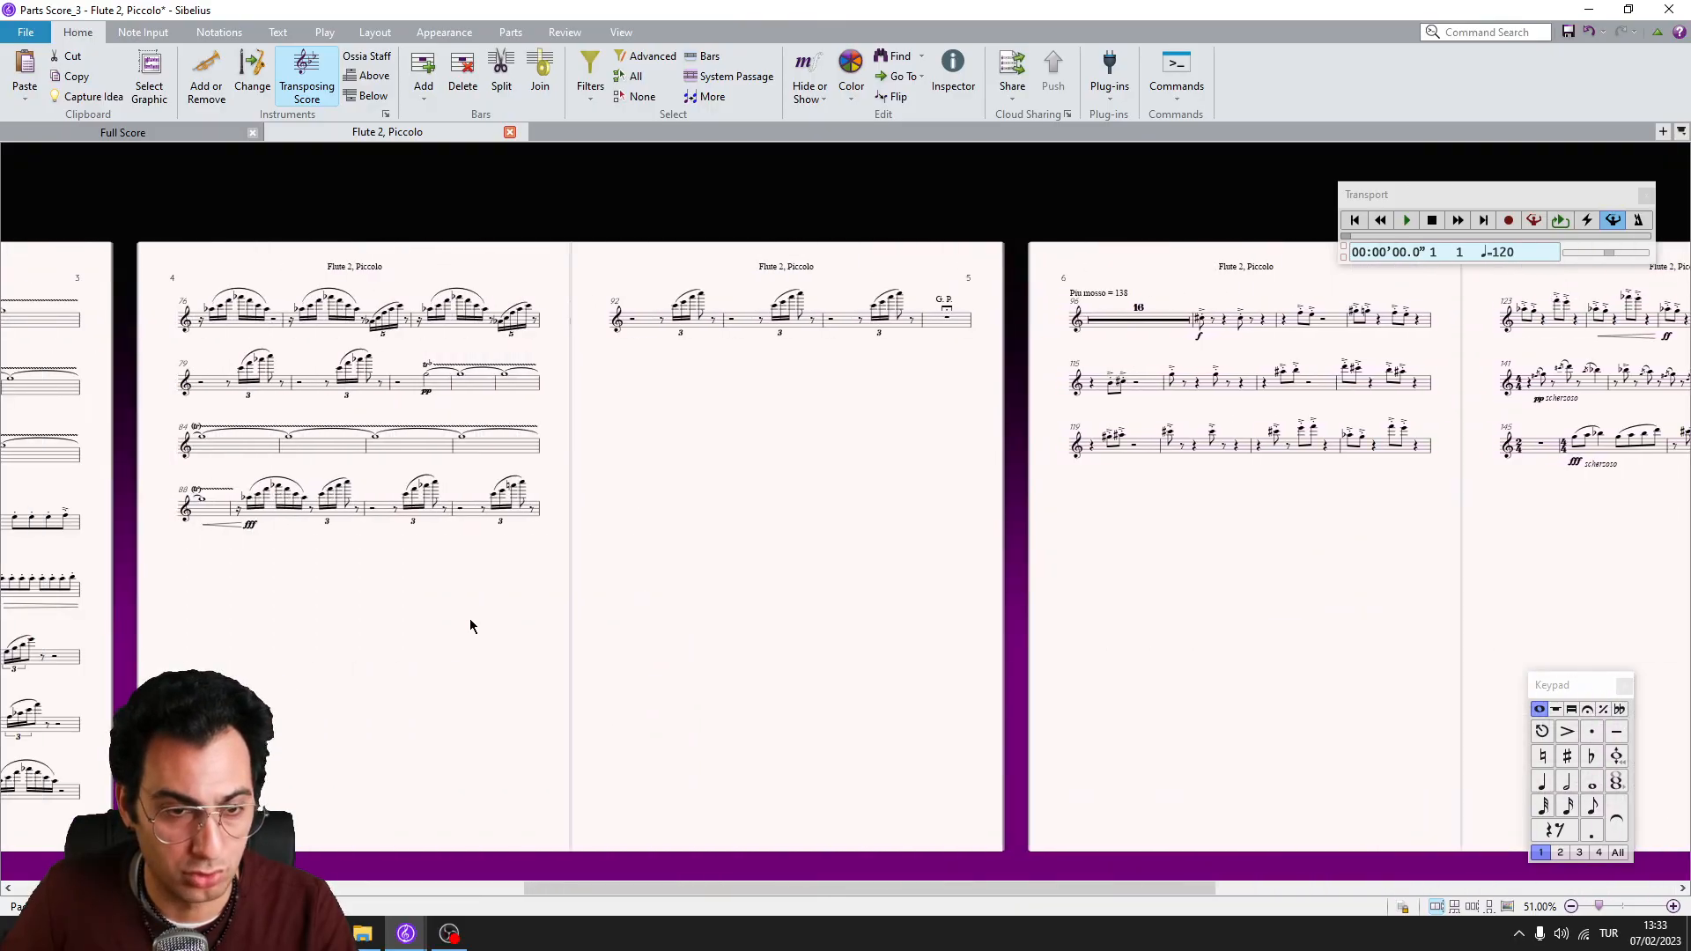
pyautogui.hscroll(2, 617, 576)
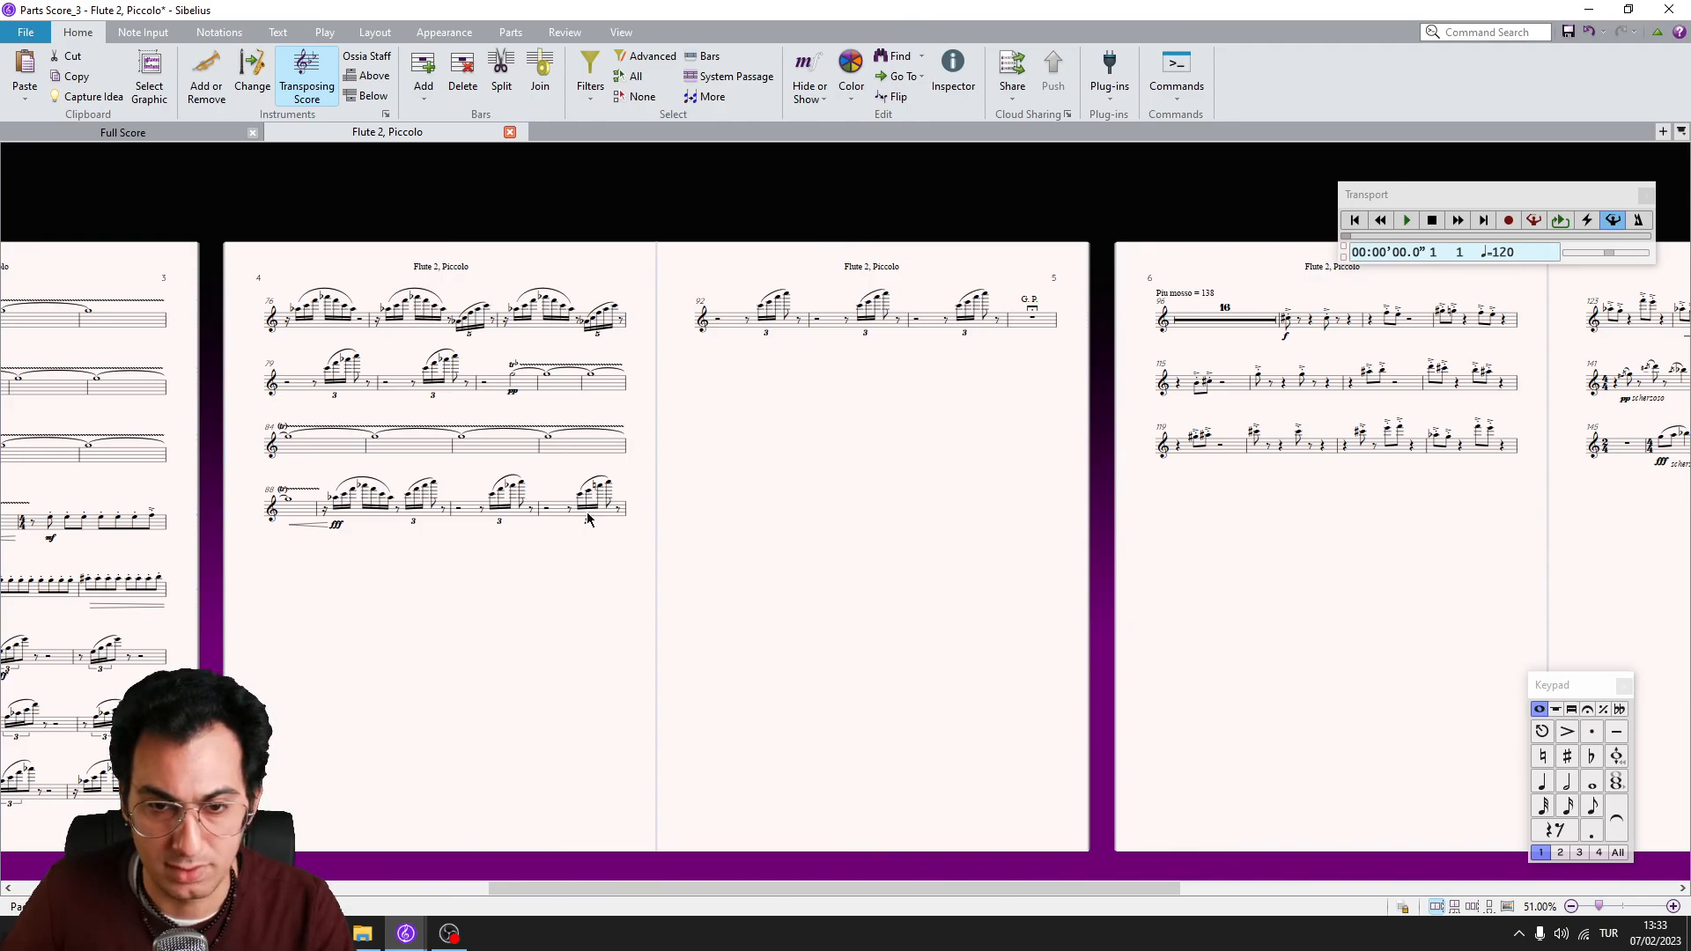
pyautogui.hscroll(5, 778, 472)
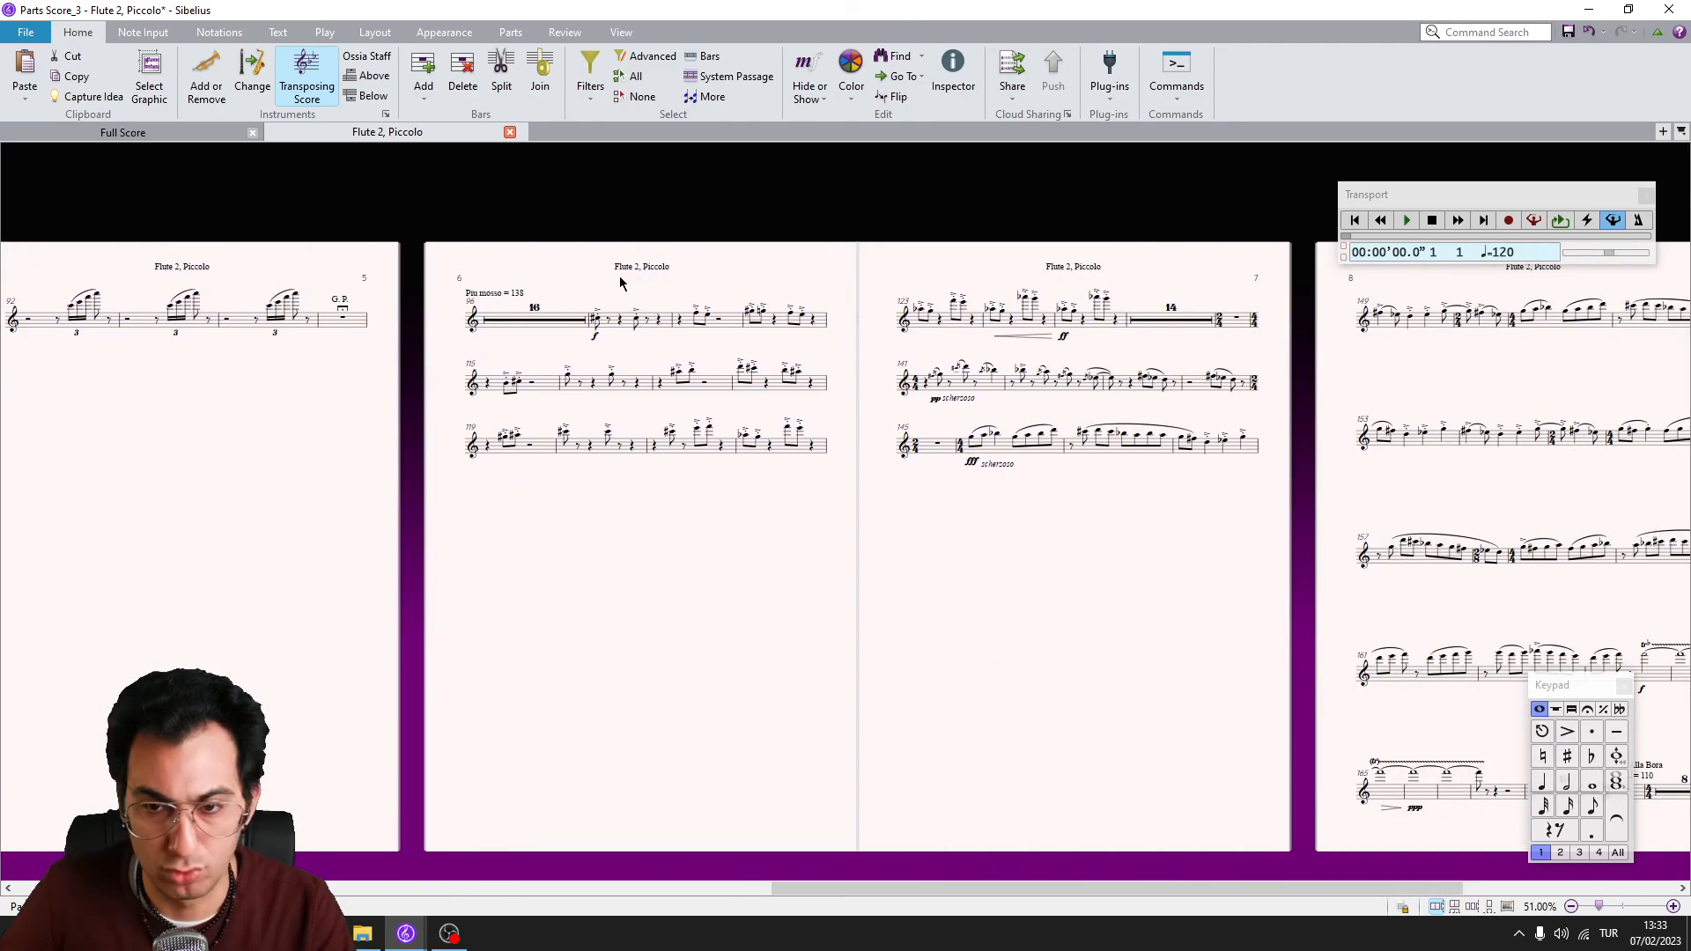
pyautogui.hscroll(3, 687, 458)
pyautogui.hscroll(-4, 722, 634)
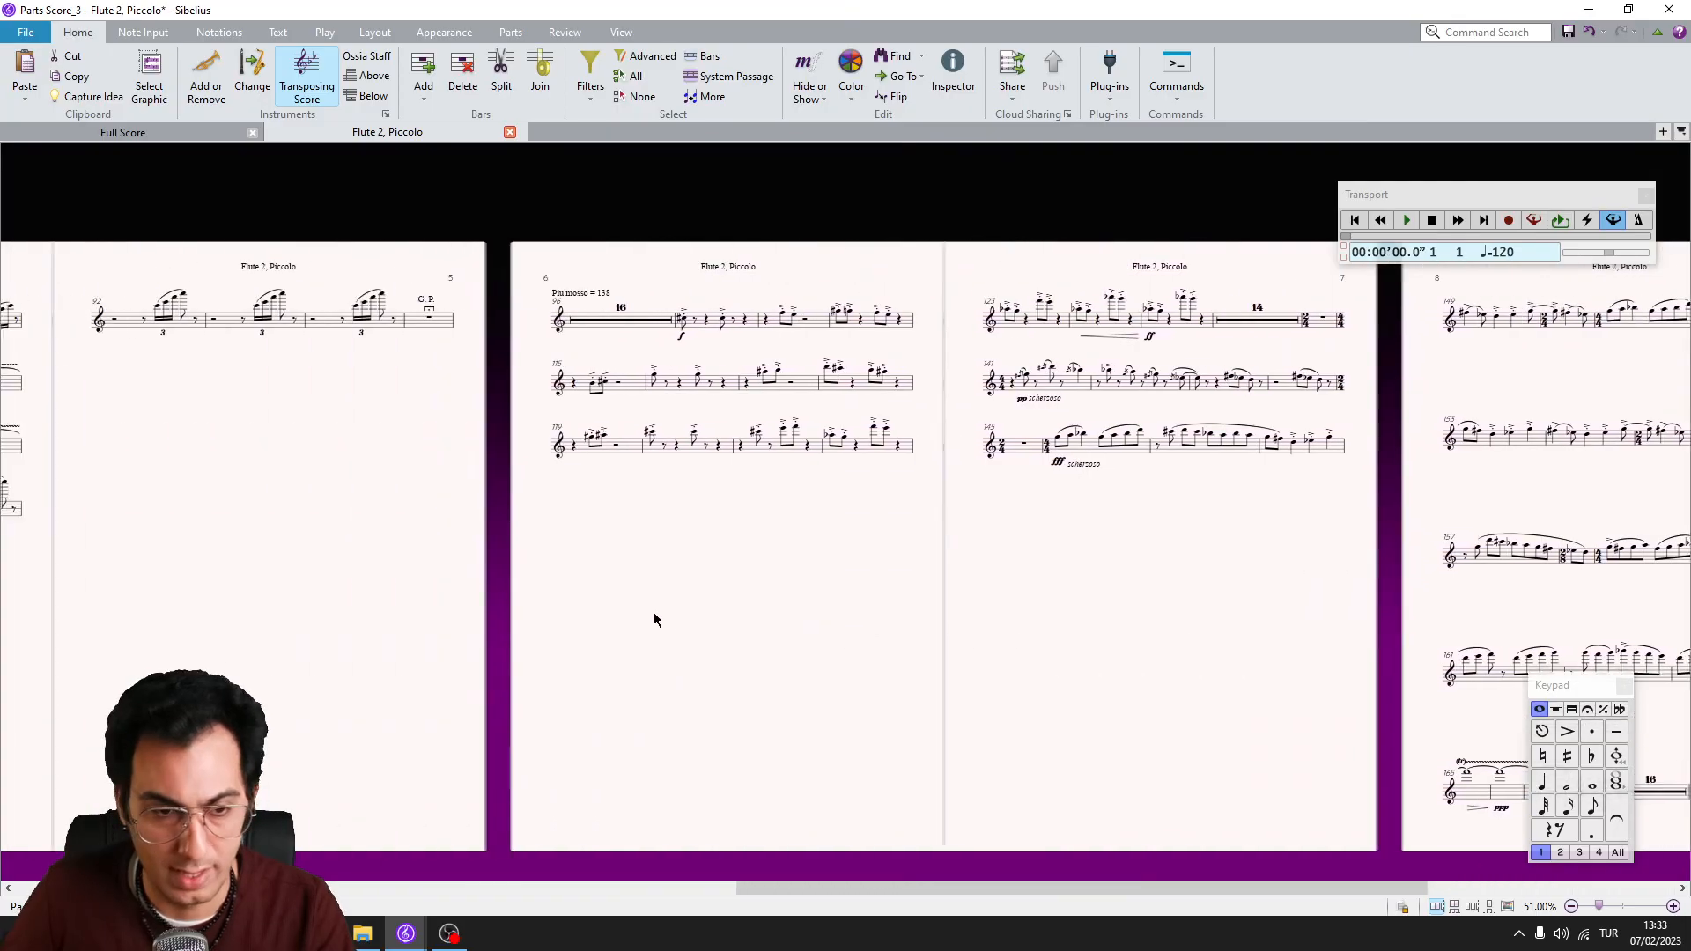
pyautogui.hscroll(-4, 529, 573)
# Run the Systems Per Page plug-in on all the music in the part, with 8 systems per page and 8 on the first page
pyautogui.click(329, 331)
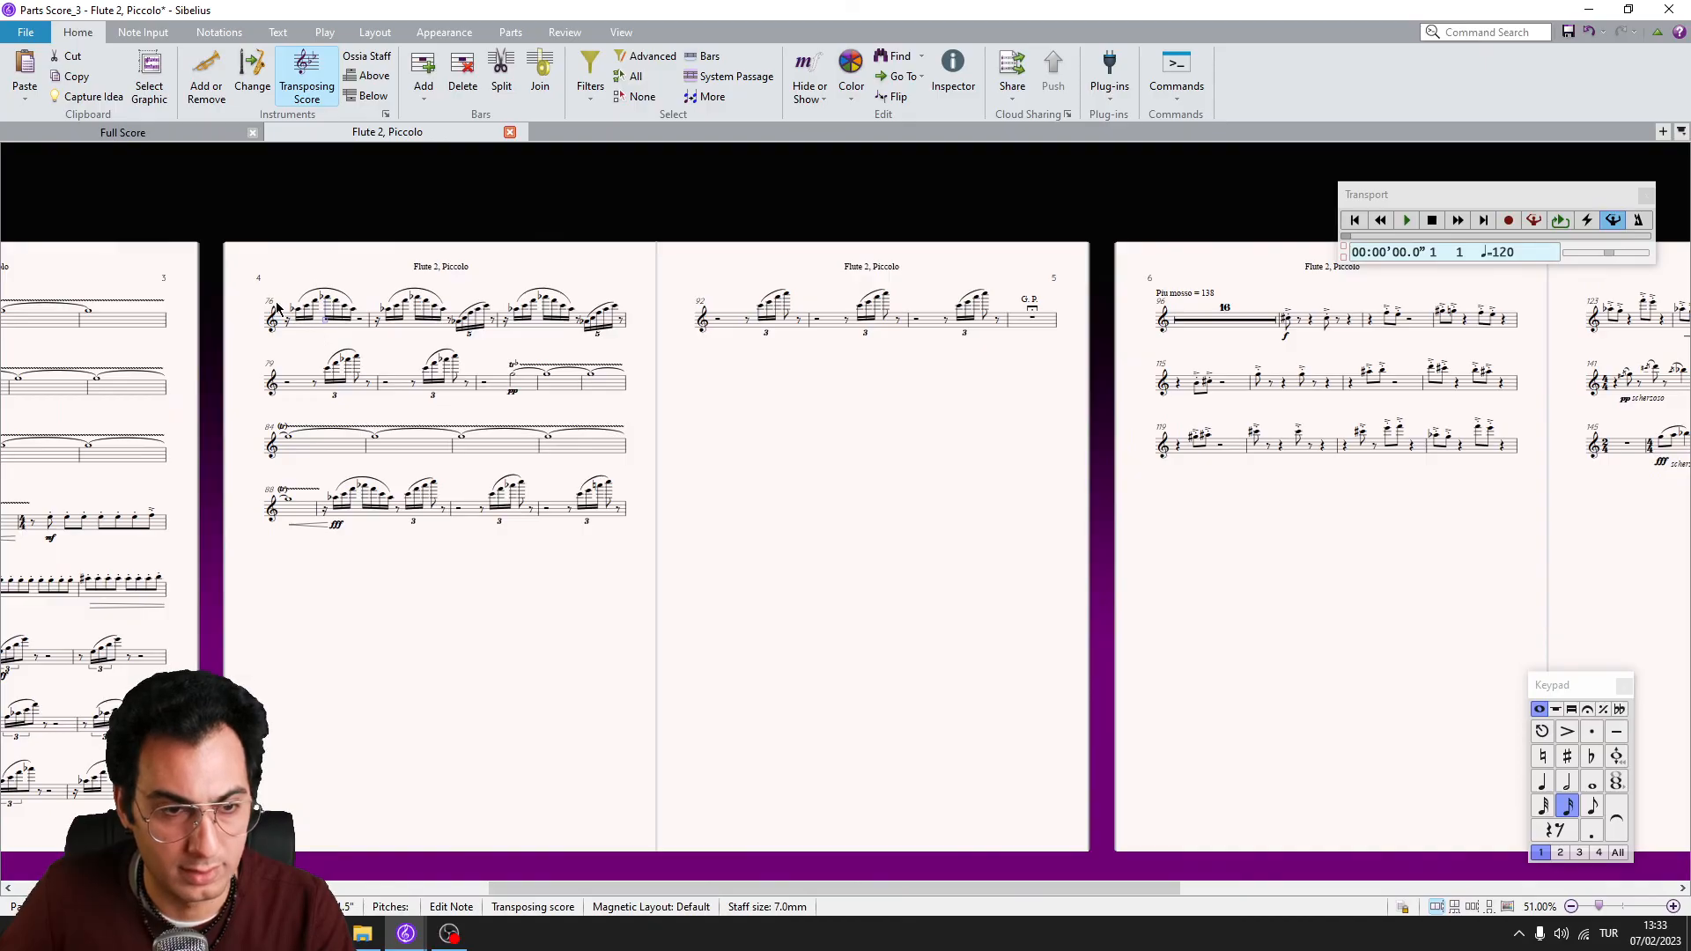
pyautogui.click(310, 330)
pyautogui.hotkey('ctrl', 'a')
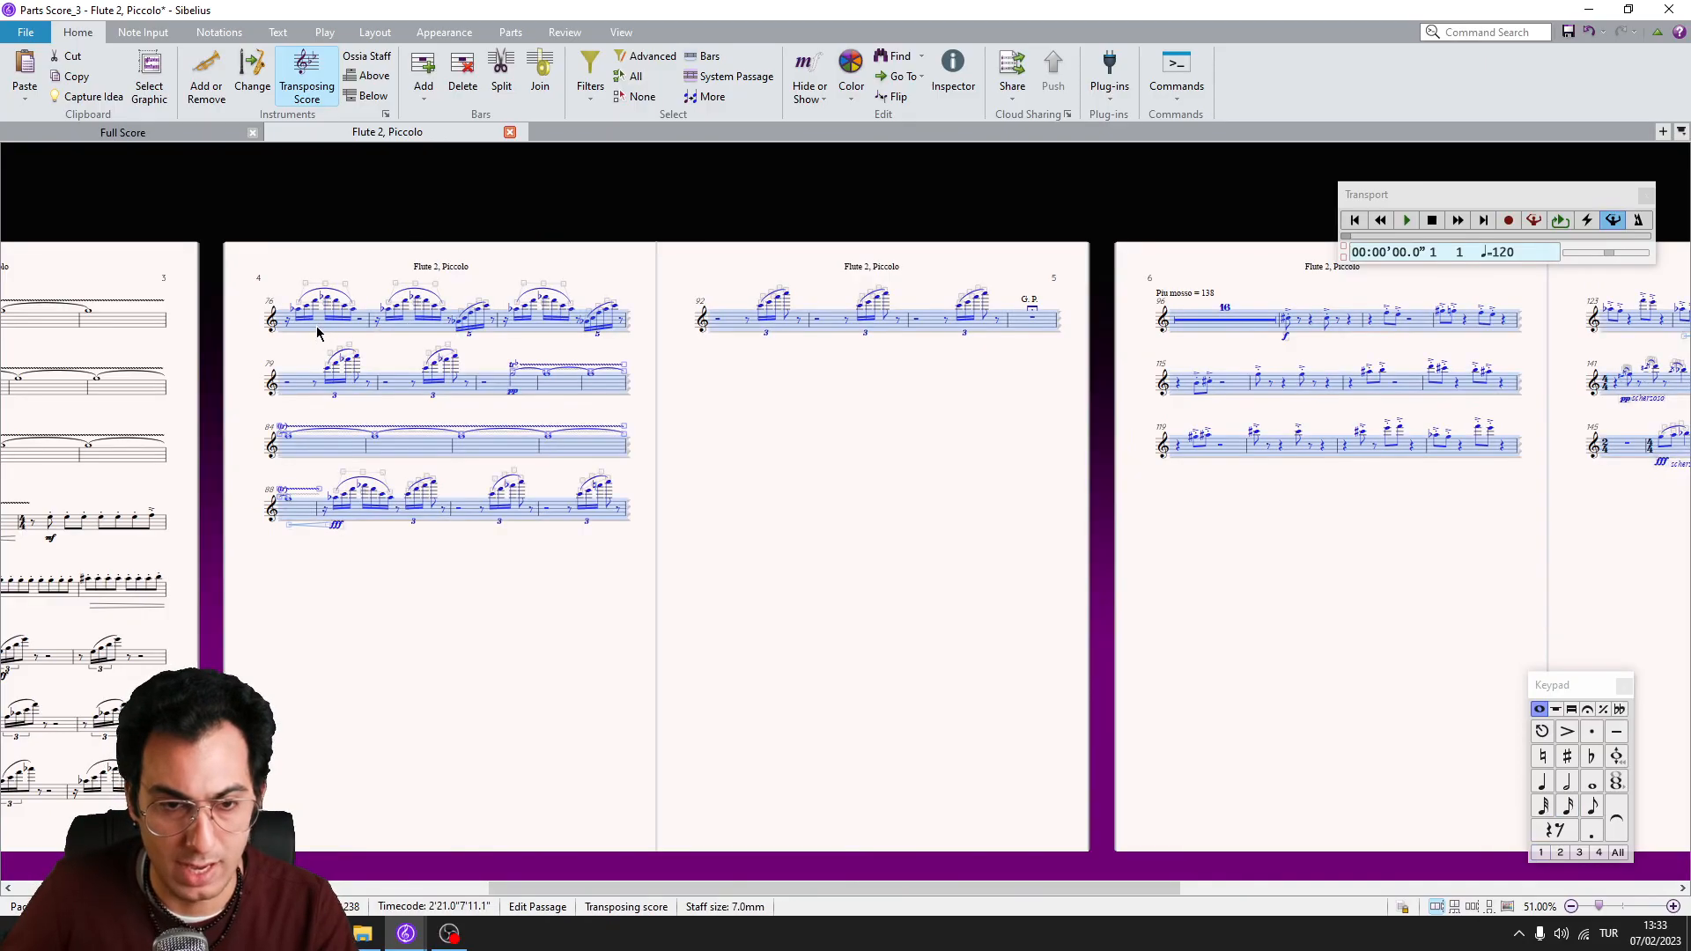
pyautogui.hscroll(5, 323, 379)
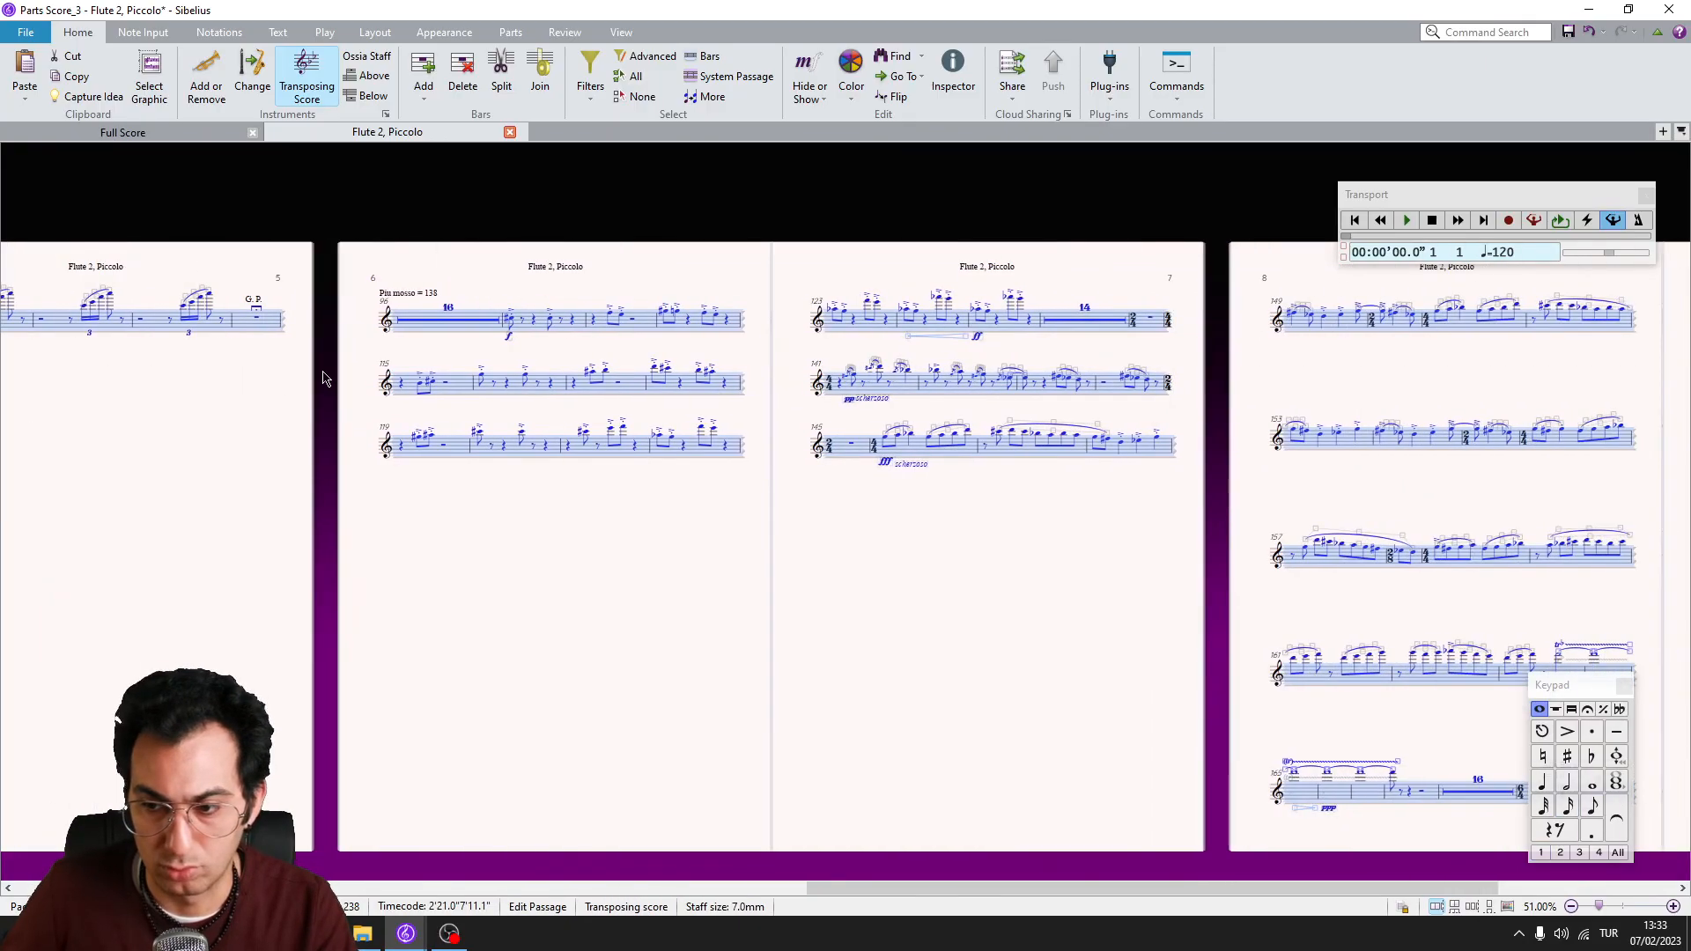
pyautogui.hscroll(-3, 300, 449)
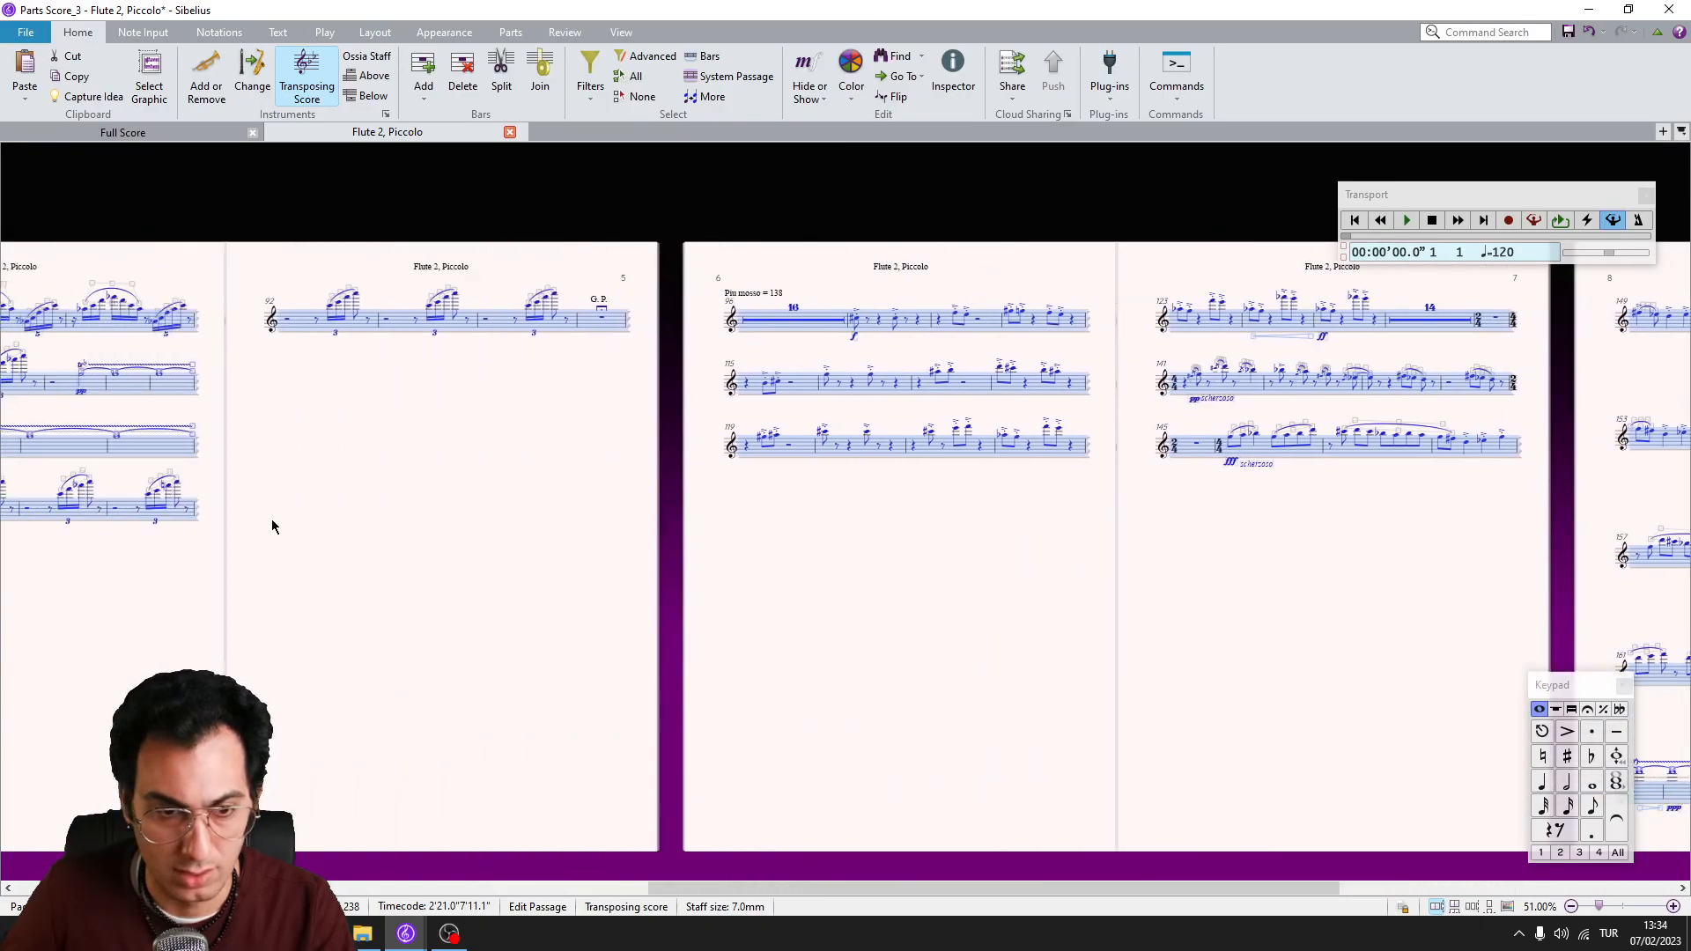
pyautogui.hscroll(-4, 272, 519)
pyautogui.hotkey('ctrl', 'shift', 'p')
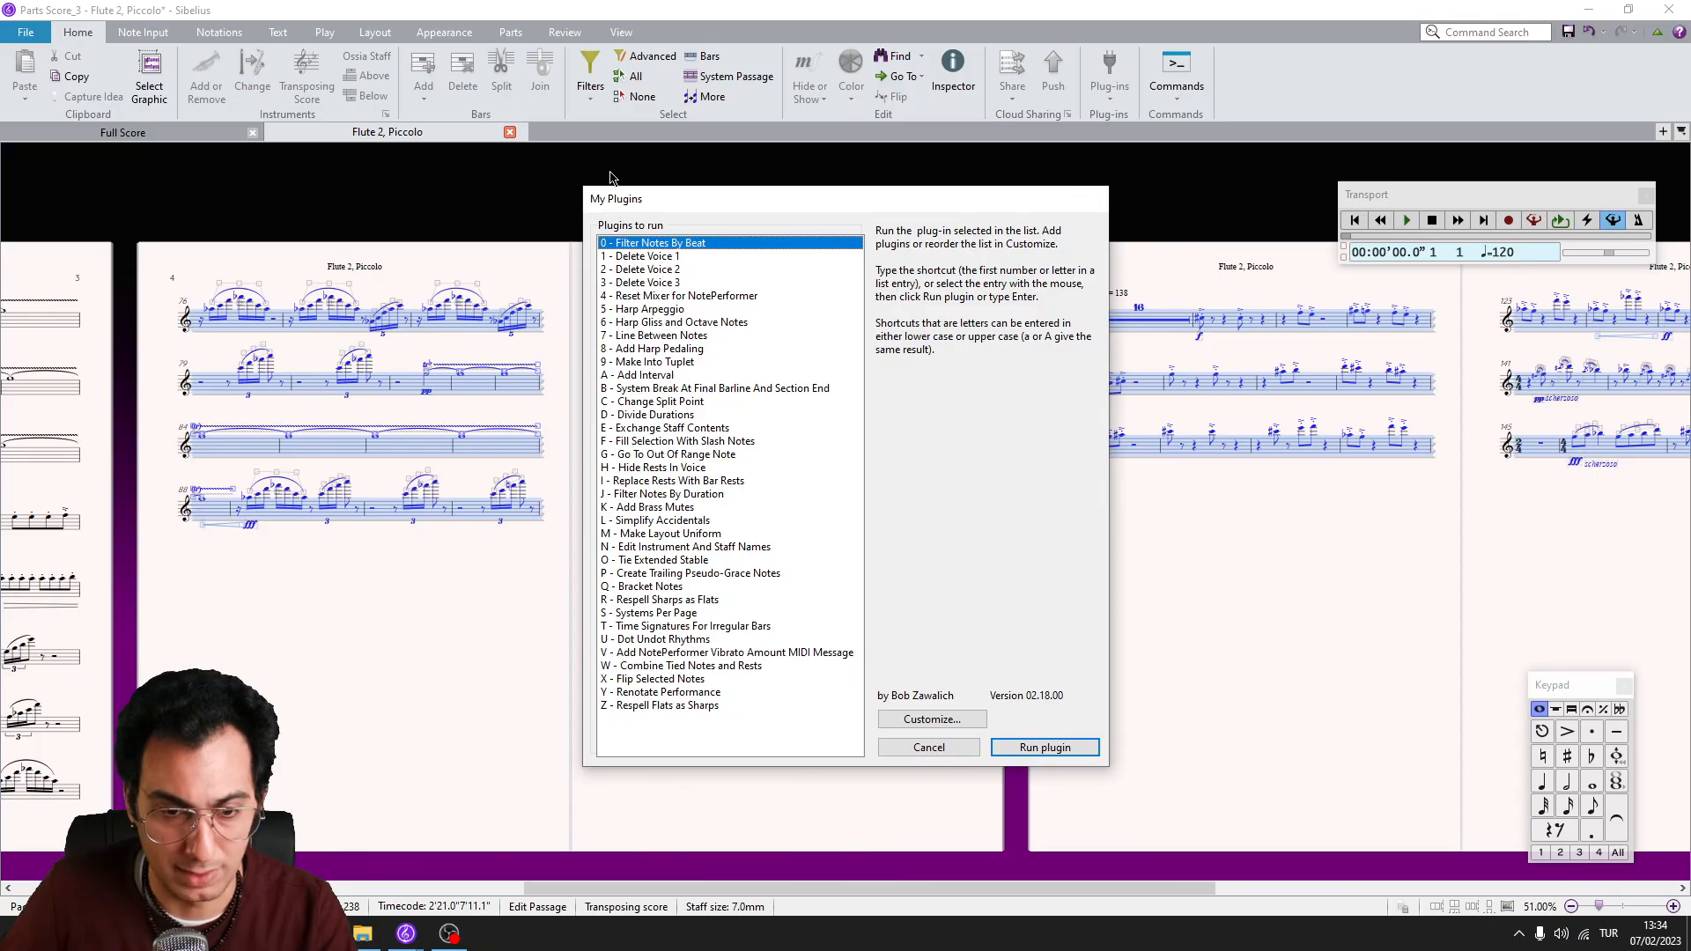
pyautogui.press('s')
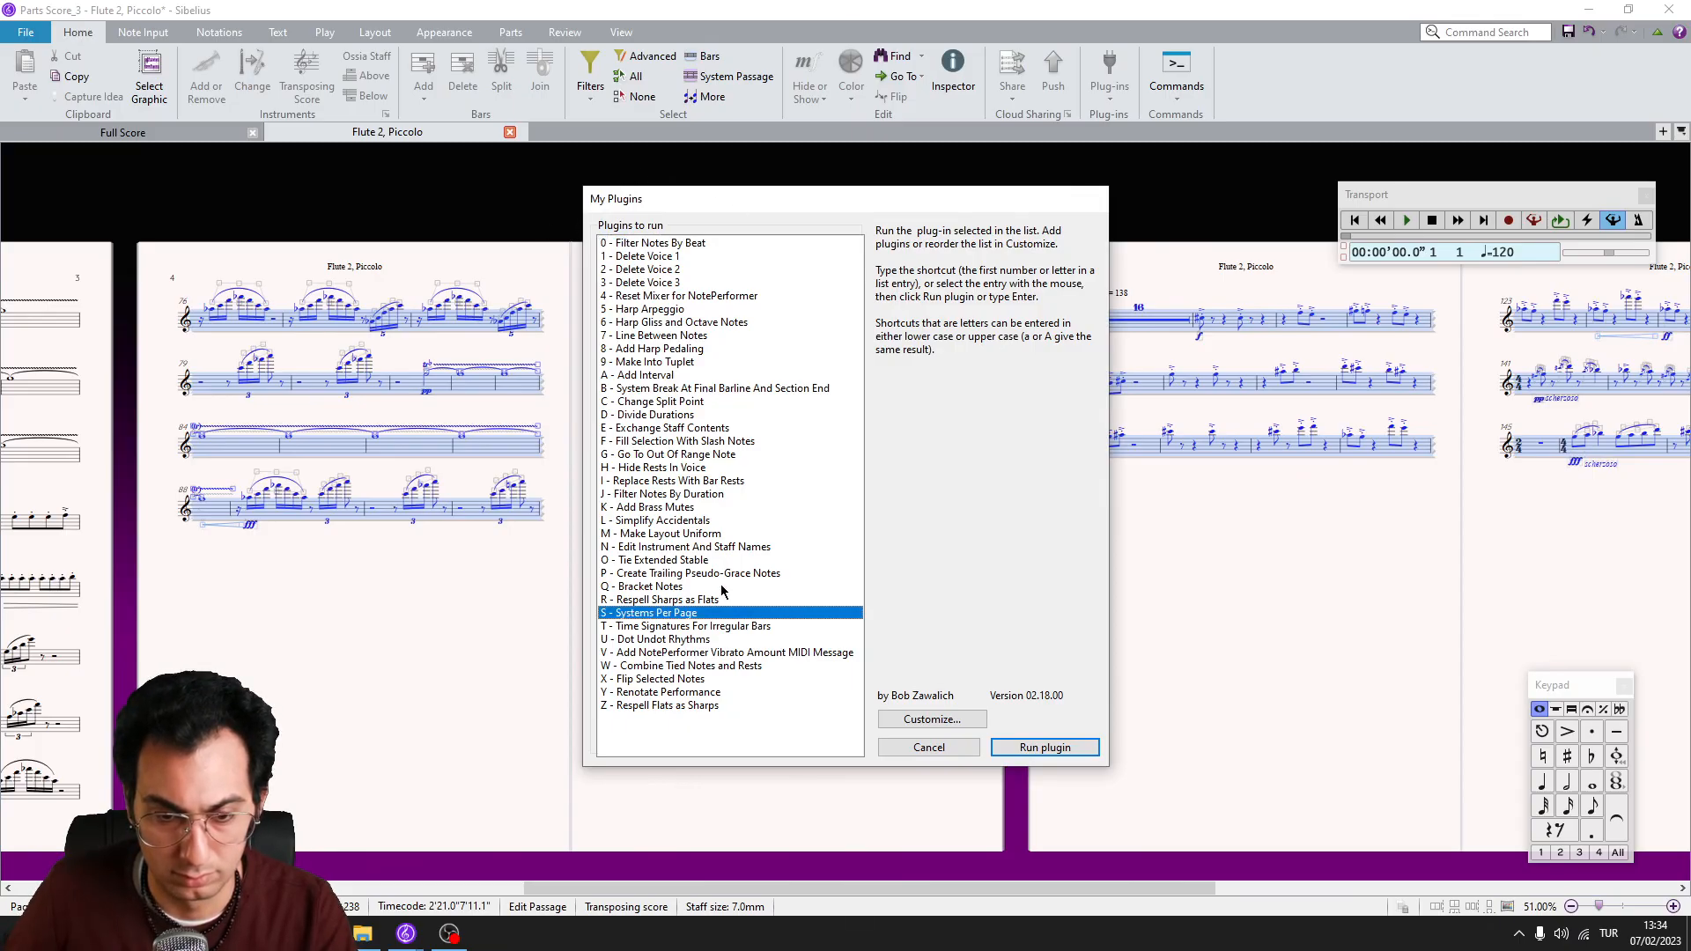
pyautogui.press('Return')
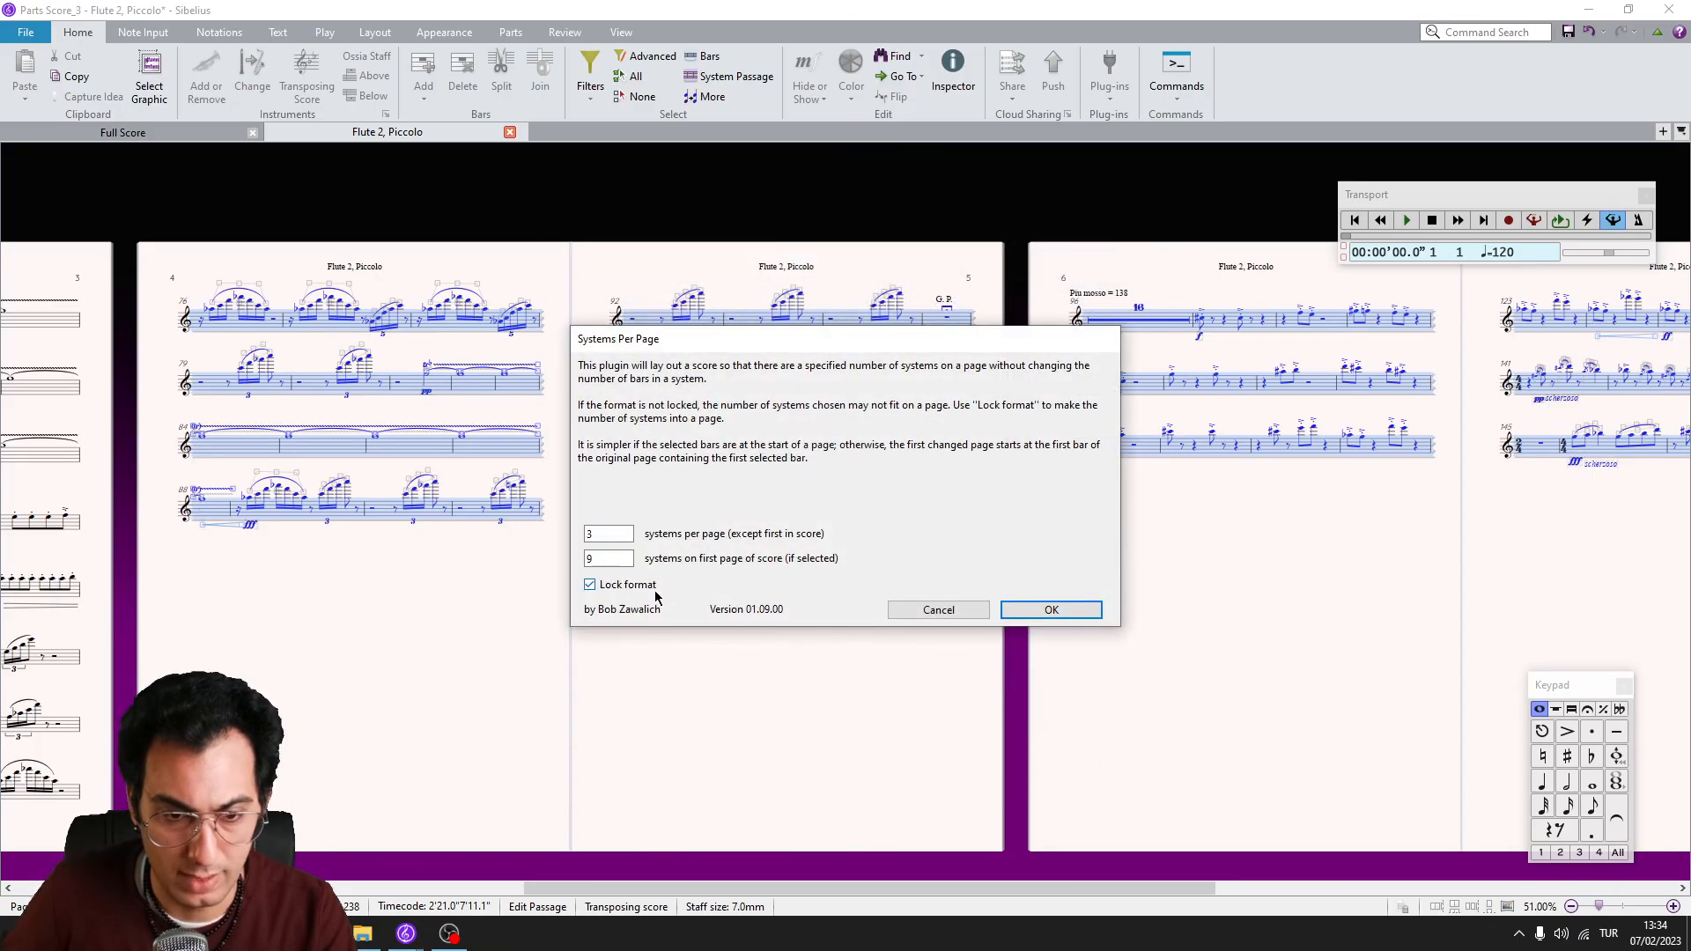
pyautogui.press('Tab')
pyautogui.write('8')
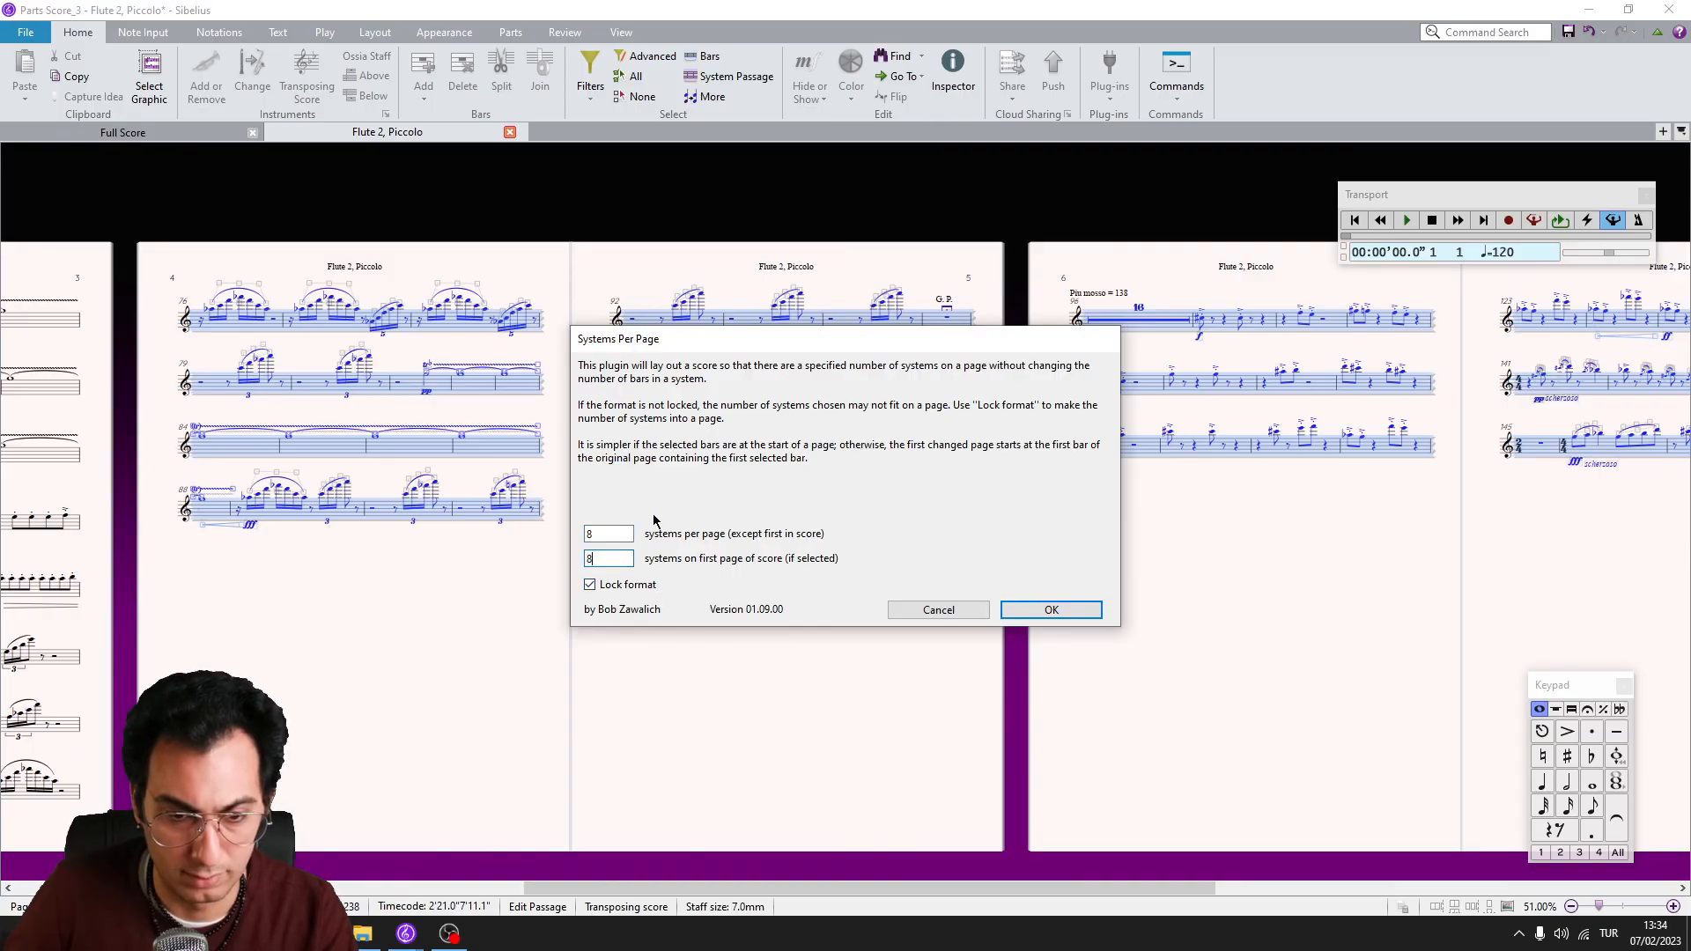
pyautogui.click(1061, 609)
pyautogui.press('Escape')
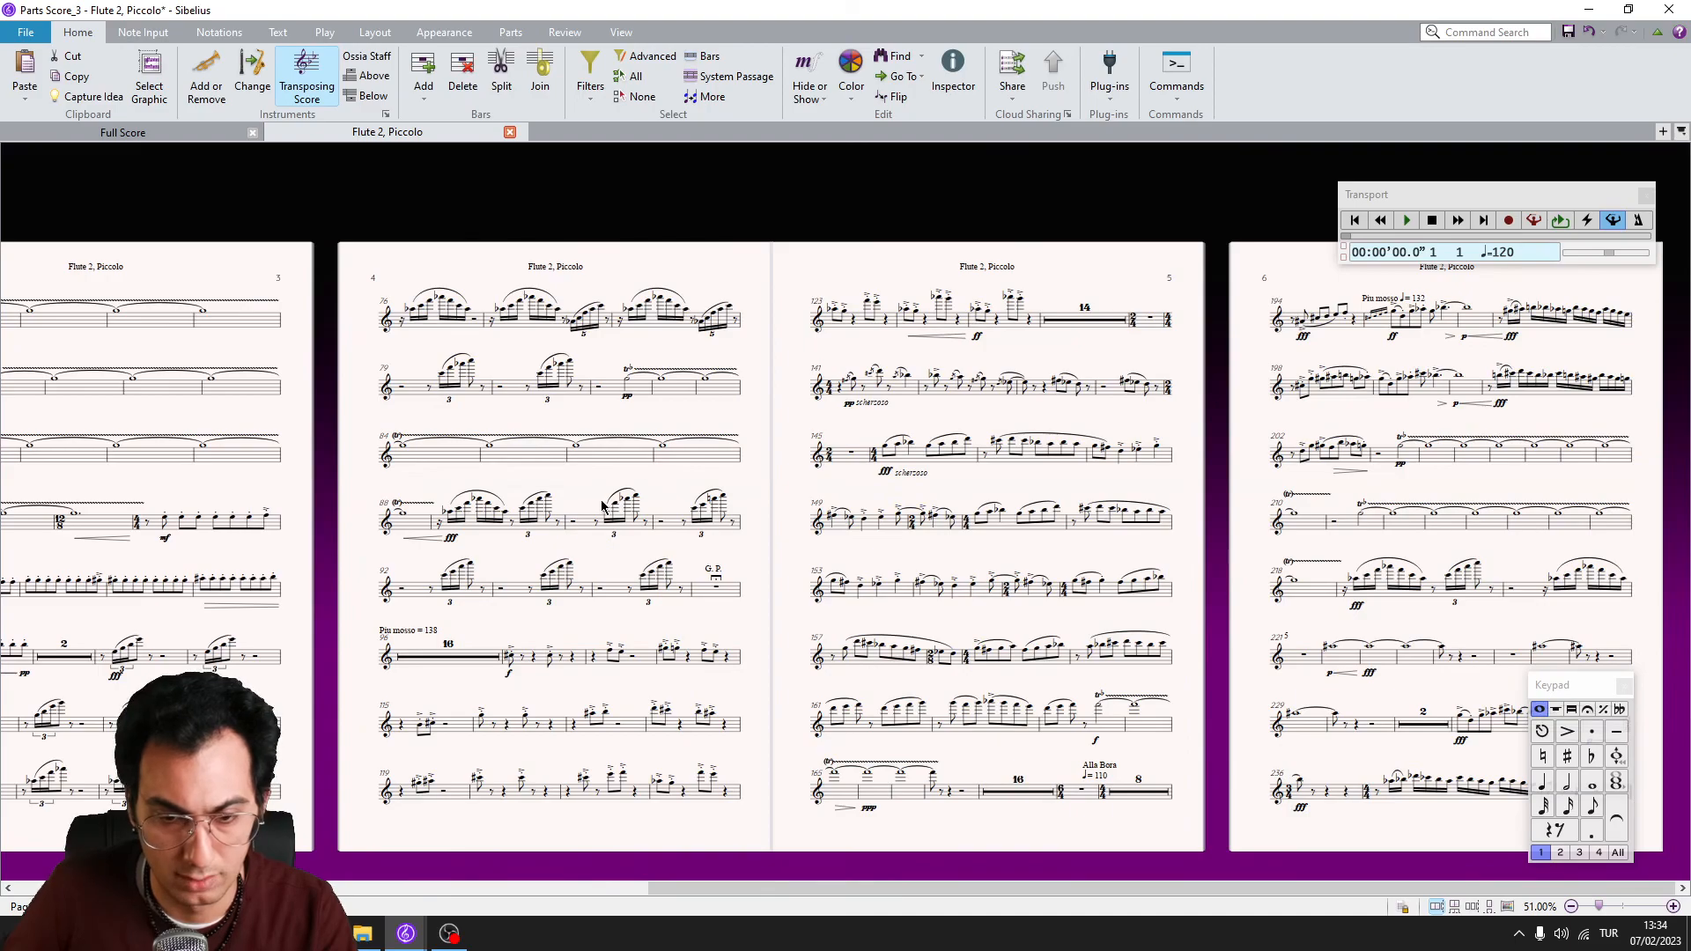
# Apply the Make Layout Uniform plug-in with 5 bars per system to the passage from bar 123 through the system starting at bar 161
pyautogui.moveTo(764, 544); pyautogui.dragTo(695, 524)
pyautogui.scroll(1, 782, 525)
pyautogui.moveTo(861, 657); pyautogui.dragTo(903, 655)
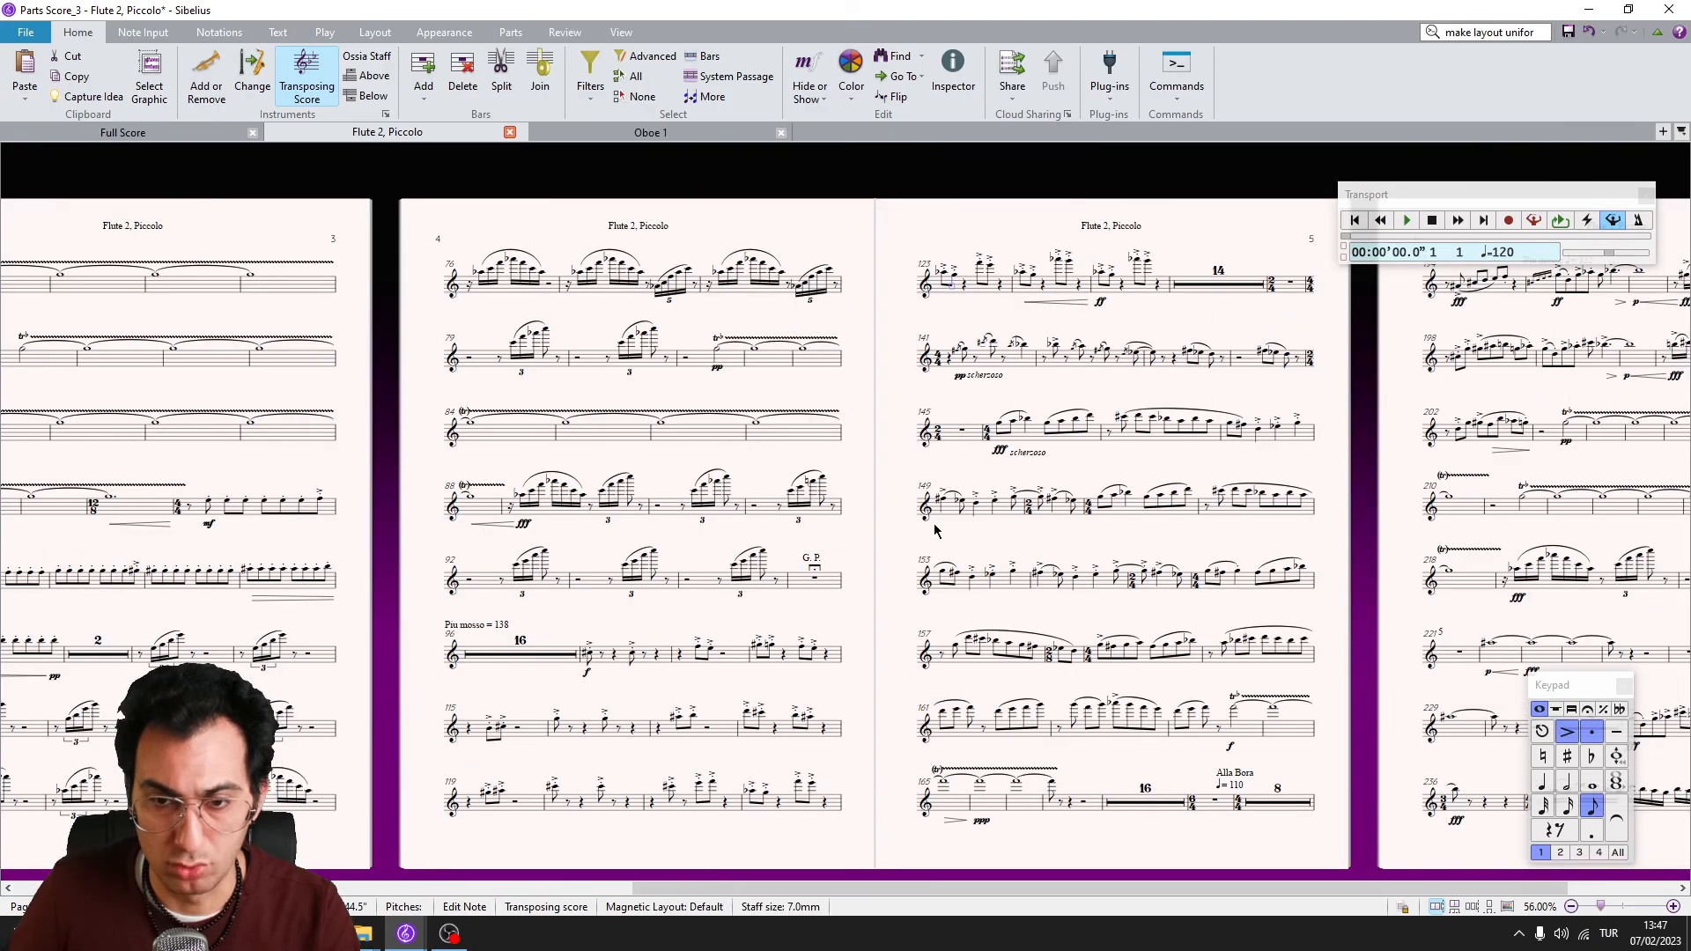
pyautogui.click(961, 296)
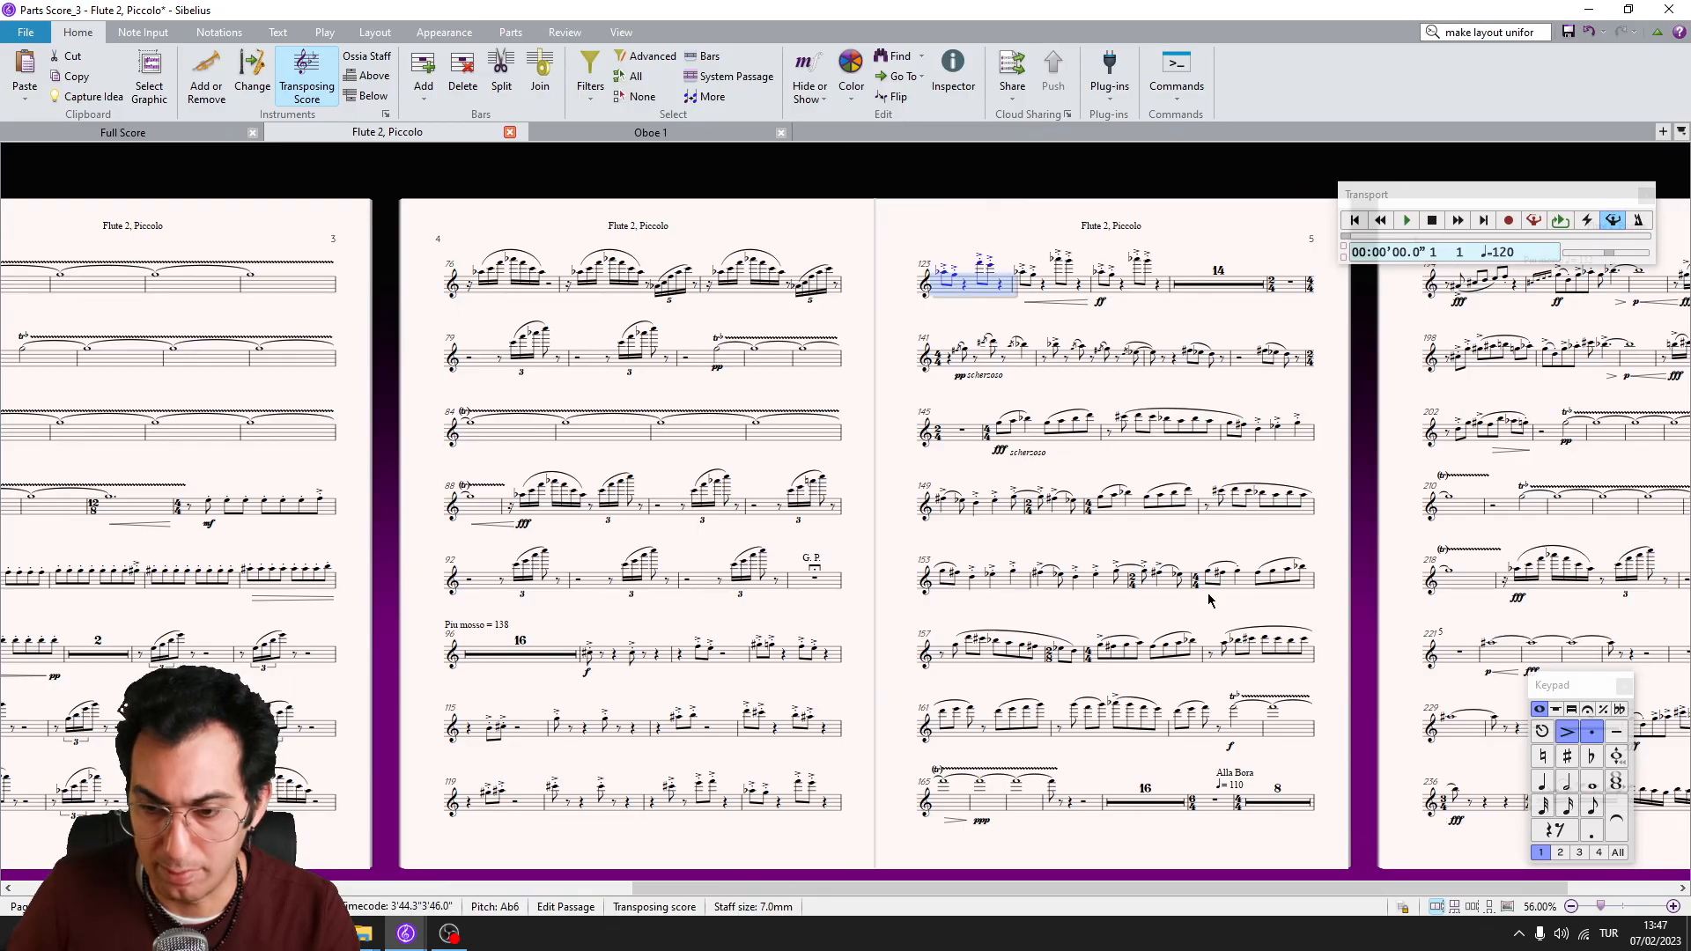
pyautogui.keyDown('shift'); pyautogui.click(1257, 707); pyautogui.keyUp('shift')
pyautogui.hotkey('ctrl', 'alt', 'space')
pyautogui.write('make')
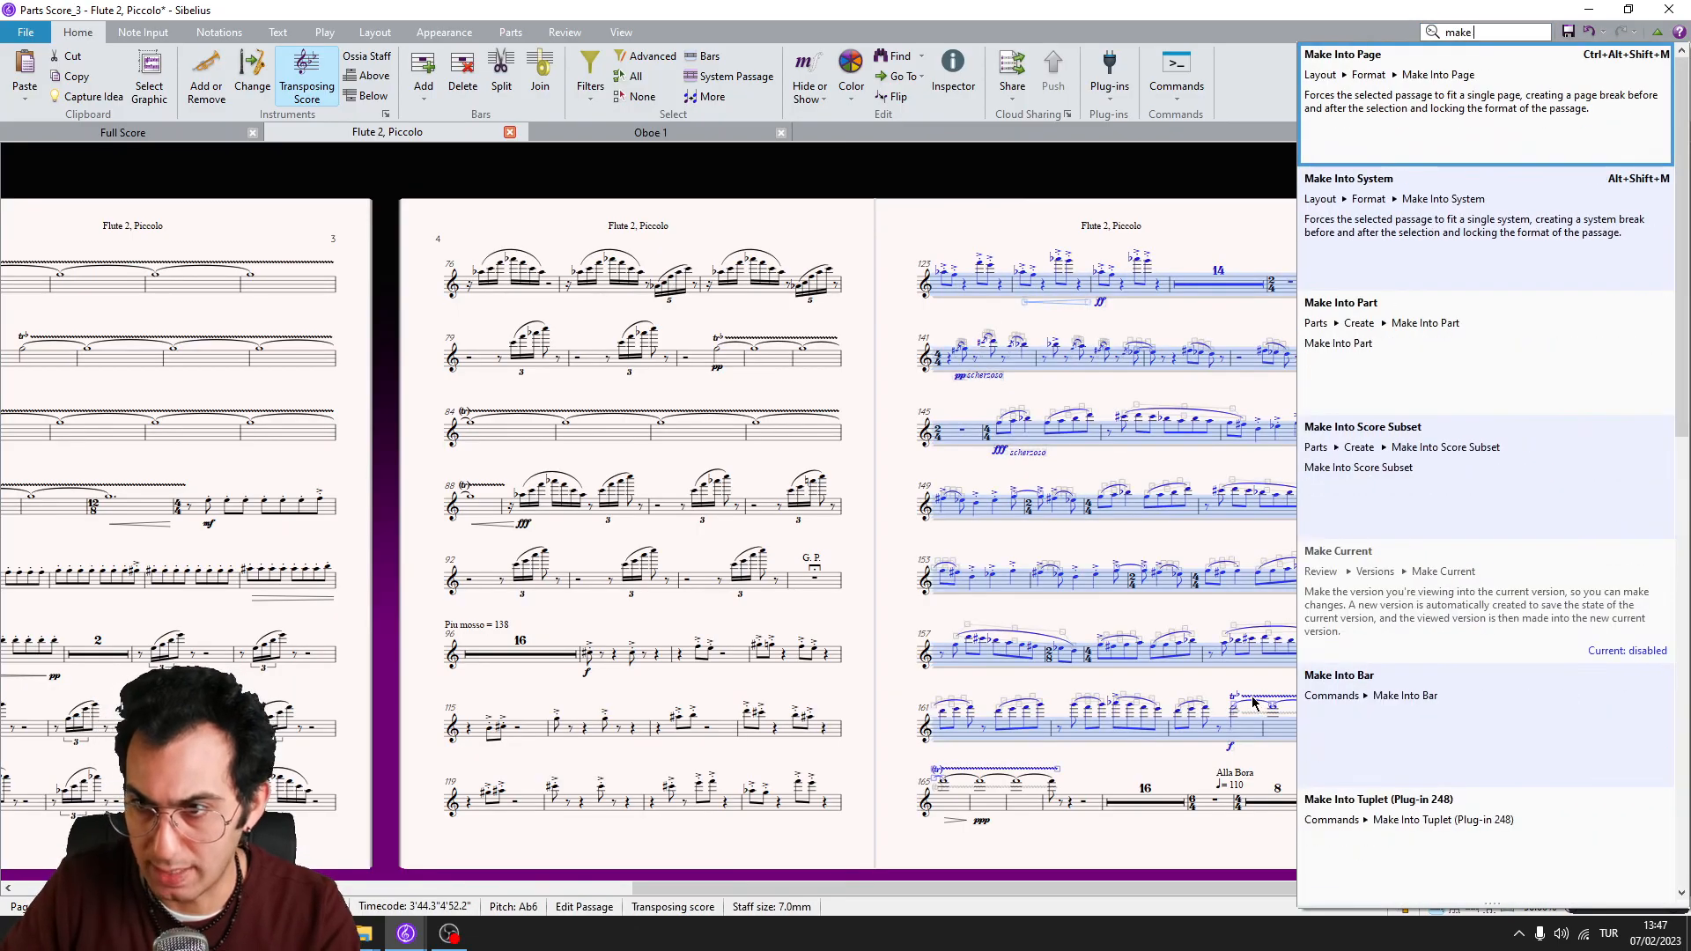
pyautogui.write(' layout unifor')
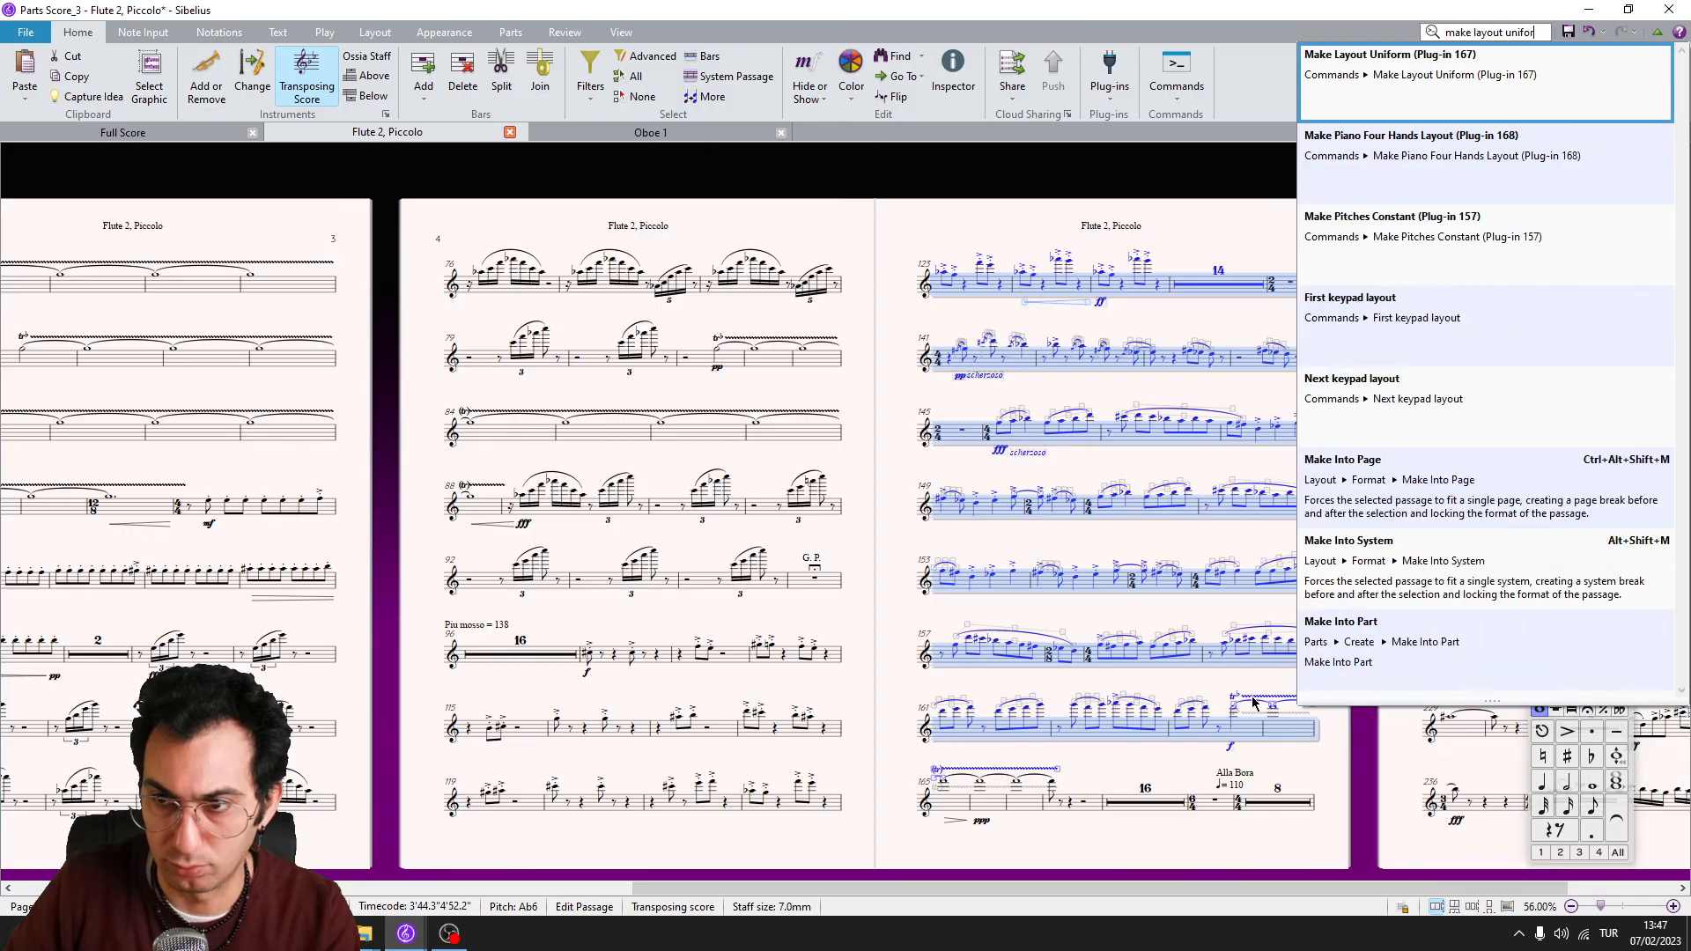
pyautogui.press('Return')
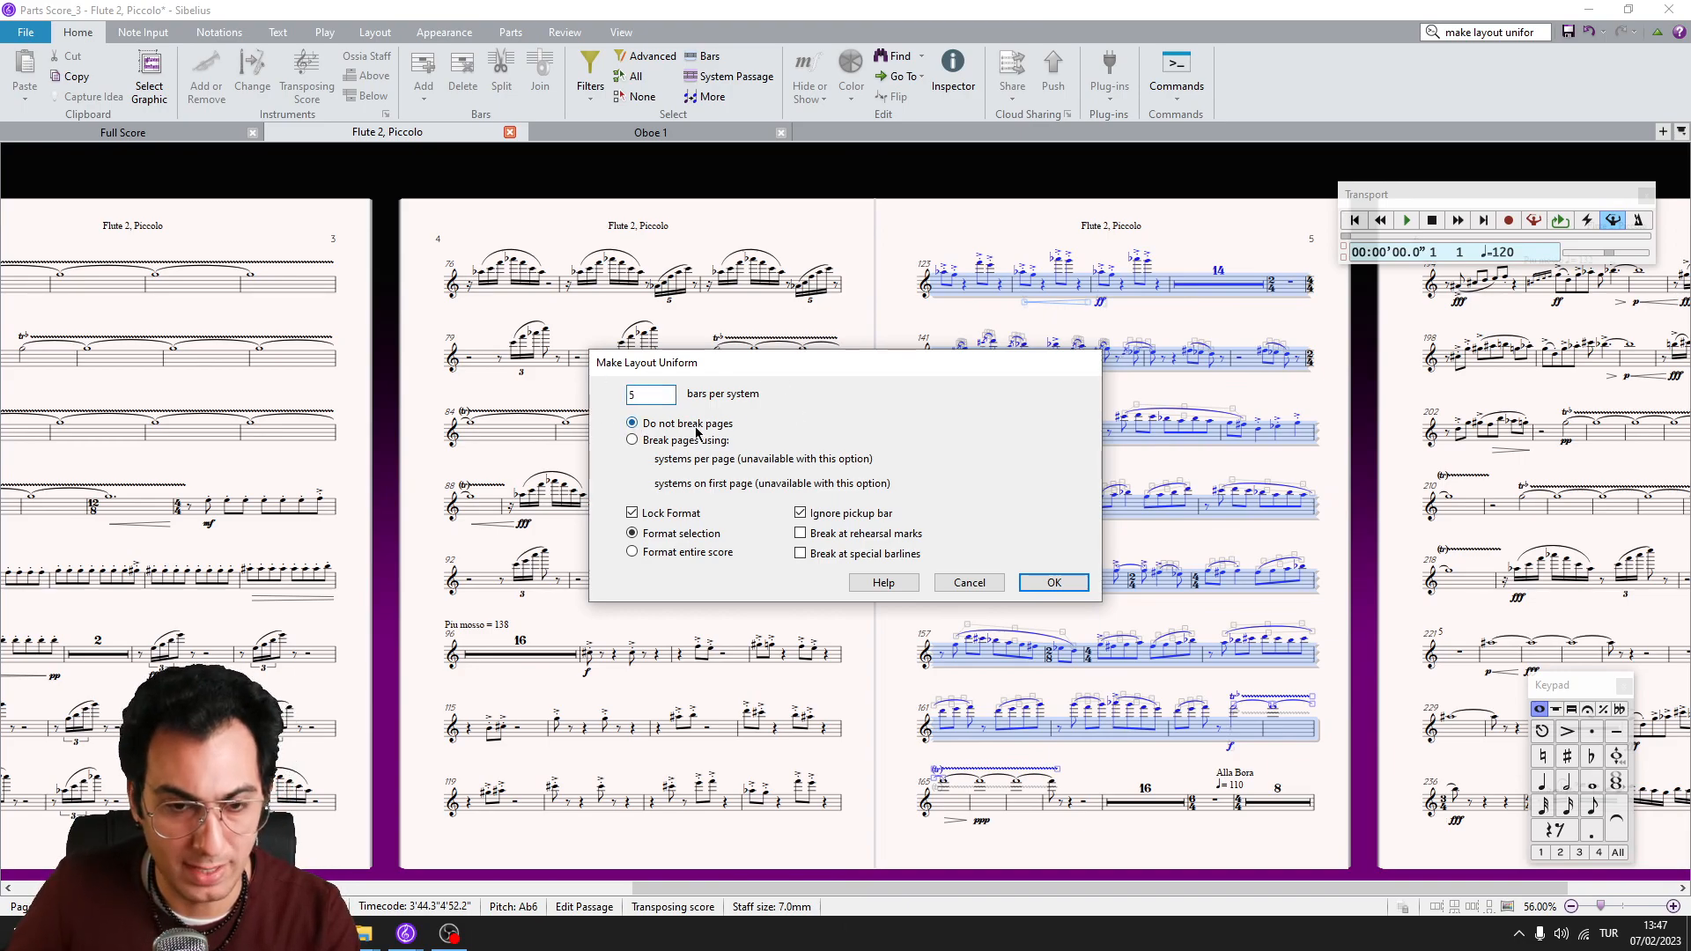
pyautogui.click(1054, 583)
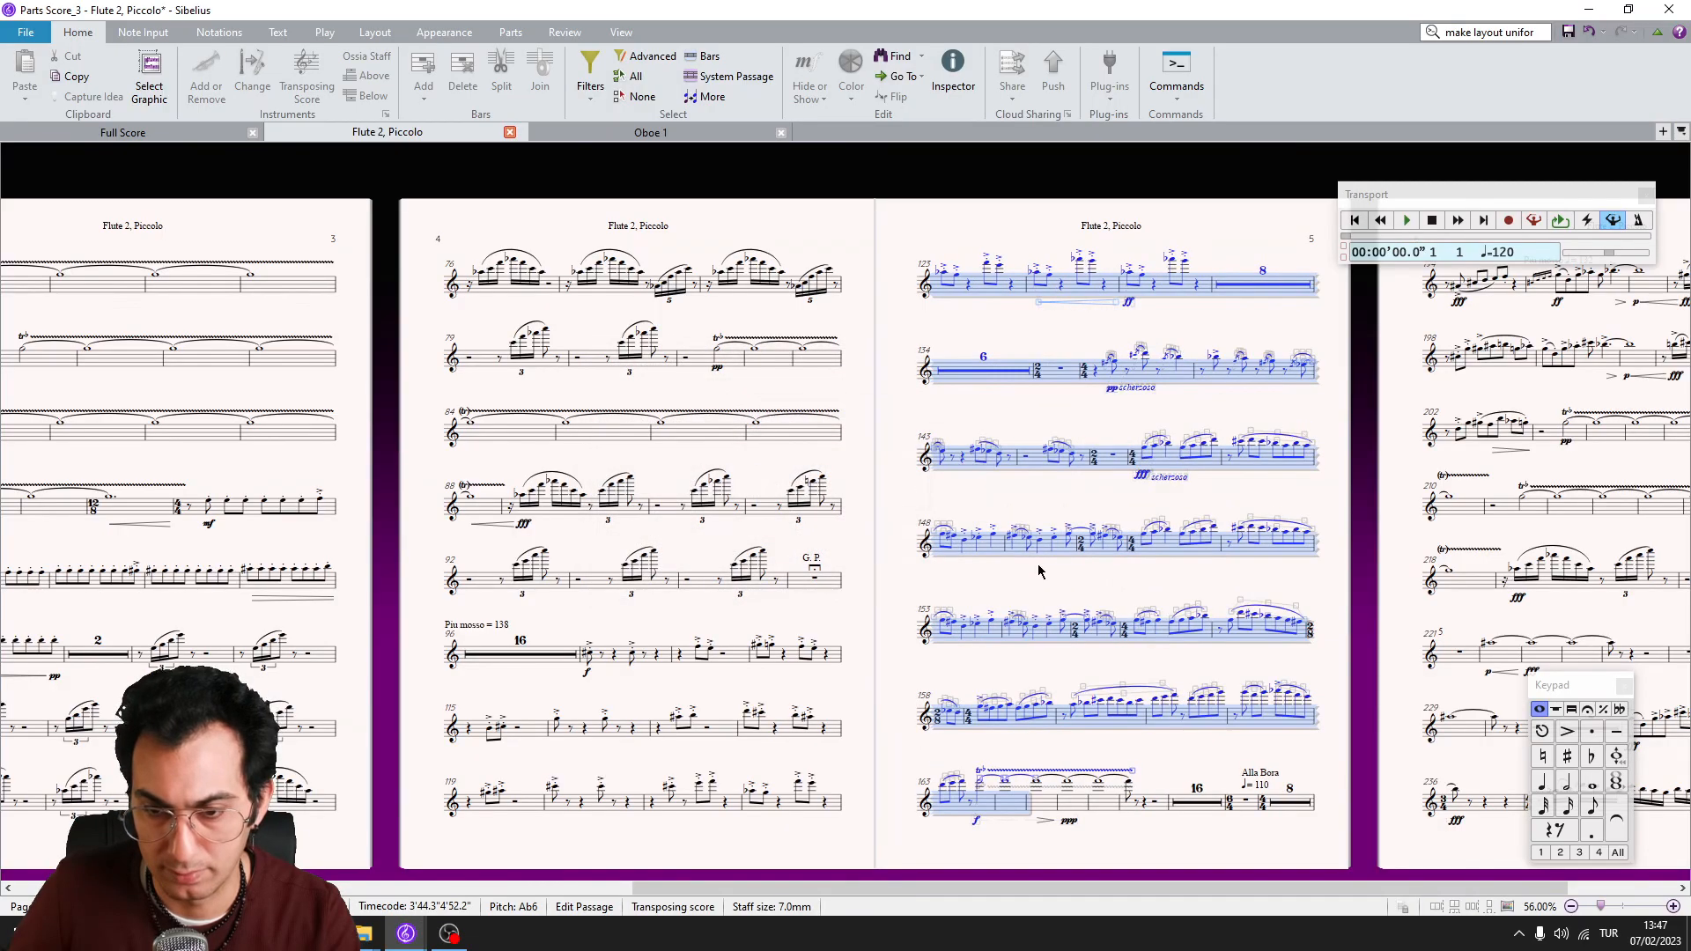
pyautogui.moveTo(1057, 519); pyautogui.dragTo(1091, 494)
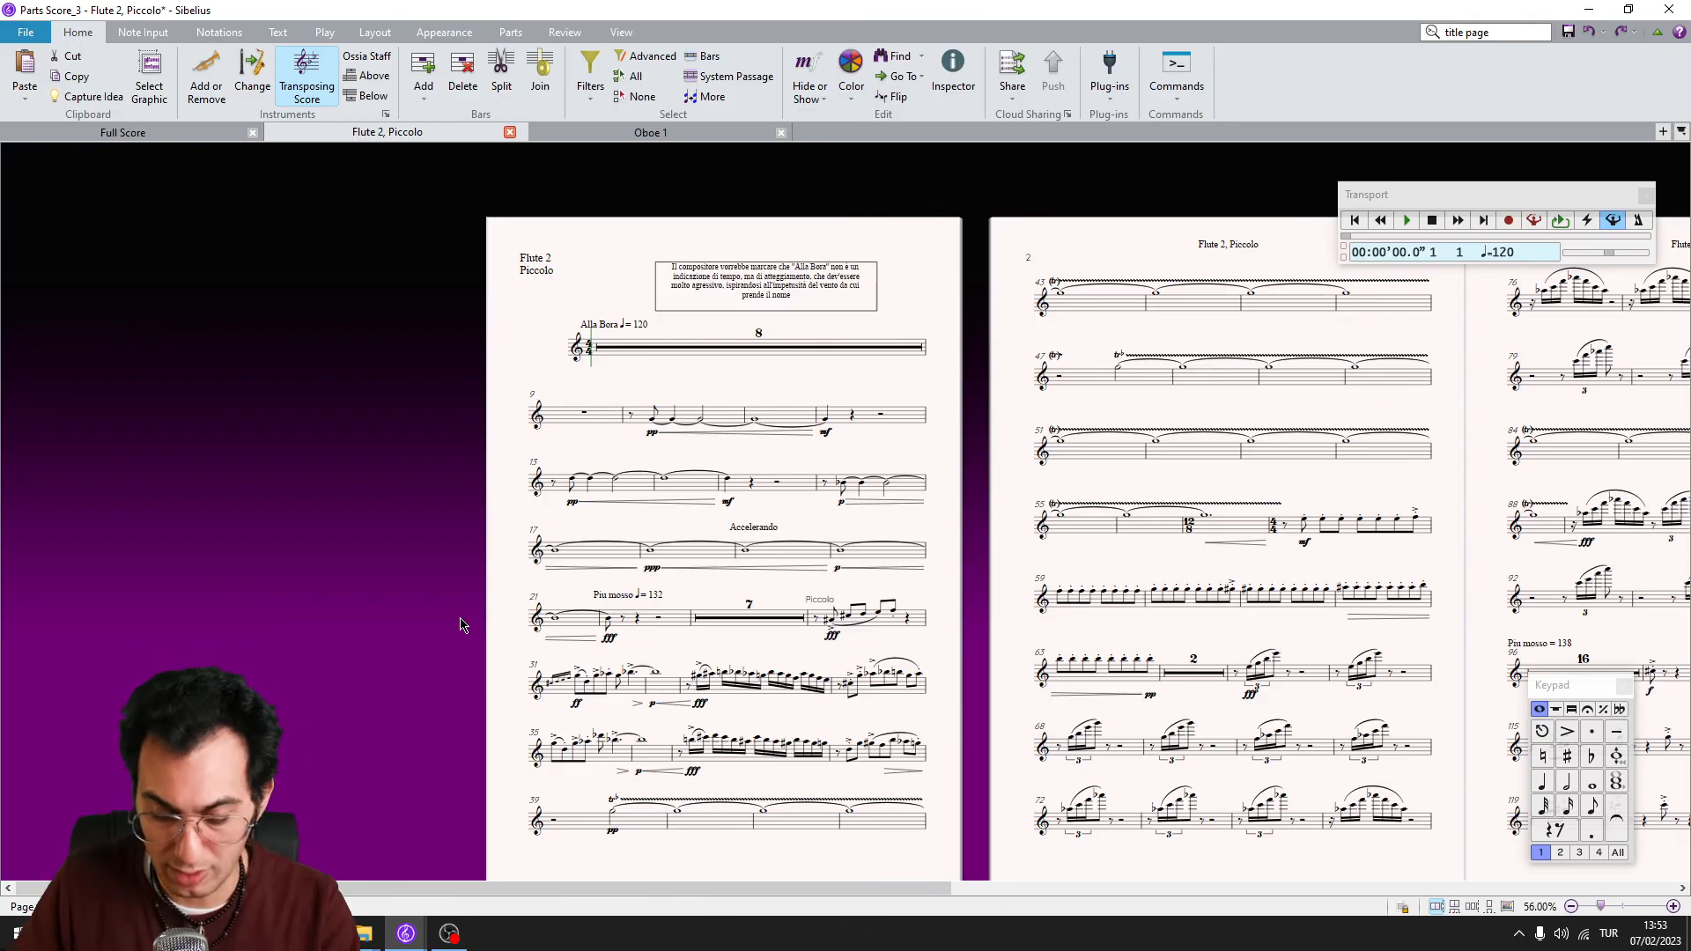
# Find the title page command and create a title page for the part with the title Çelişki and the composer's name
pyautogui.press('BackSpace')
pyautogui.press('BackSpace')
pyautogui.press('BackSpace')
pyautogui.write('age')
pyautogui.press('Return')
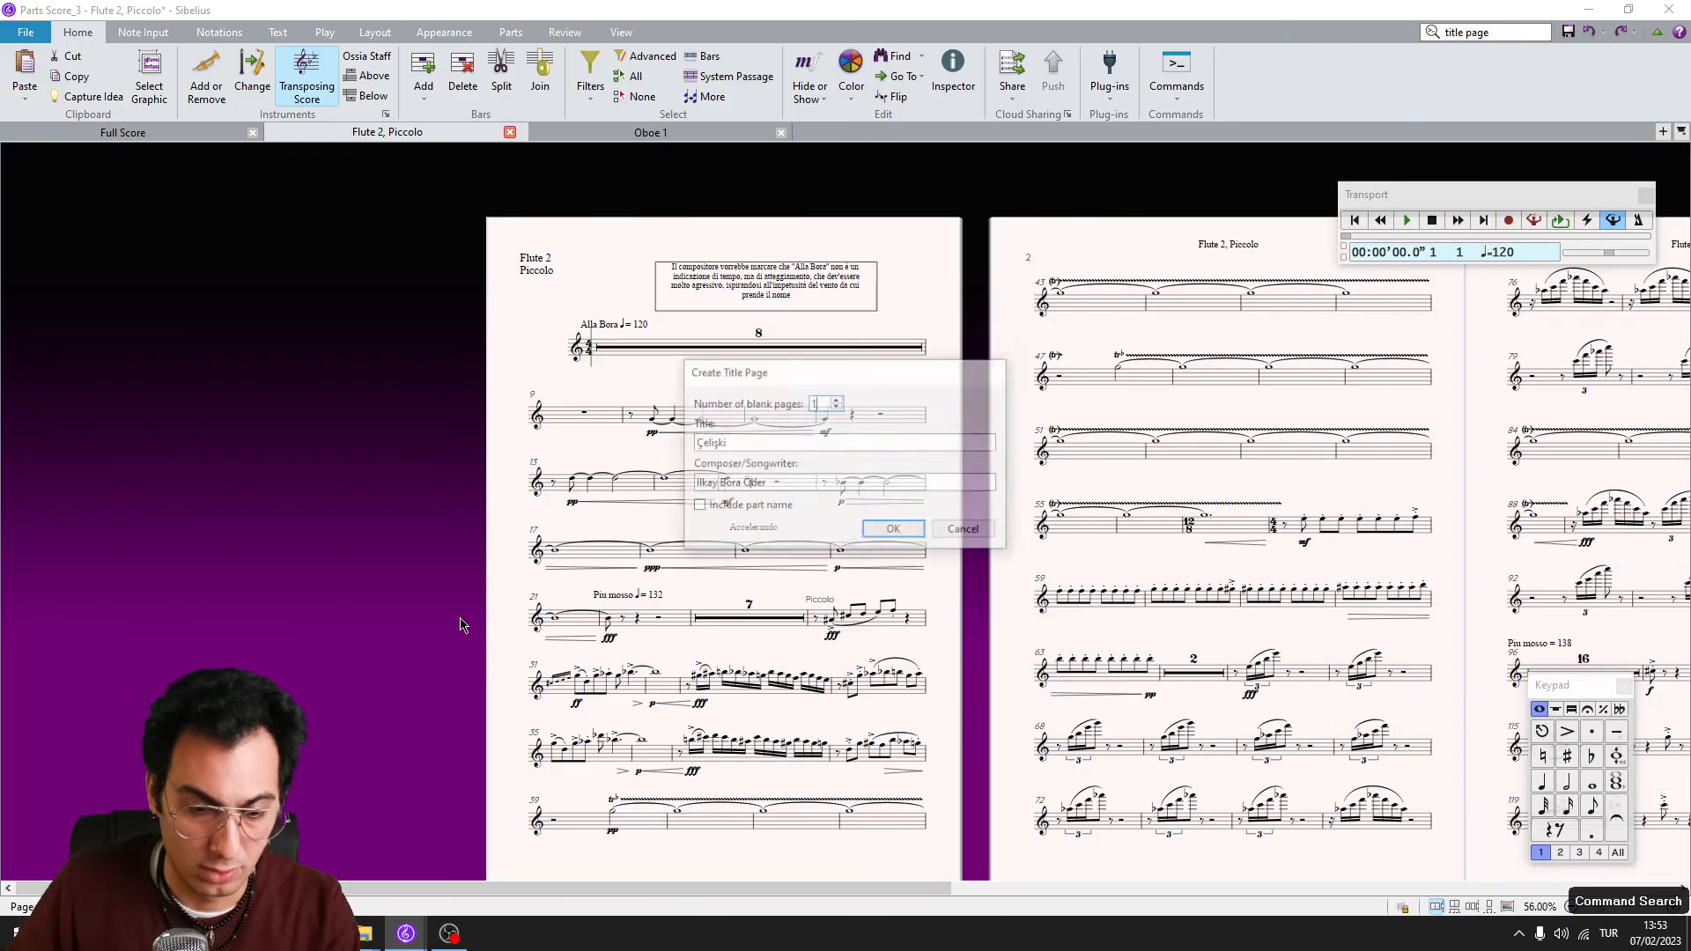
pyautogui.click(891, 530)
# Move the composer's name up on the title page and place the title Çelişki directly below it
pyautogui.moveTo(730, 579); pyautogui.dragTo(727, 504)
pyautogui.moveTo(722, 428); pyautogui.dragTo(722, 354)
pyautogui.click(734, 509)
pyautogui.moveTo(733, 509); pyautogui.dragTo(732, 415)
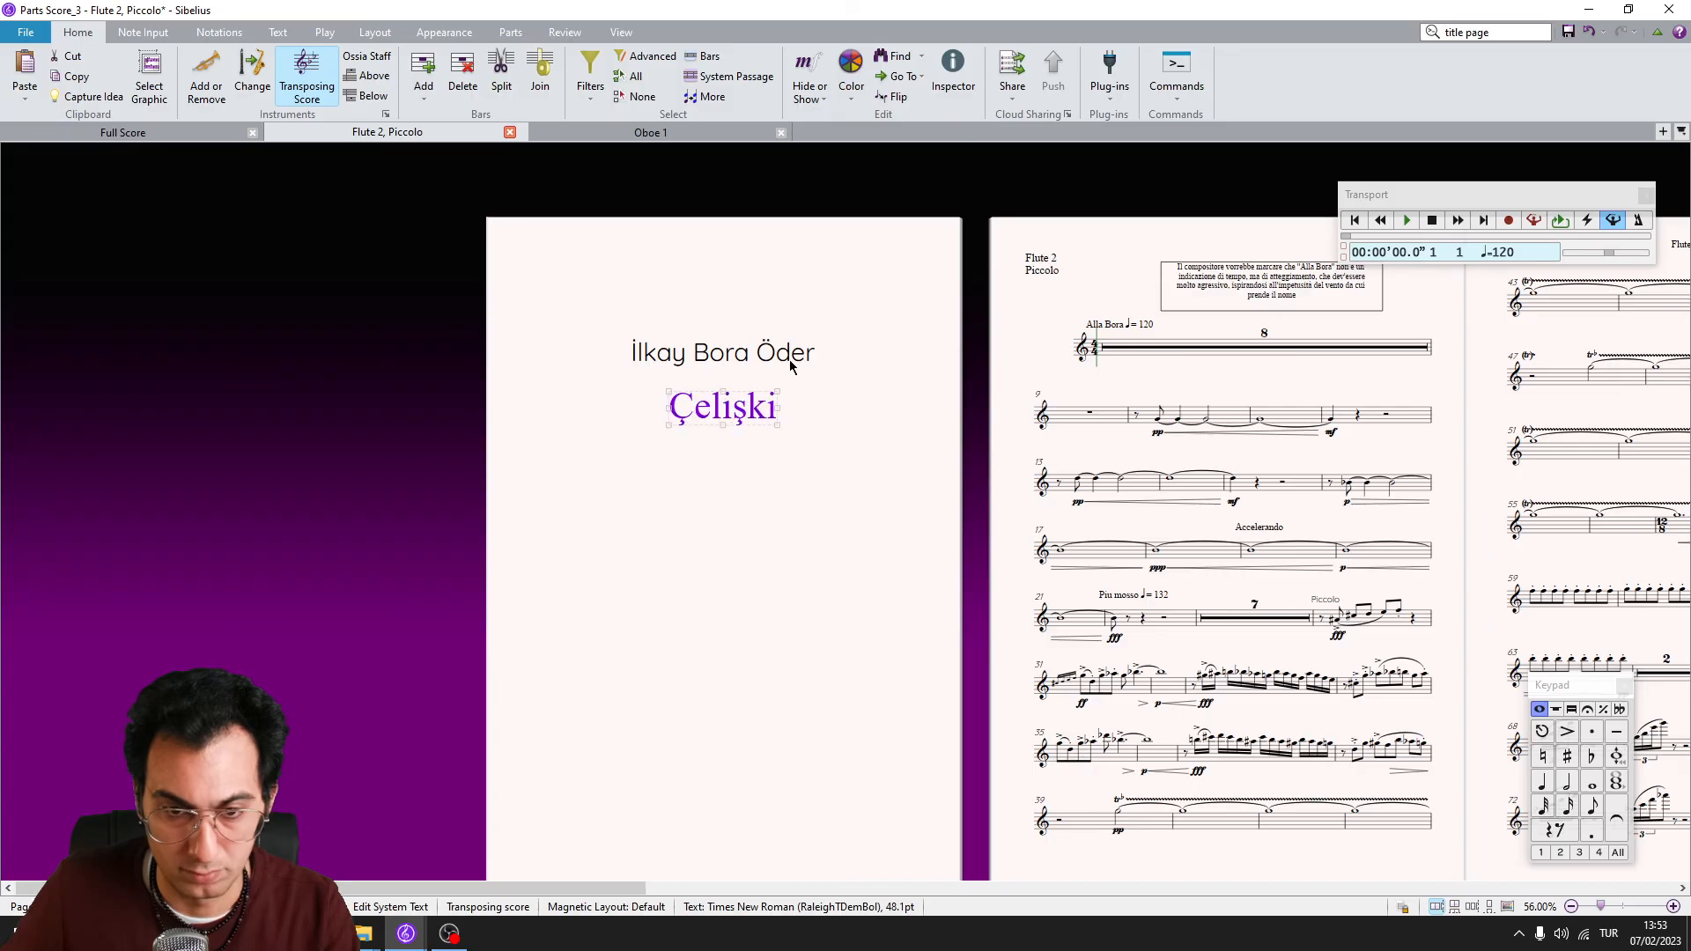
pyautogui.click(713, 543)
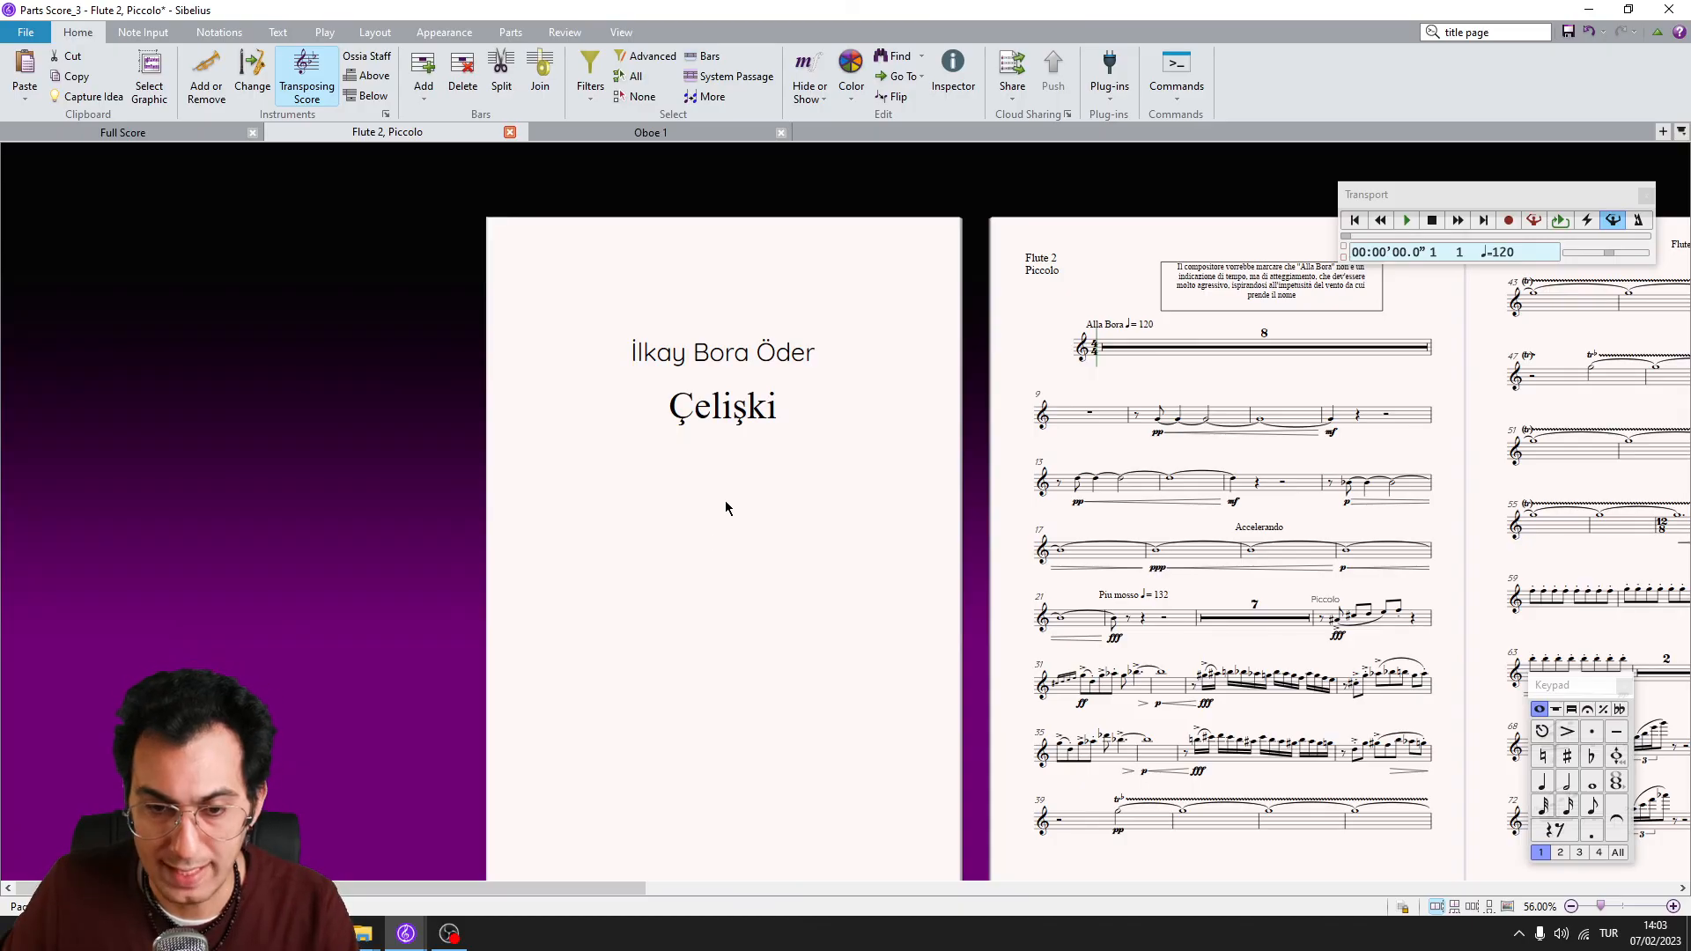
# Add centered plain blank-page text below the title on the title page, containing the \$PARTNAME\ wildcard
pyautogui.rightClick(715, 500)
pyautogui.moveTo(801, 747)
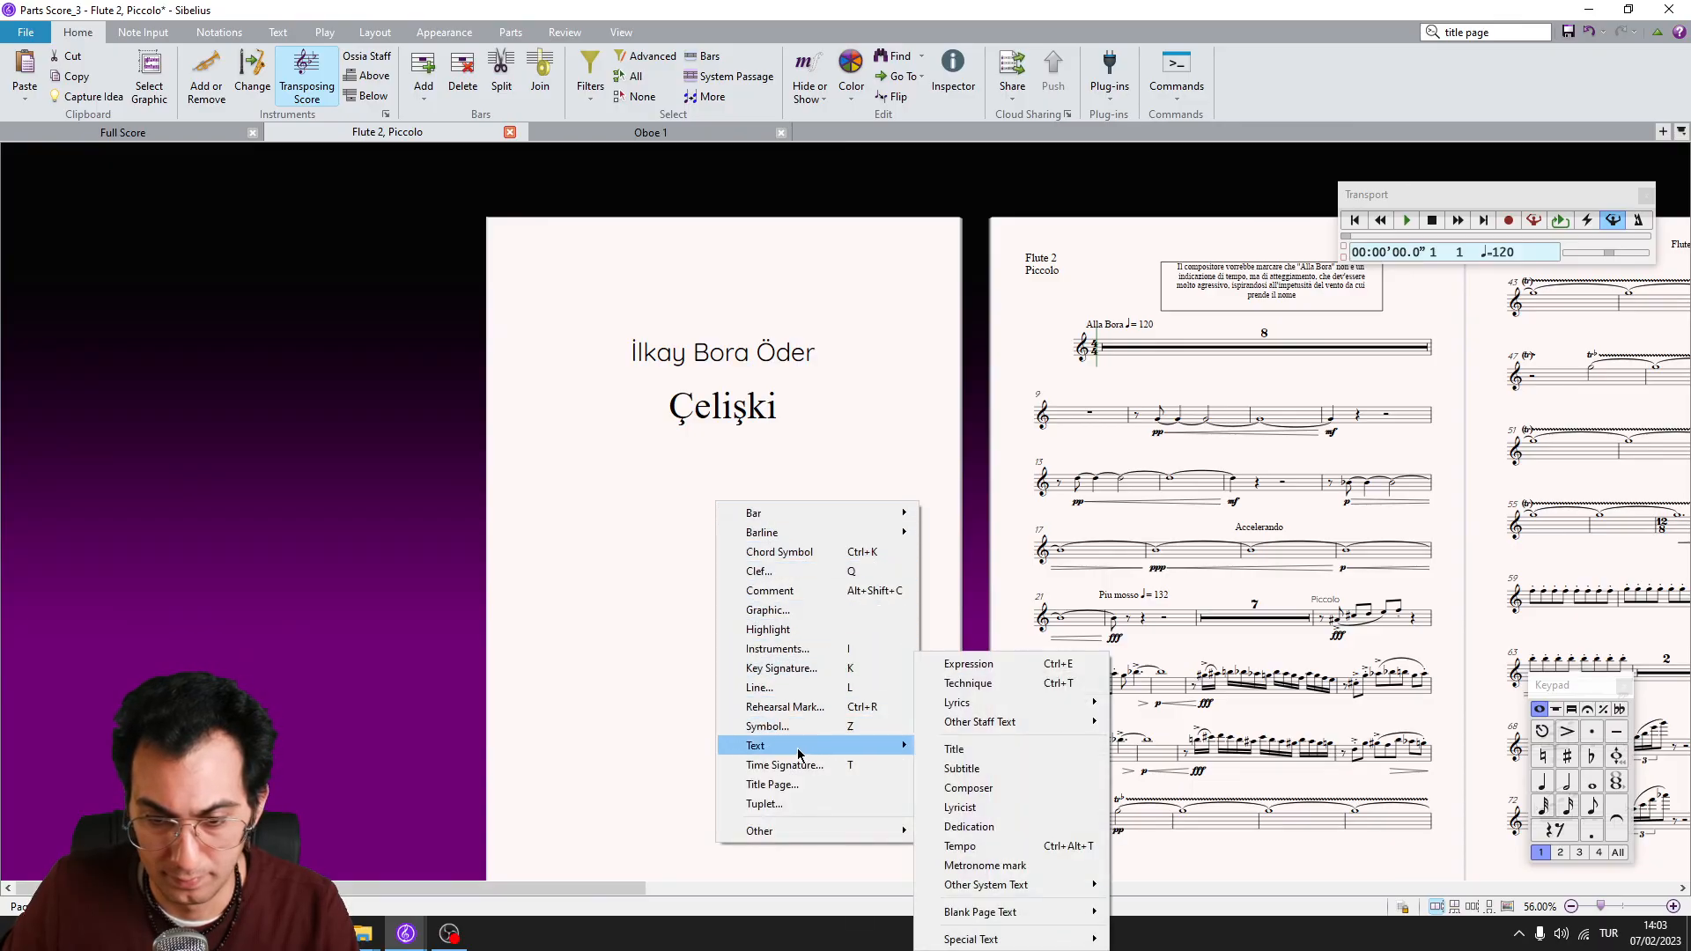
pyautogui.moveTo(1018, 920)
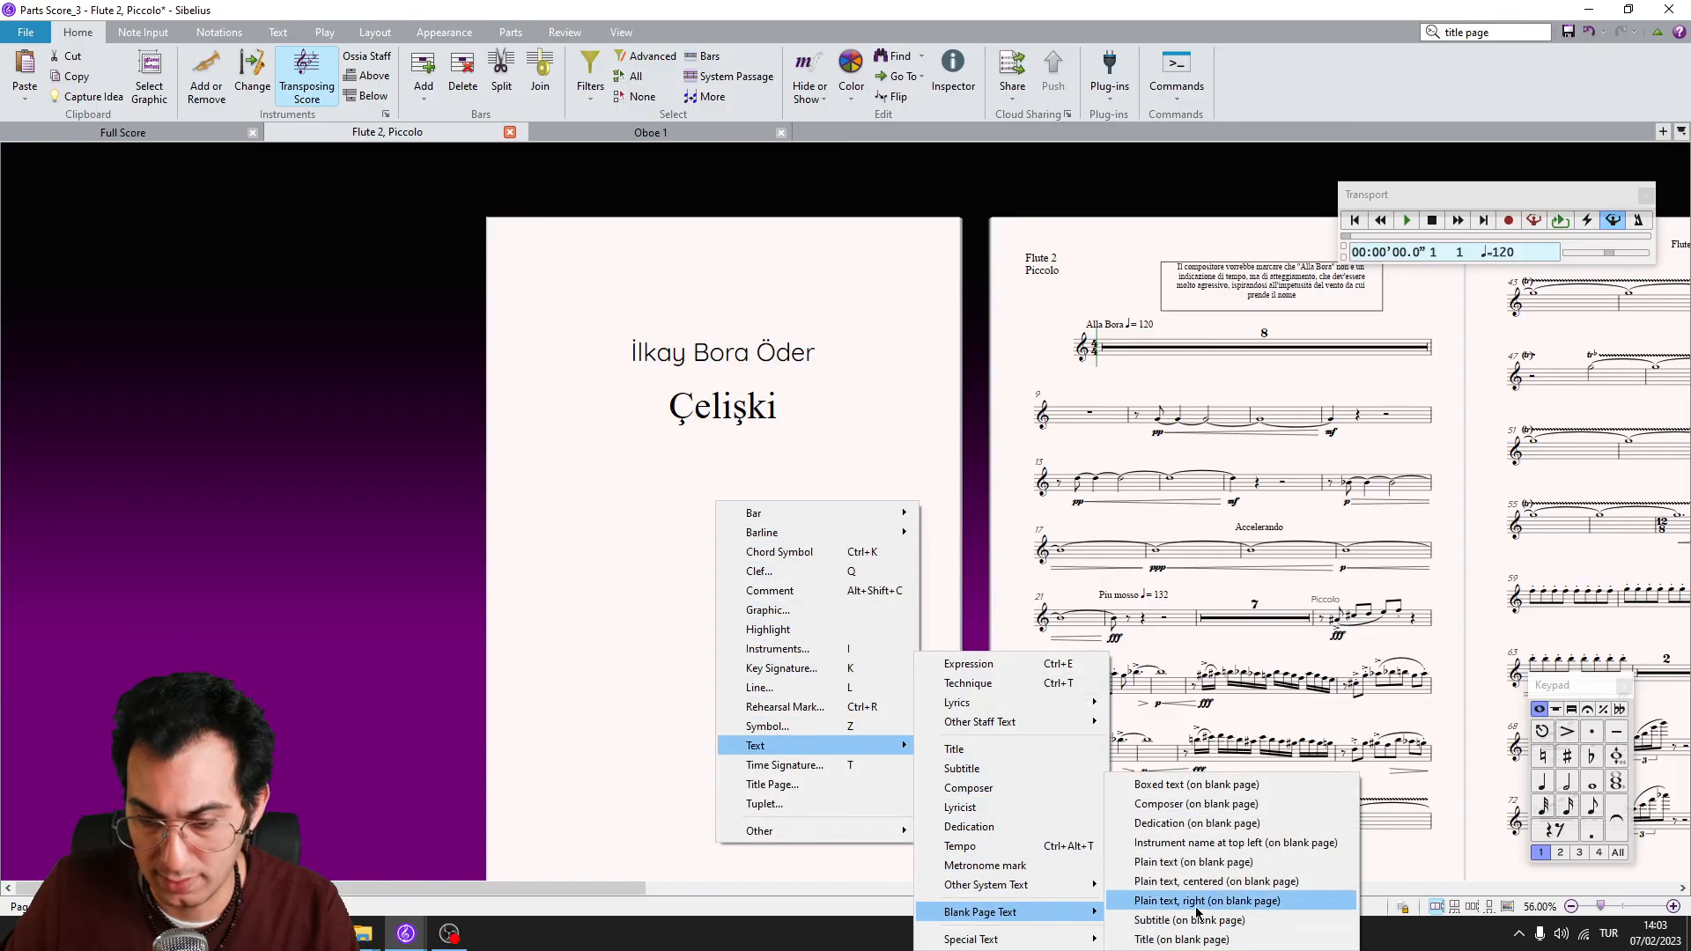
pyautogui.click(1213, 882)
pyautogui.click(699, 488)
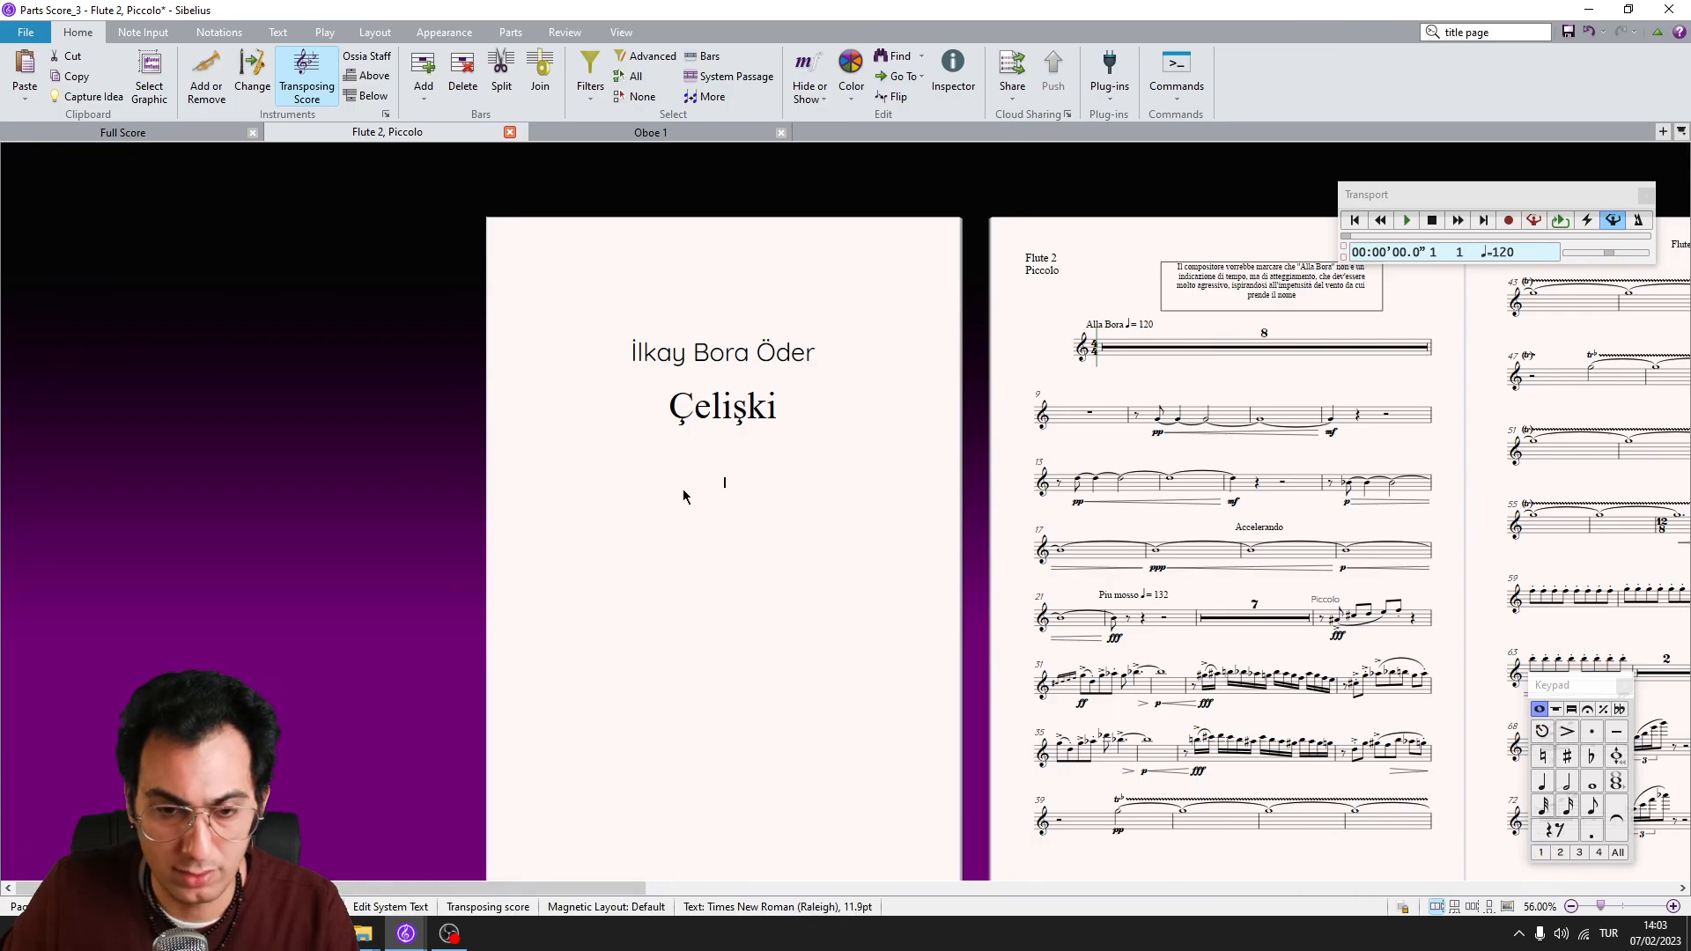
pyautogui.rightClick(726, 478)
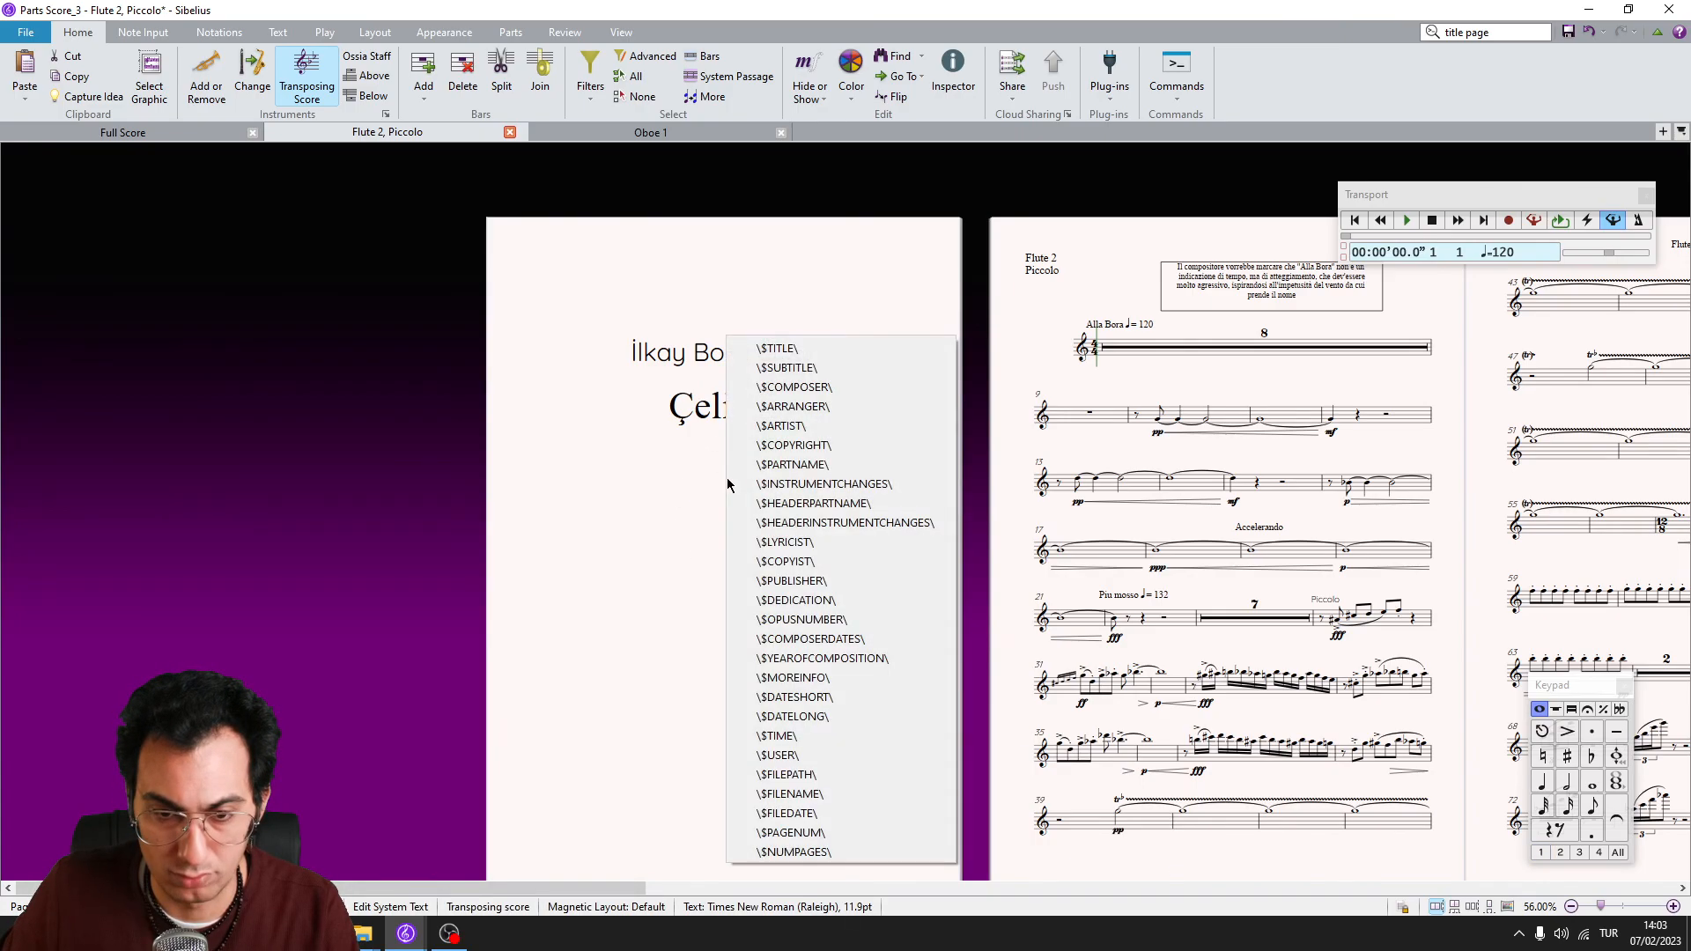
pyautogui.click(816, 465)
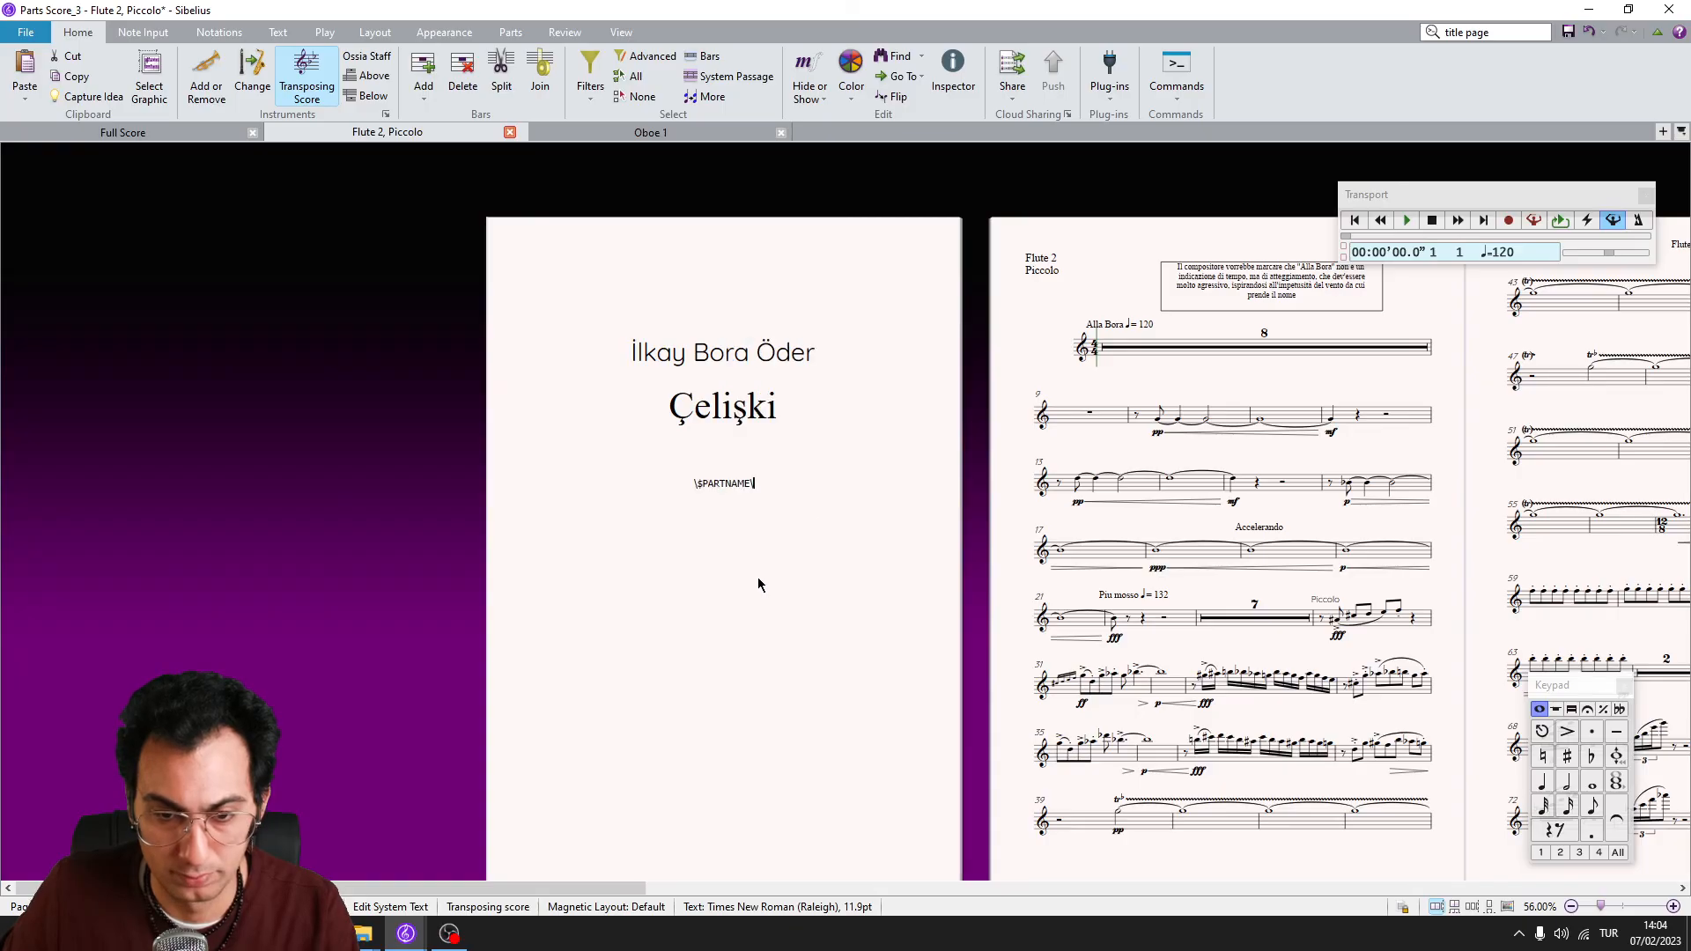
pyautogui.press('Escape')
# Enlarge the part name text on the title page so that it is clearly smaller than the title but easy to read
pyautogui.click(720, 486)
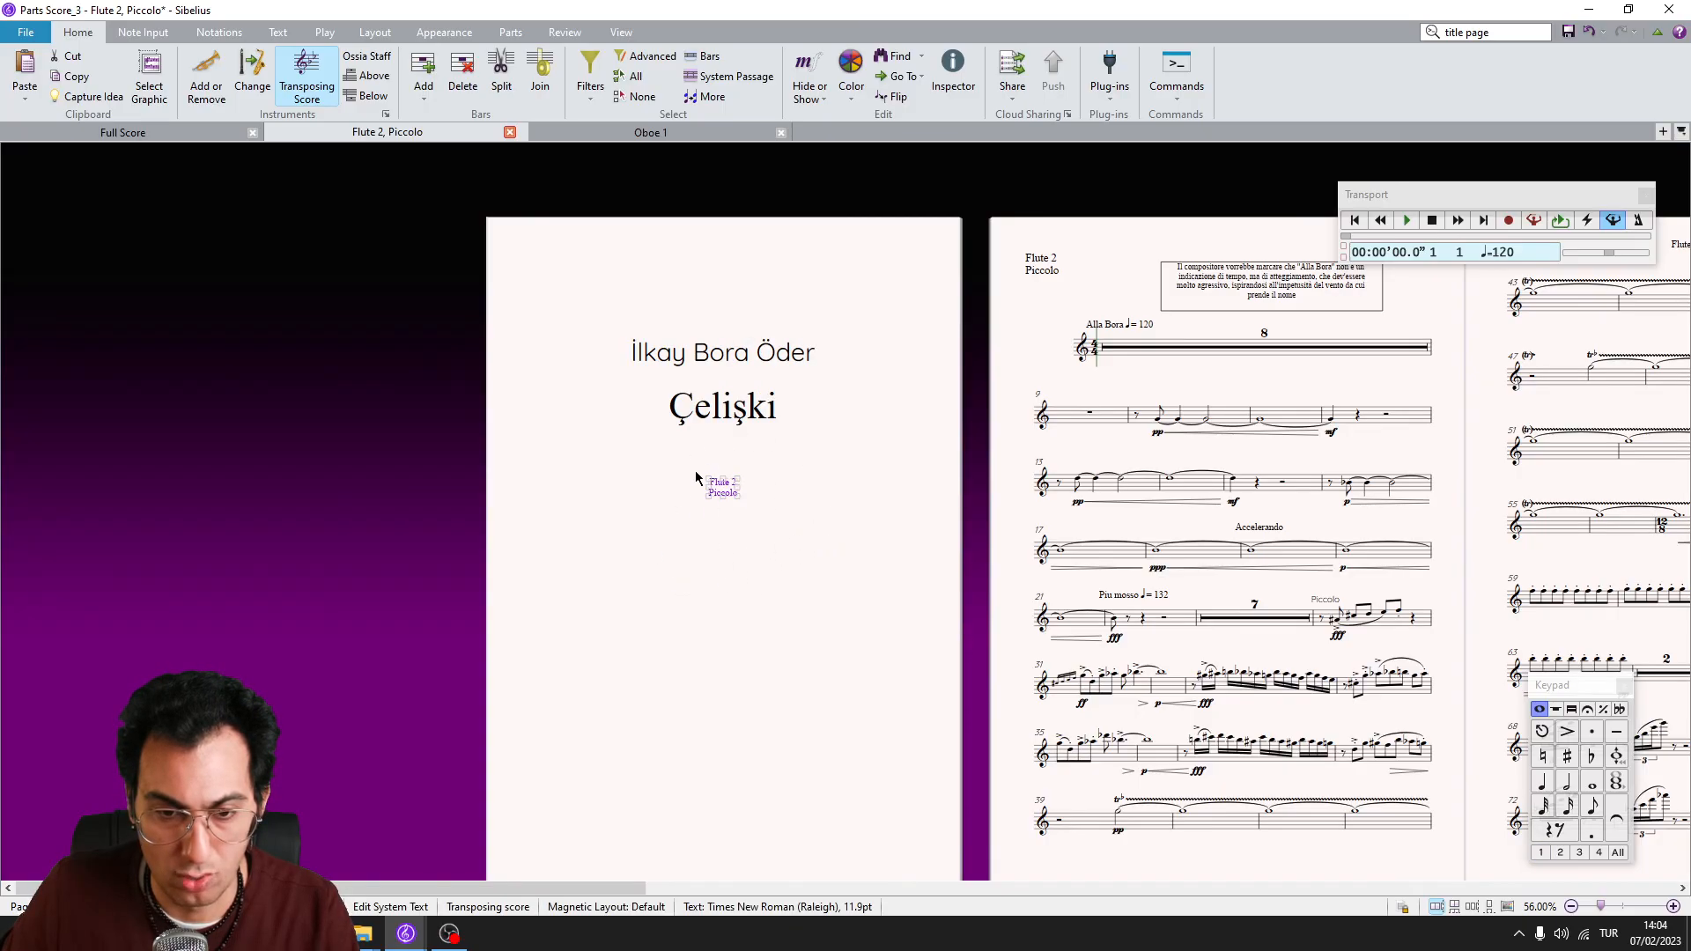
pyautogui.click(737, 521)
pyautogui.click(718, 490)
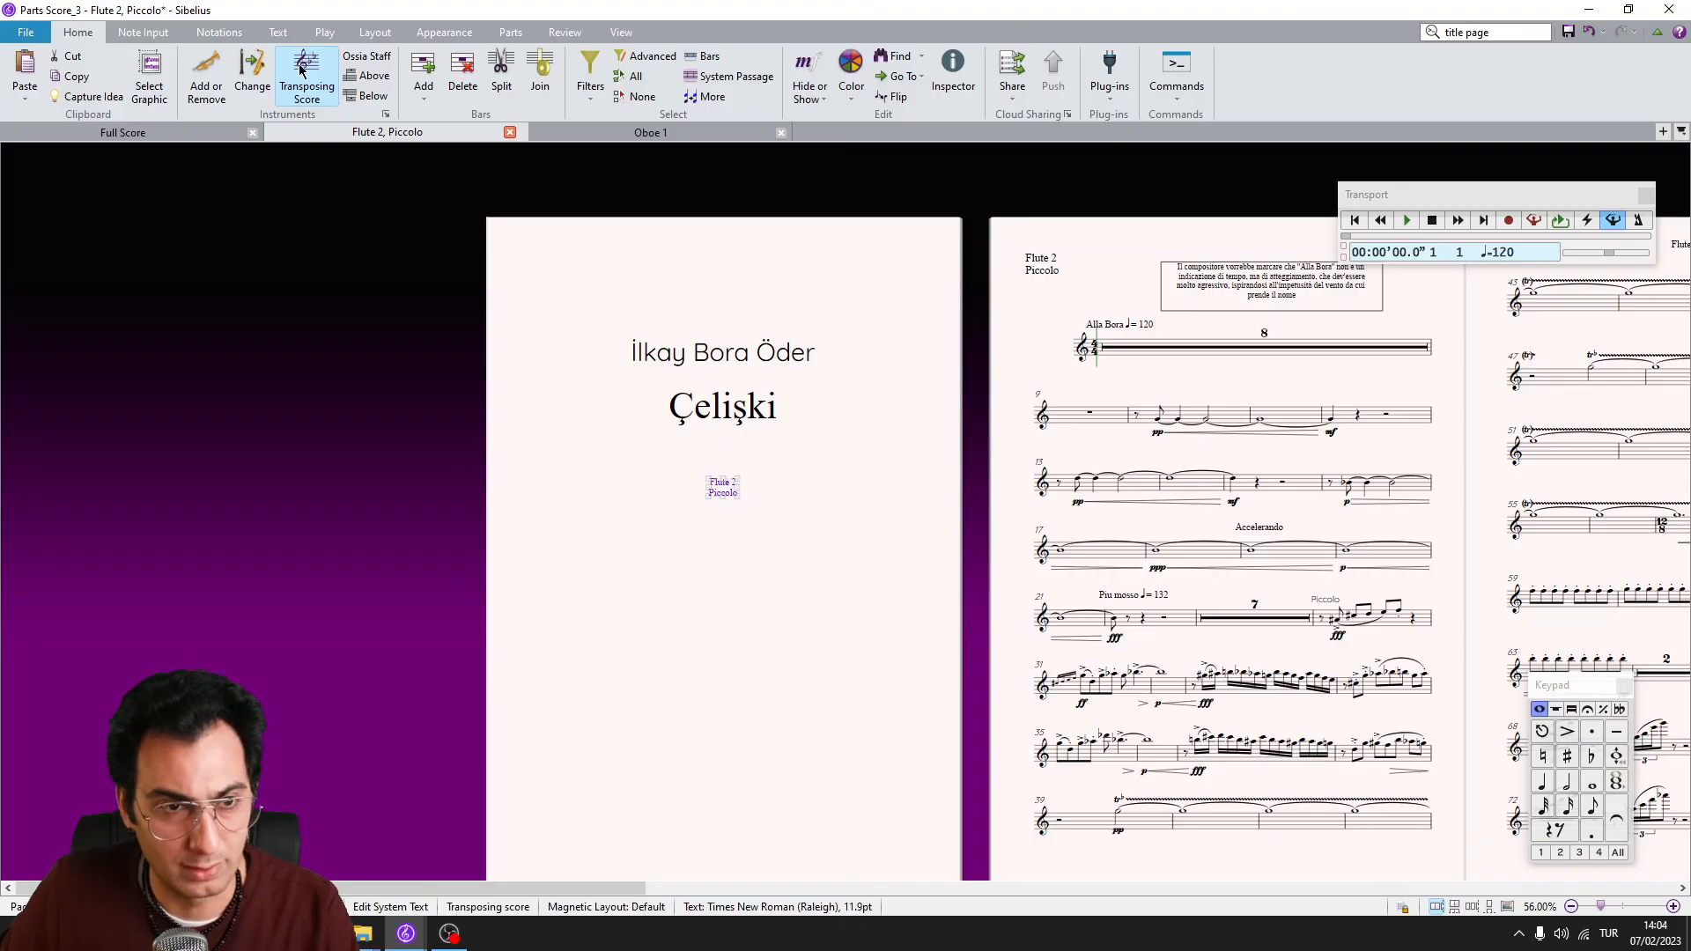
pyautogui.click(286, 34)
pyautogui.click(393, 58)
pyautogui.click(393, 58)
pyautogui.click(393, 58)
pyautogui.click(393, 58)
pyautogui.click(393, 58)
# Nudge the title Çelişki down on the title page so that it sits between the composer's name and the part name
pyautogui.click(757, 420)
pyautogui.hotkey('ctrl', 'Down')
pyautogui.hotkey('ctrl', 'Down')
pyautogui.hotkey('ctrl', 'Down')
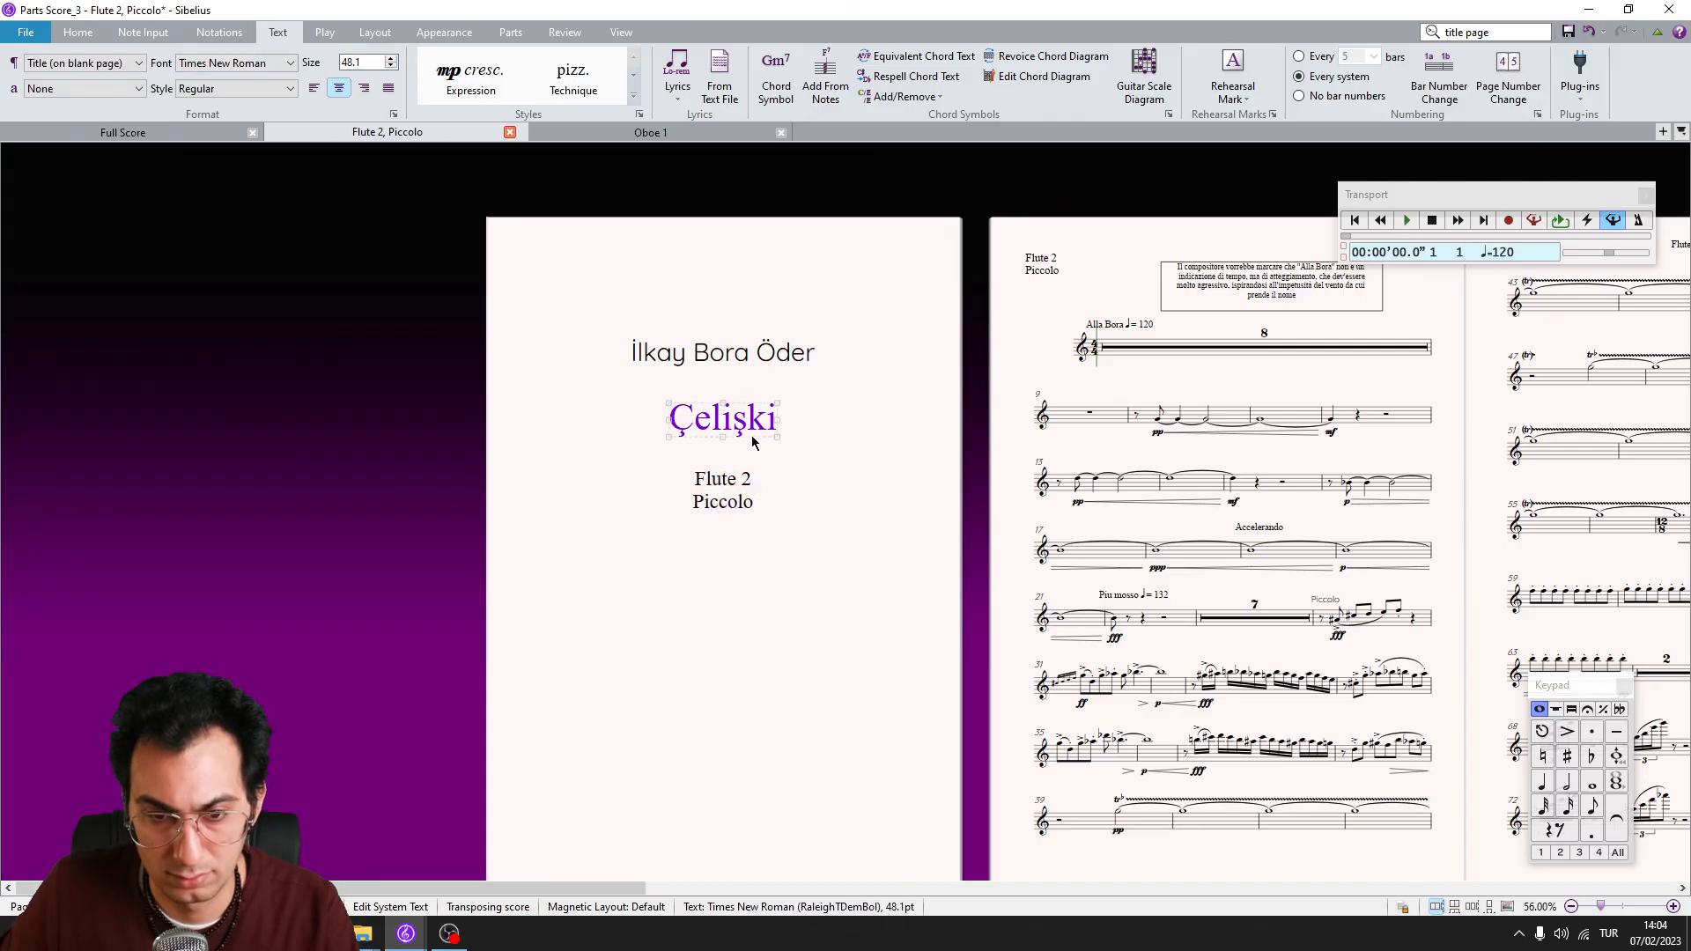
pyautogui.click(825, 558)
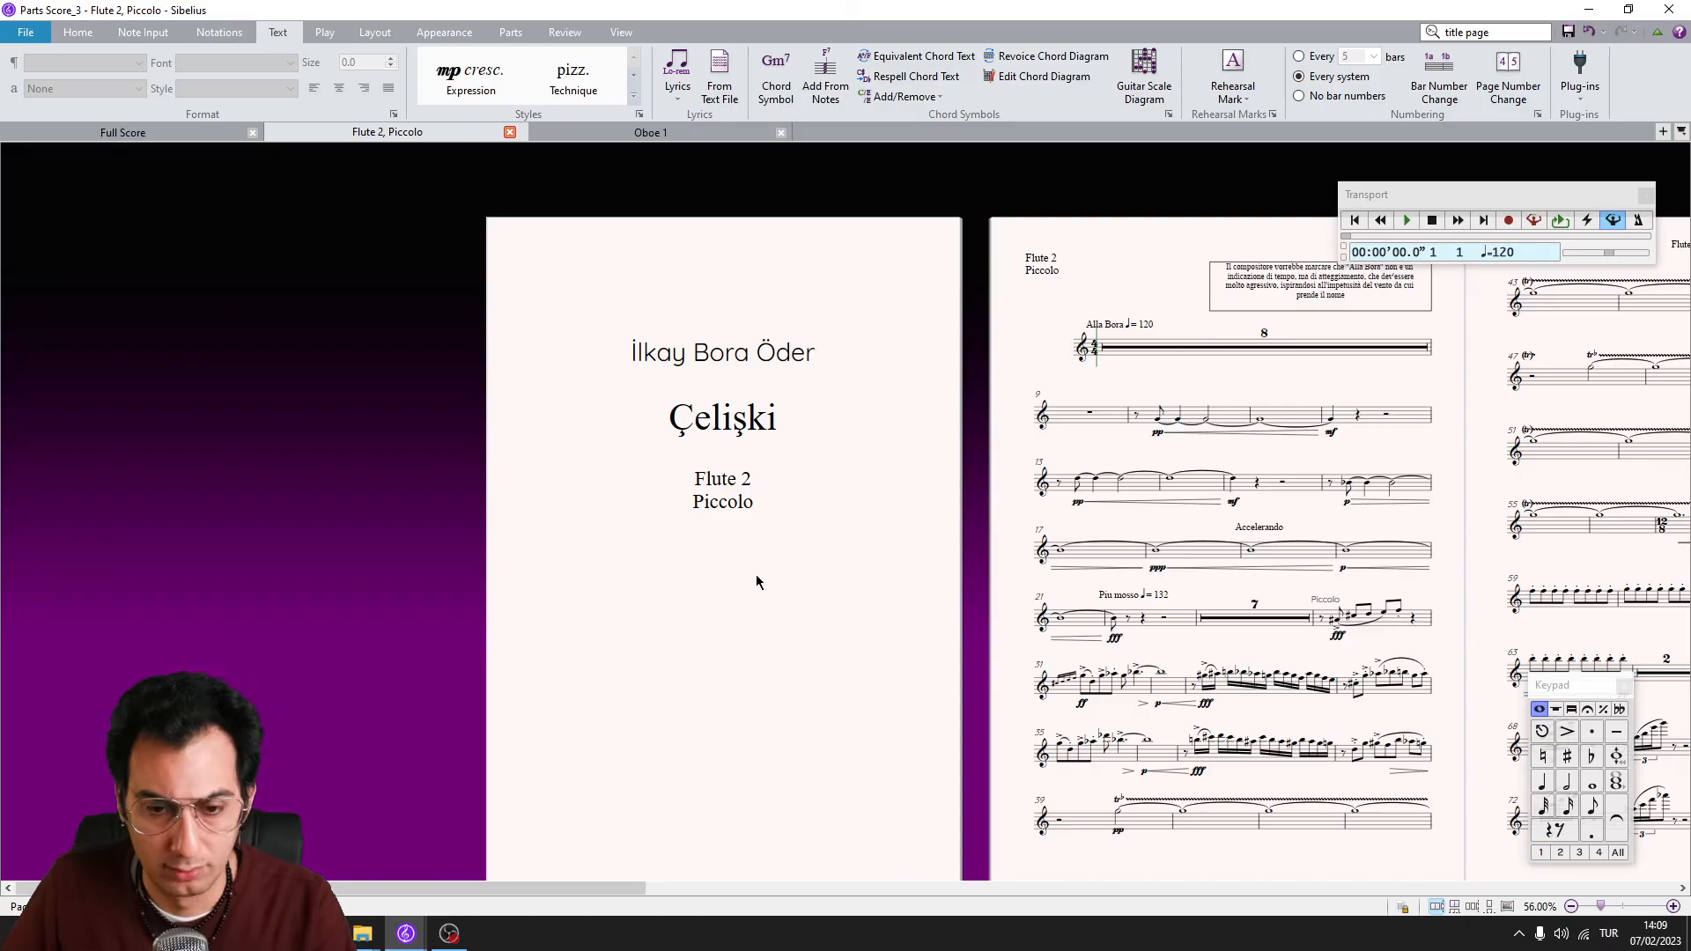
# Switch to the full score and add a rehearsal mark at the first bar
pyautogui.click(104, 132)
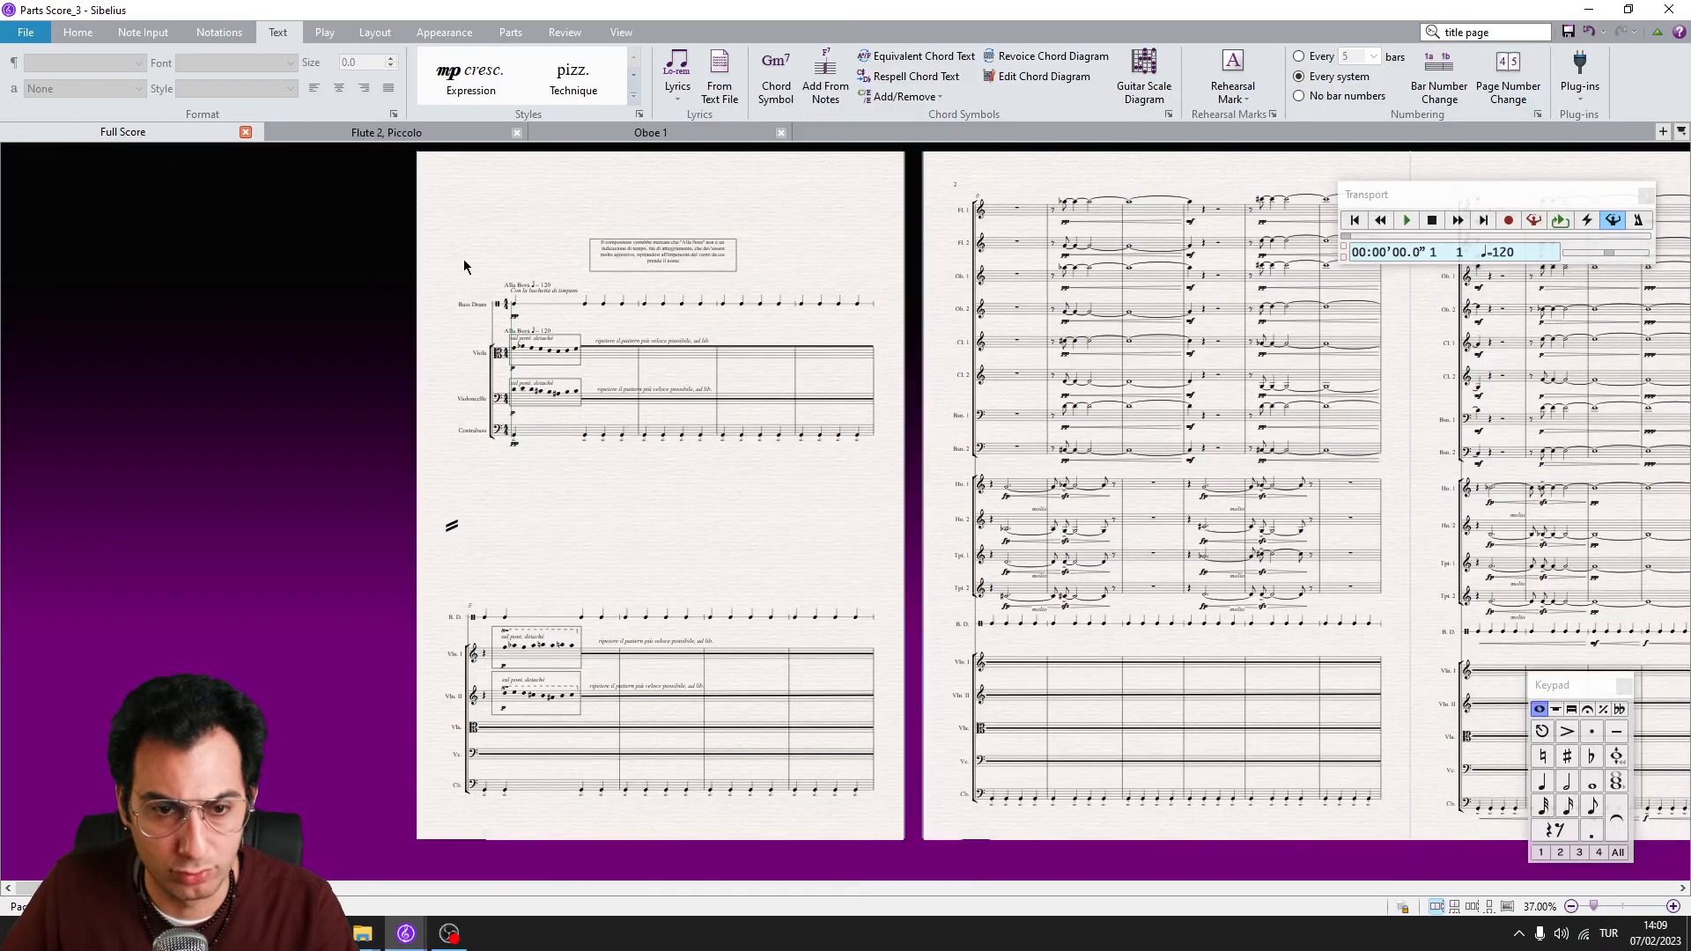
pyautogui.click(534, 309)
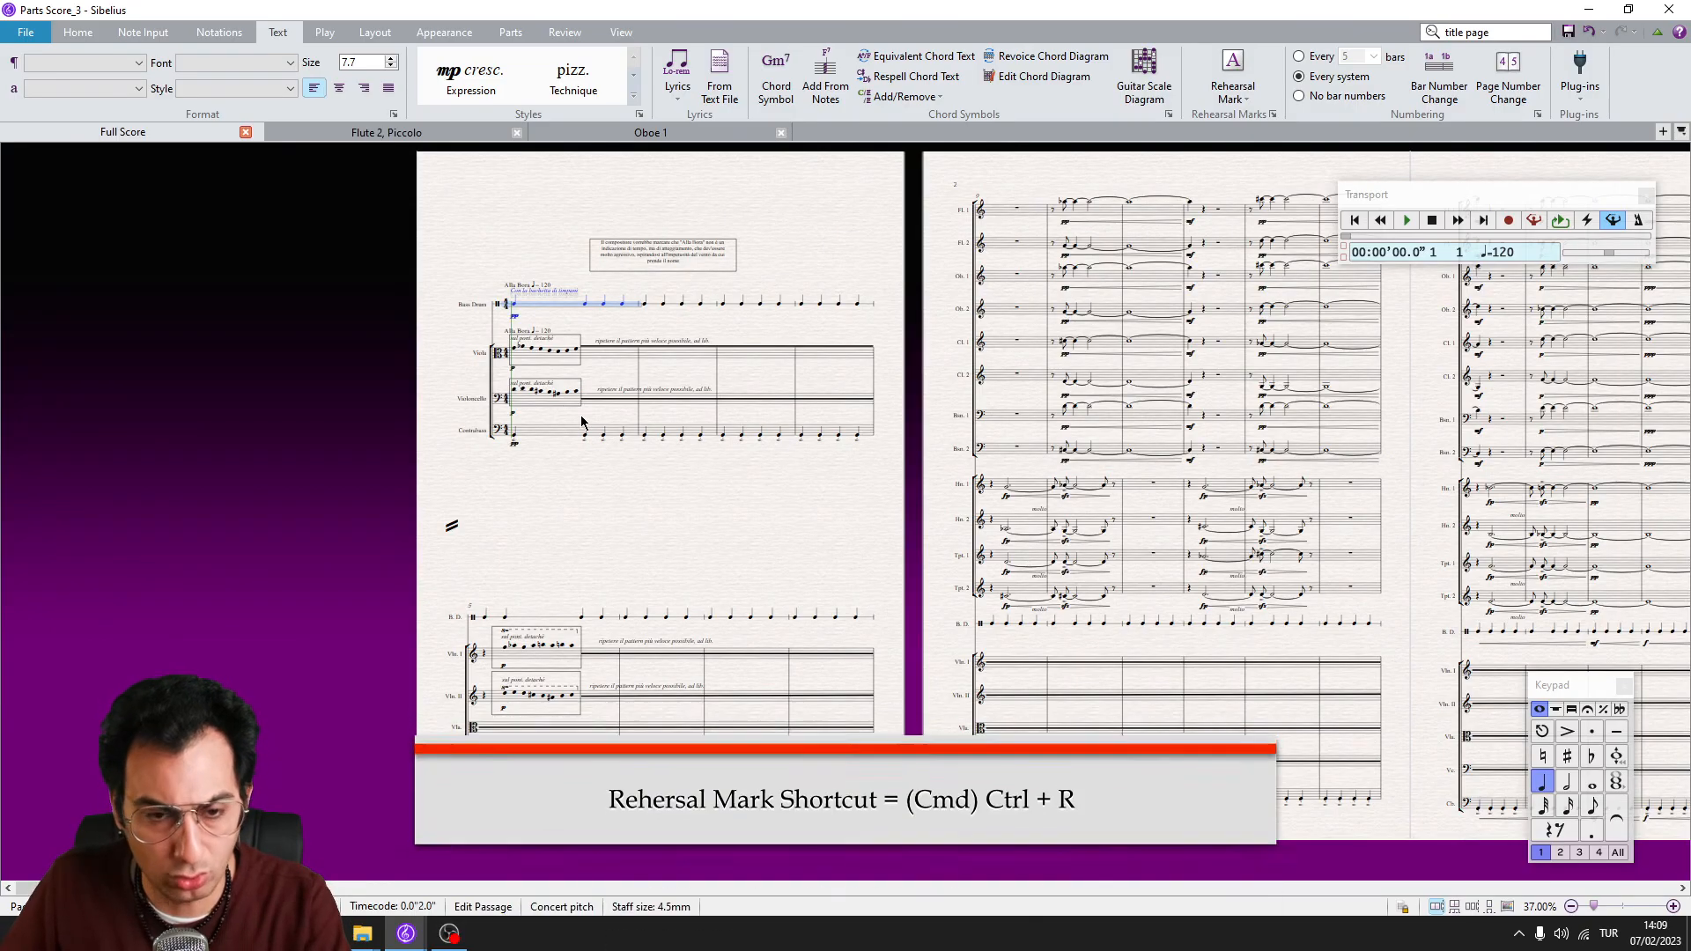
pyautogui.hotkey('ctrl', 'r')
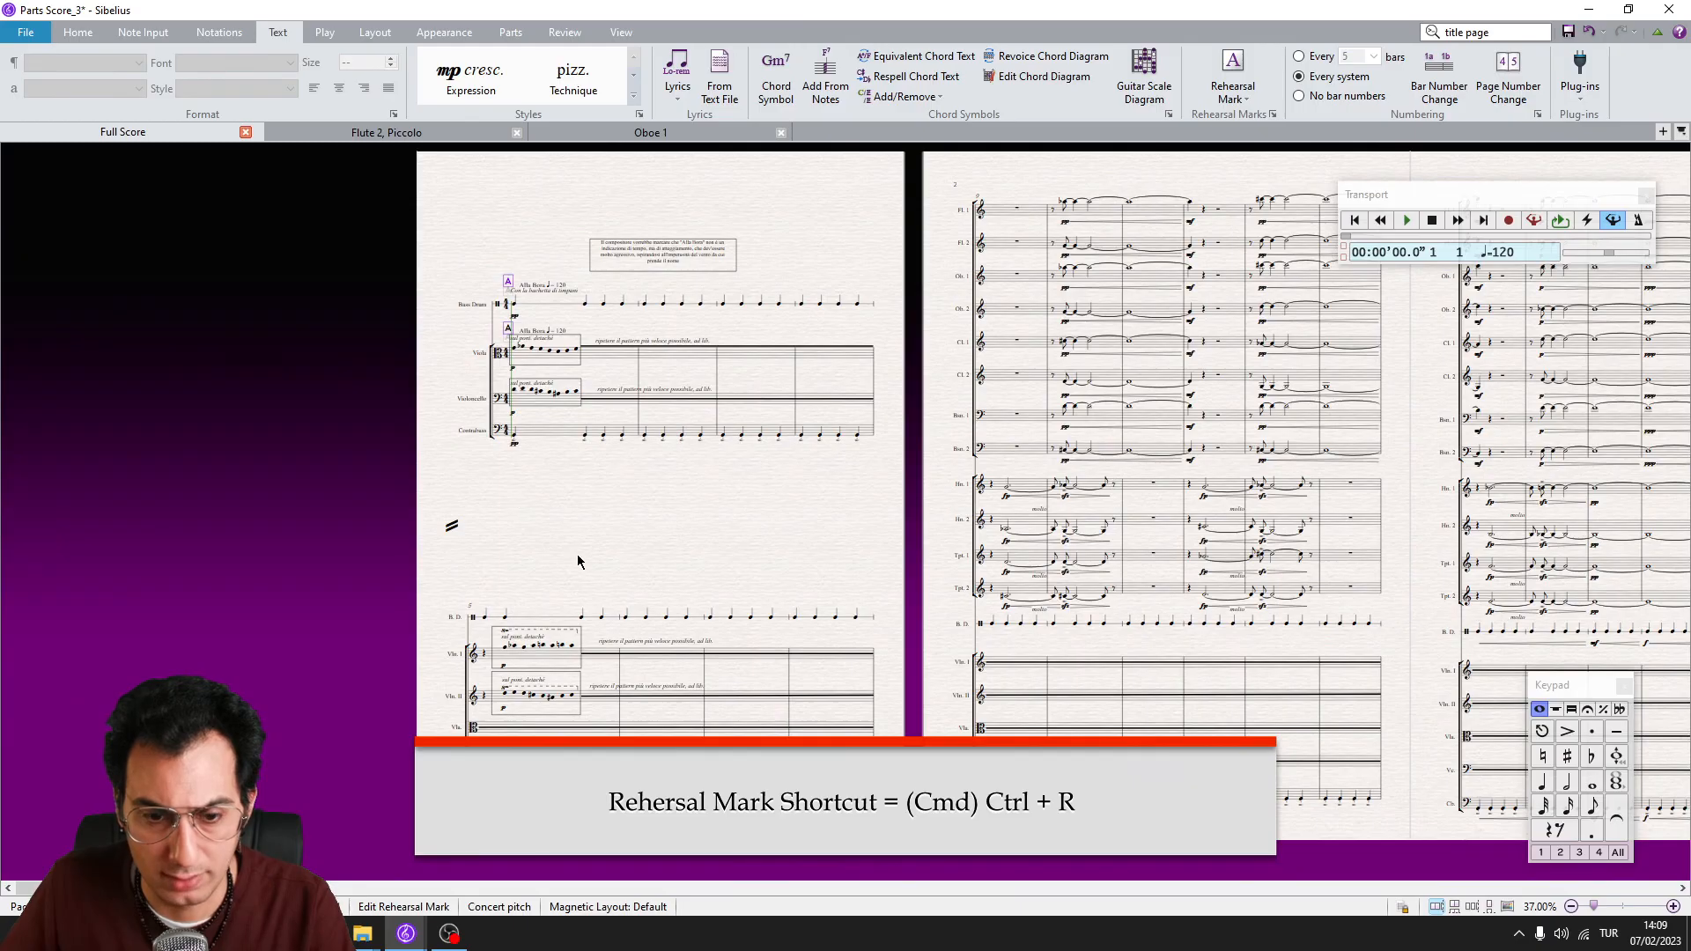
# Add a rehearsal mark in the full score at the Piu mosso bar
pyautogui.hscroll(10, 577, 553)
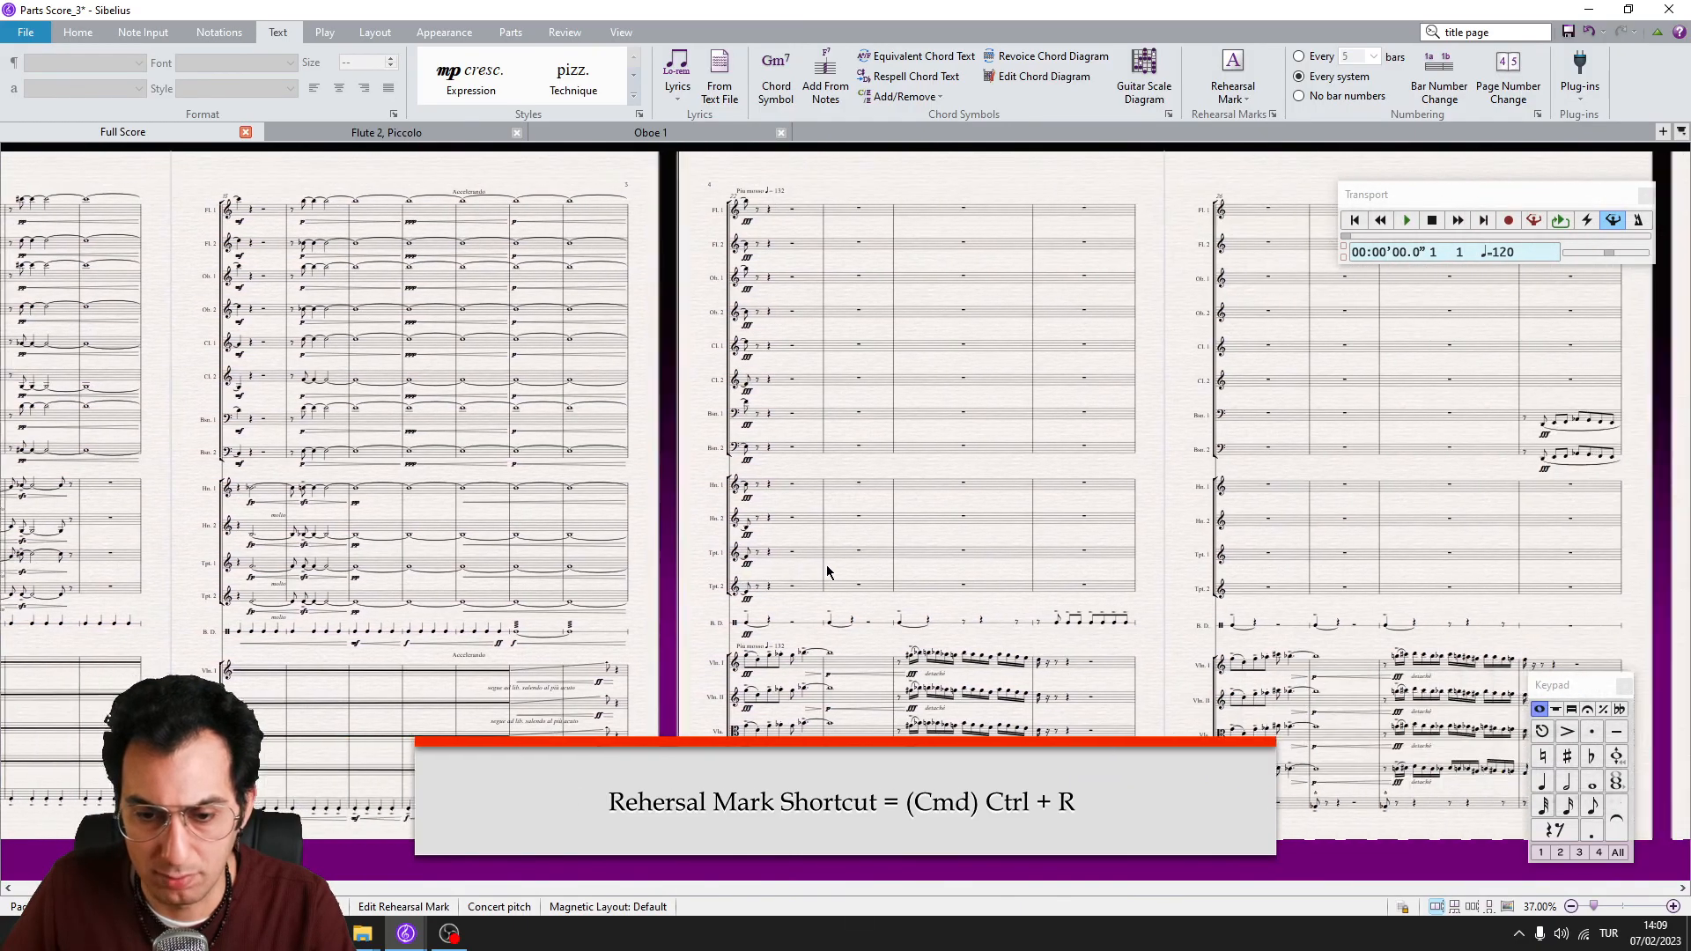
pyautogui.hscroll(2, 827, 571)
pyautogui.click(653, 214)
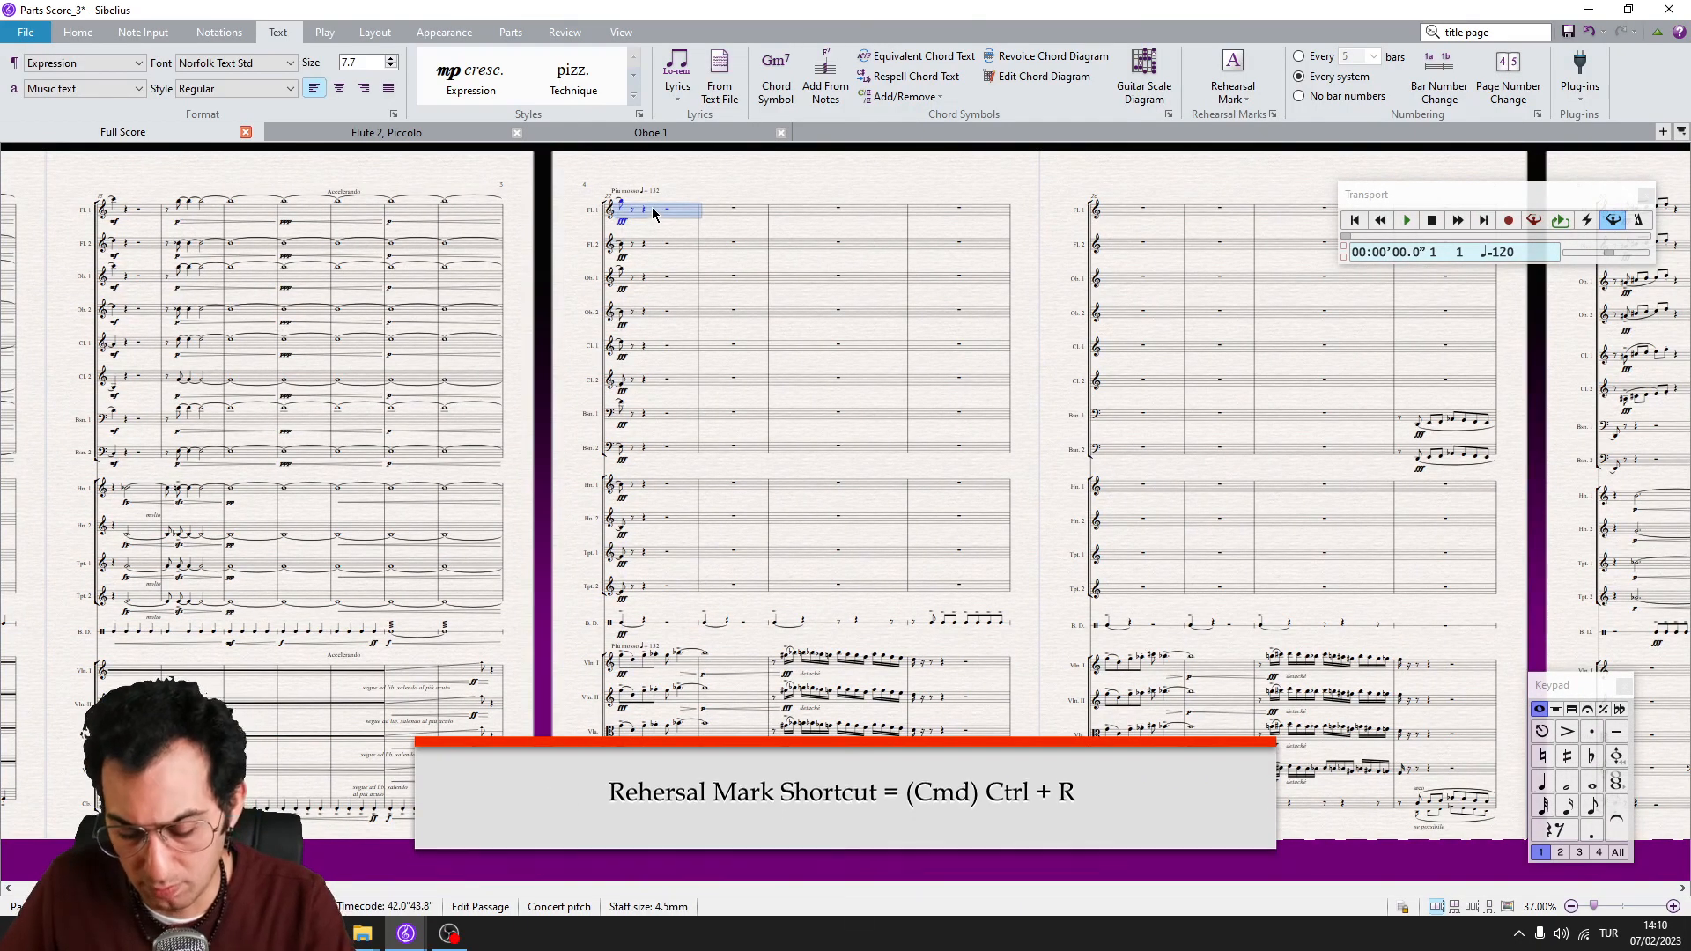
pyautogui.hotkey('ctrl', 'r')
# Add a rehearsal mark in the full score at bar 31, the second bar of page 6
pyautogui.hscroll(4, 705, 508)
pyautogui.hscroll(8, 705, 509)
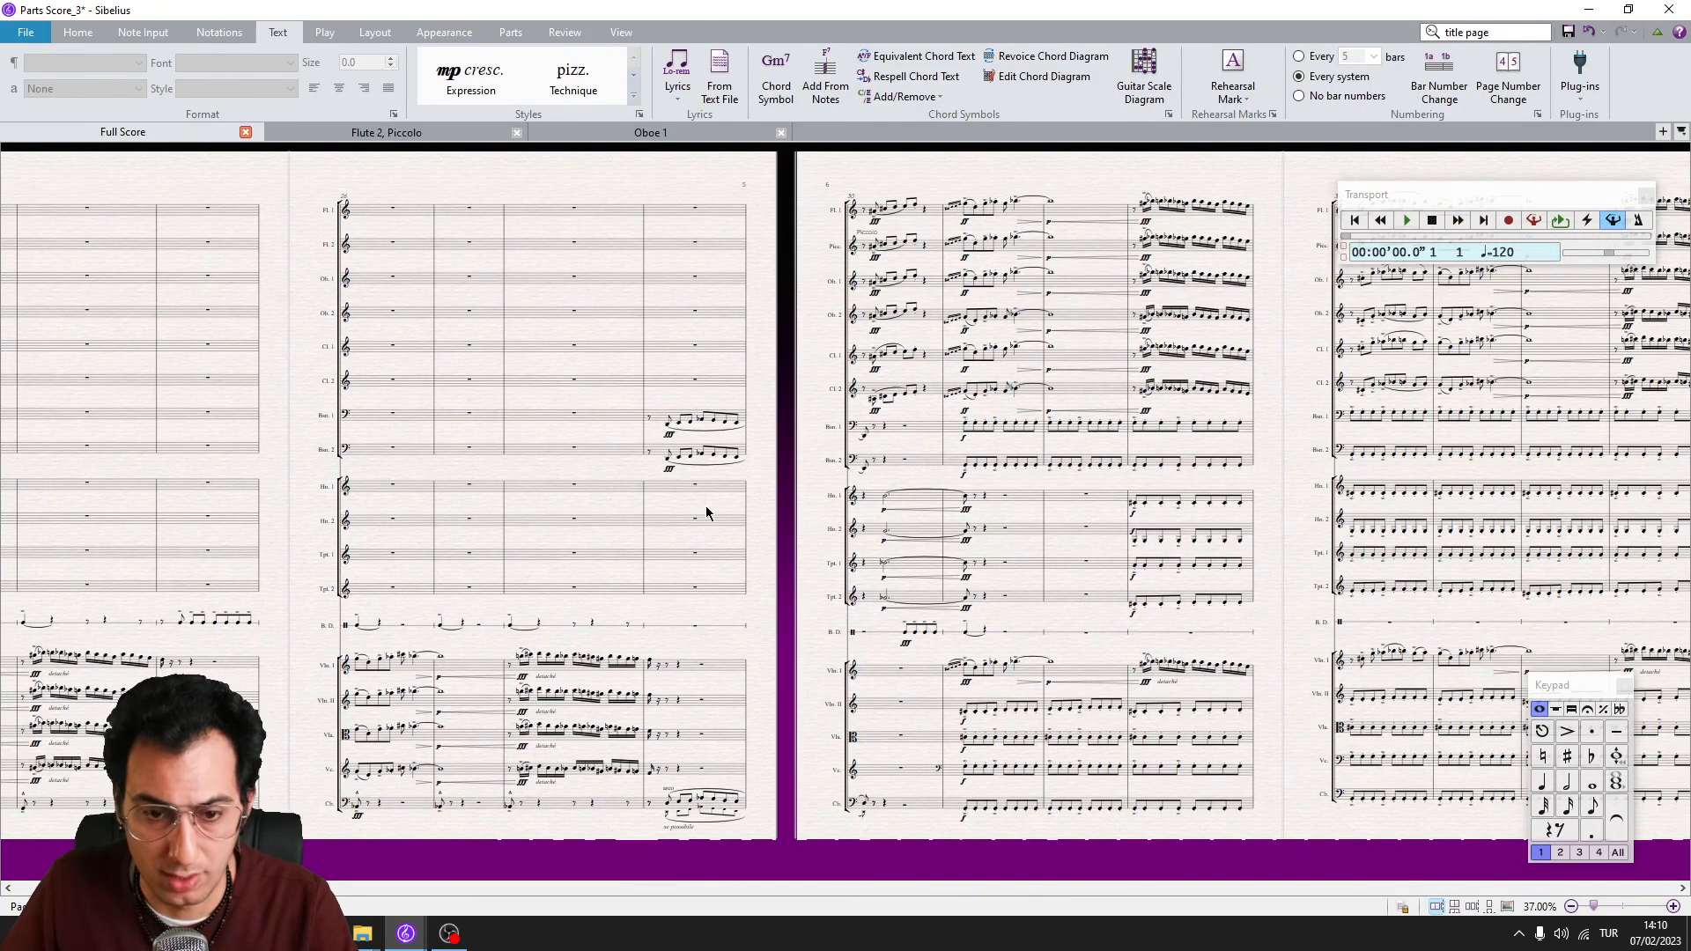
pyautogui.hscroll(6, 706, 509)
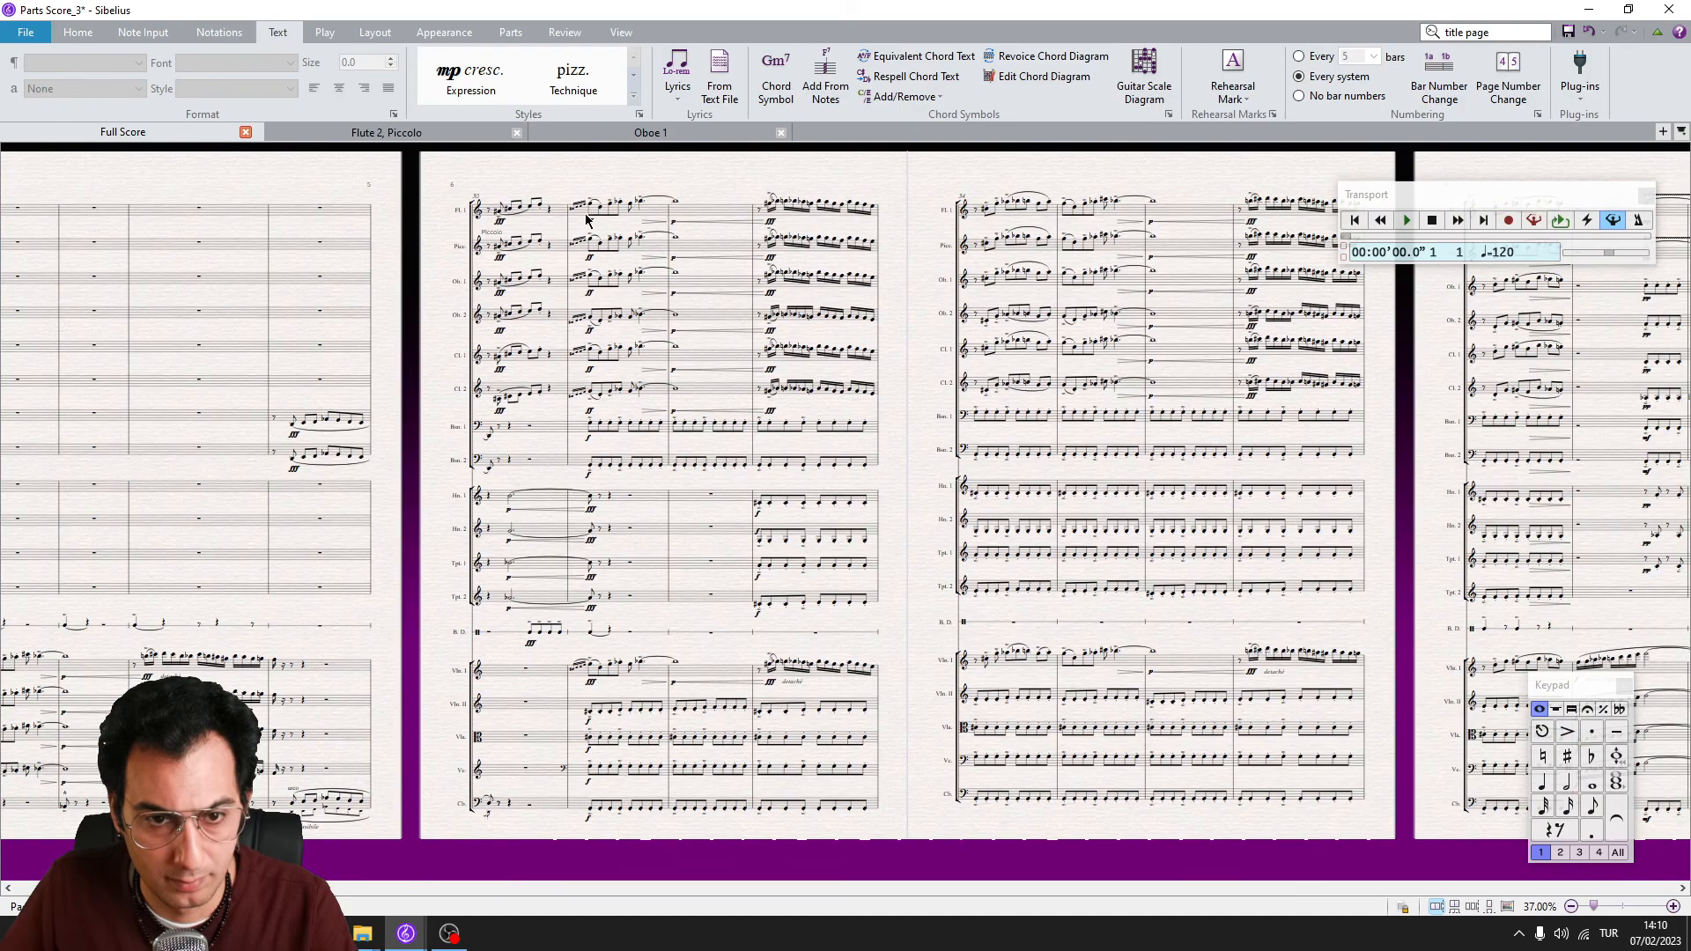
pyautogui.click(588, 220)
pyautogui.hotkey('ctrl', 'r')
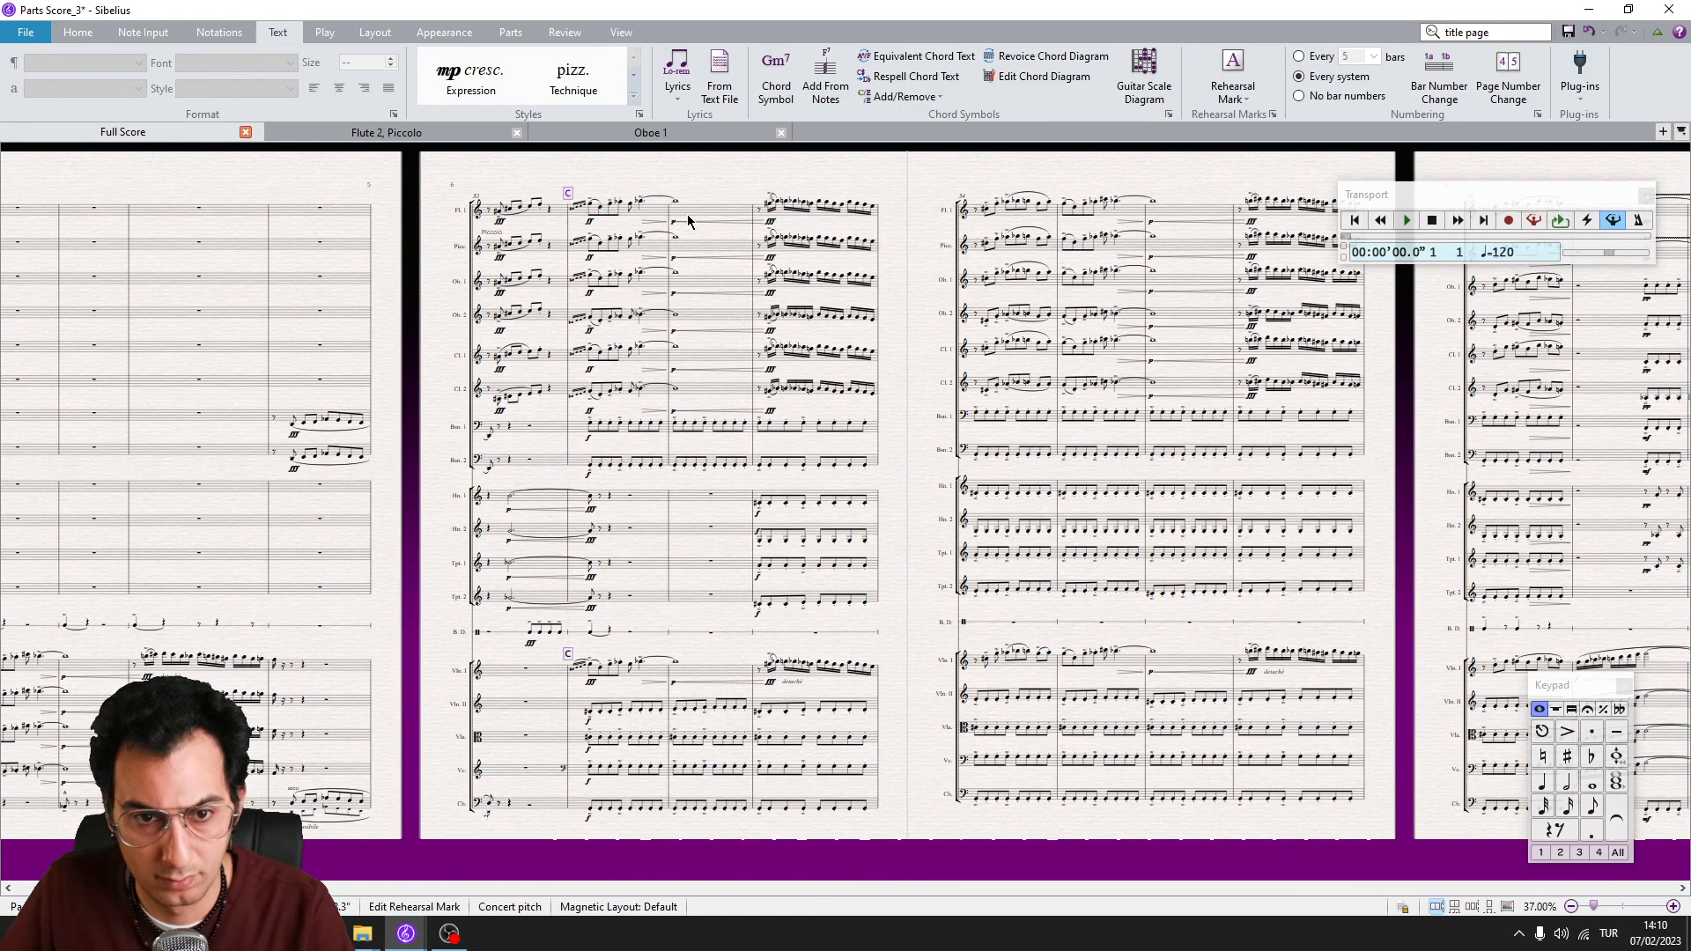
pyautogui.press('Escape')
# Add a rehearsal mark in the full score at bar 39, where the strings enter molto espressivo on page 8
pyautogui.hscroll(9, 709, 422)
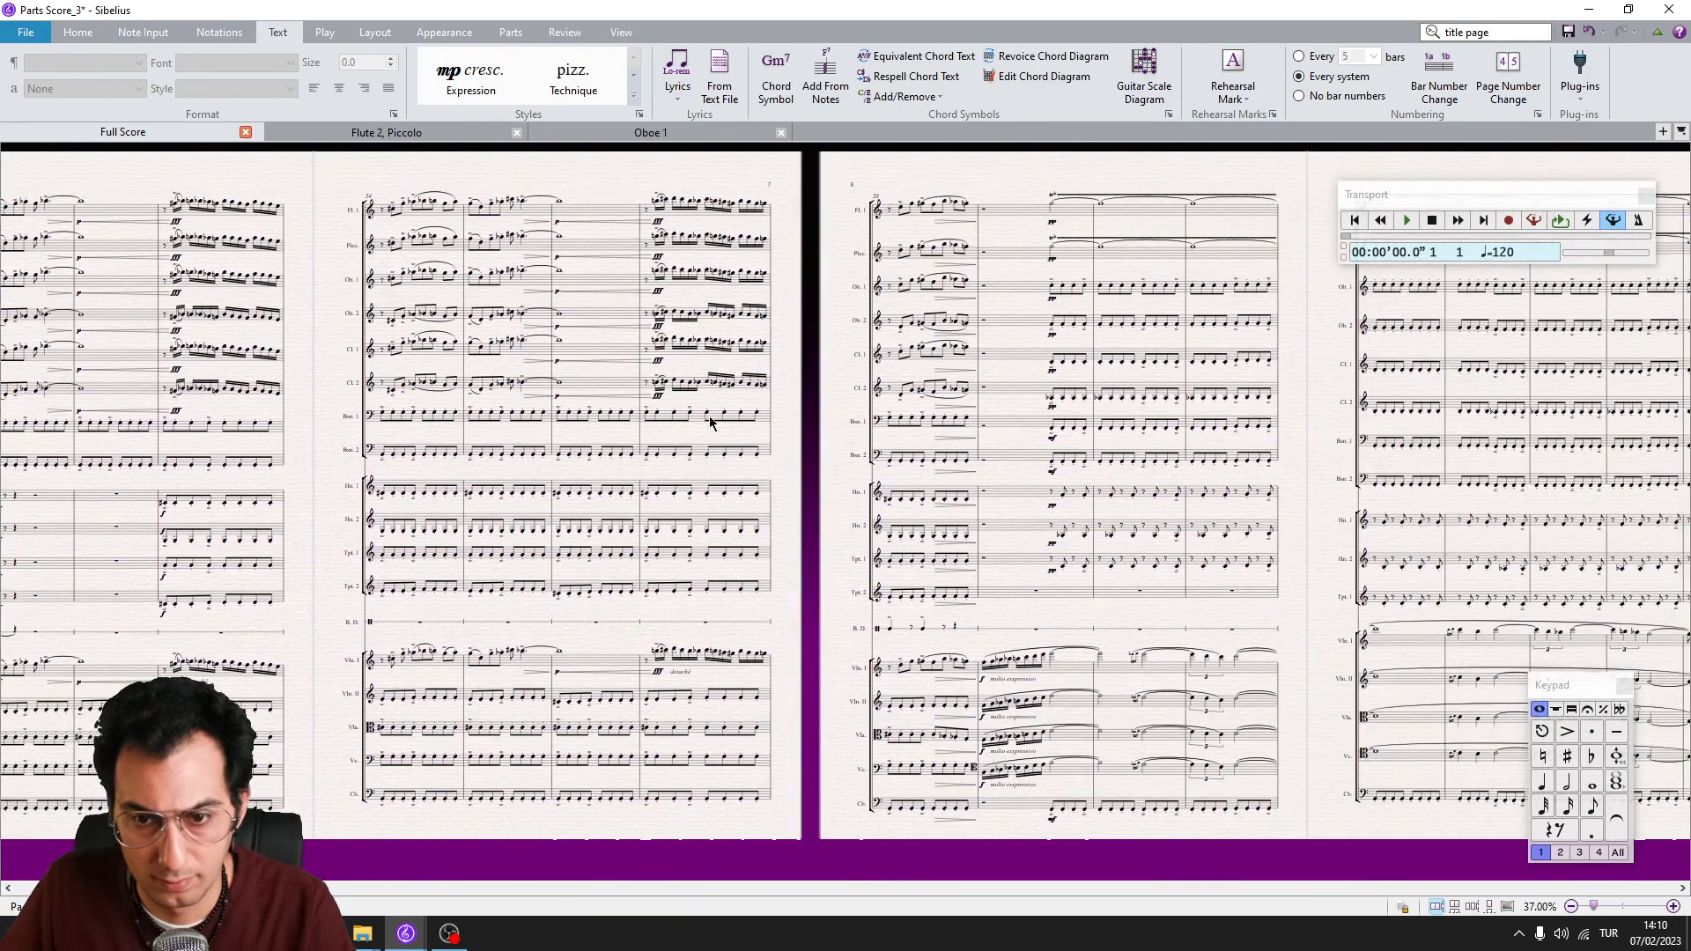
pyautogui.hscroll(7, 710, 422)
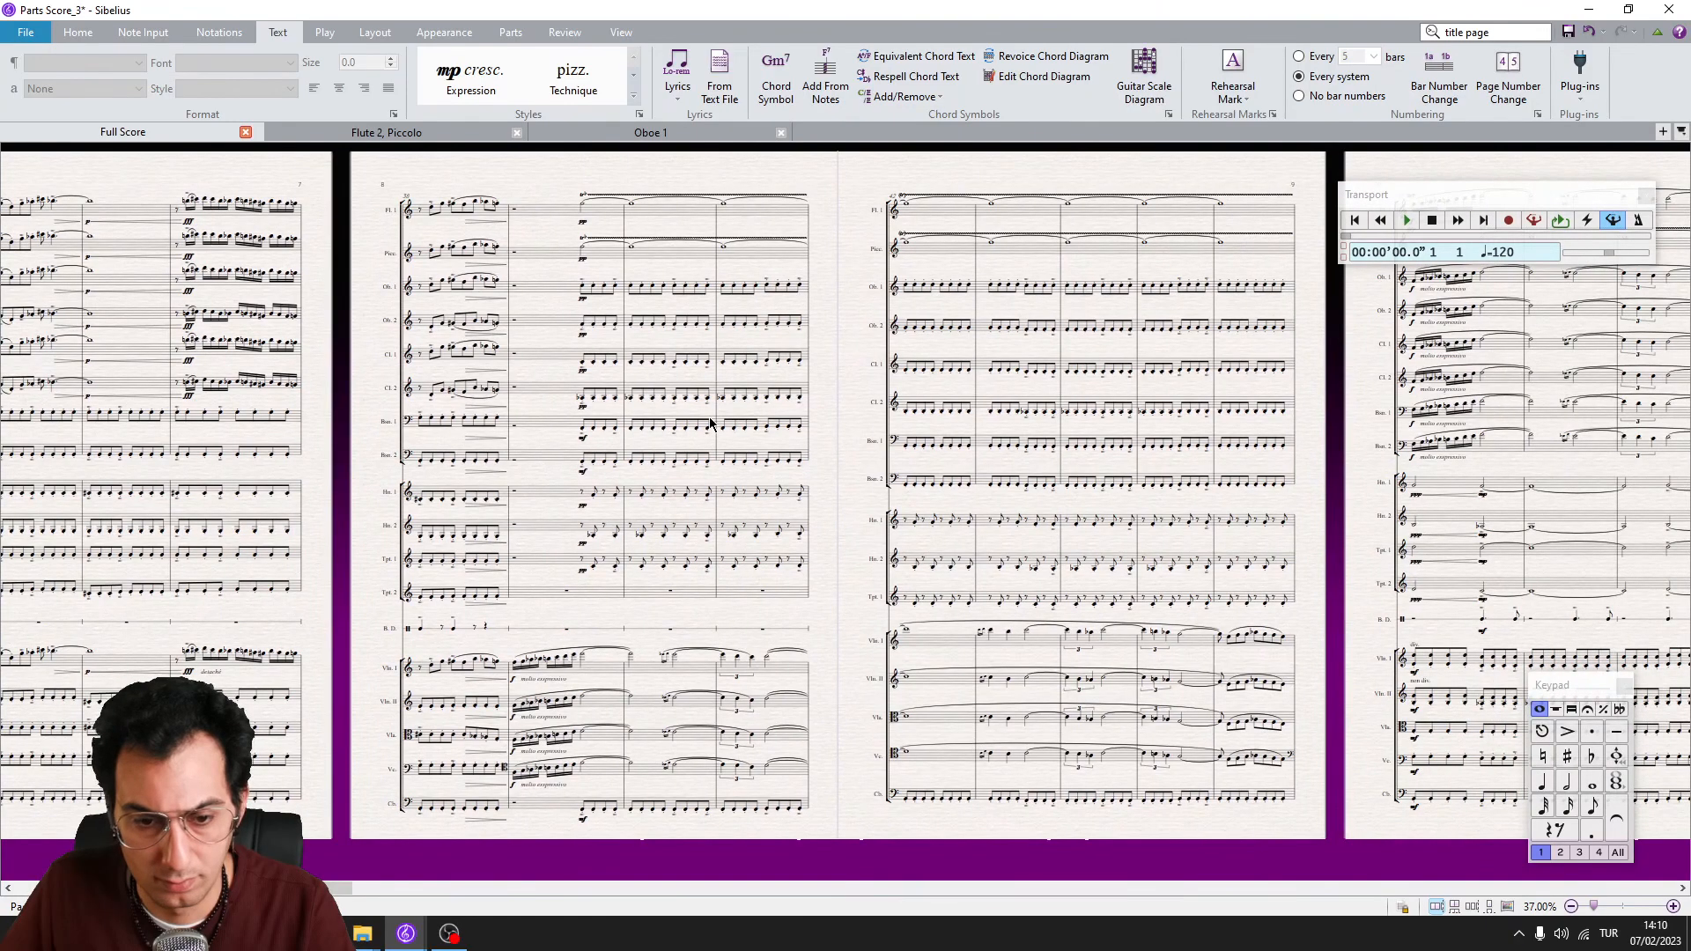
pyautogui.hscroll(8, 710, 422)
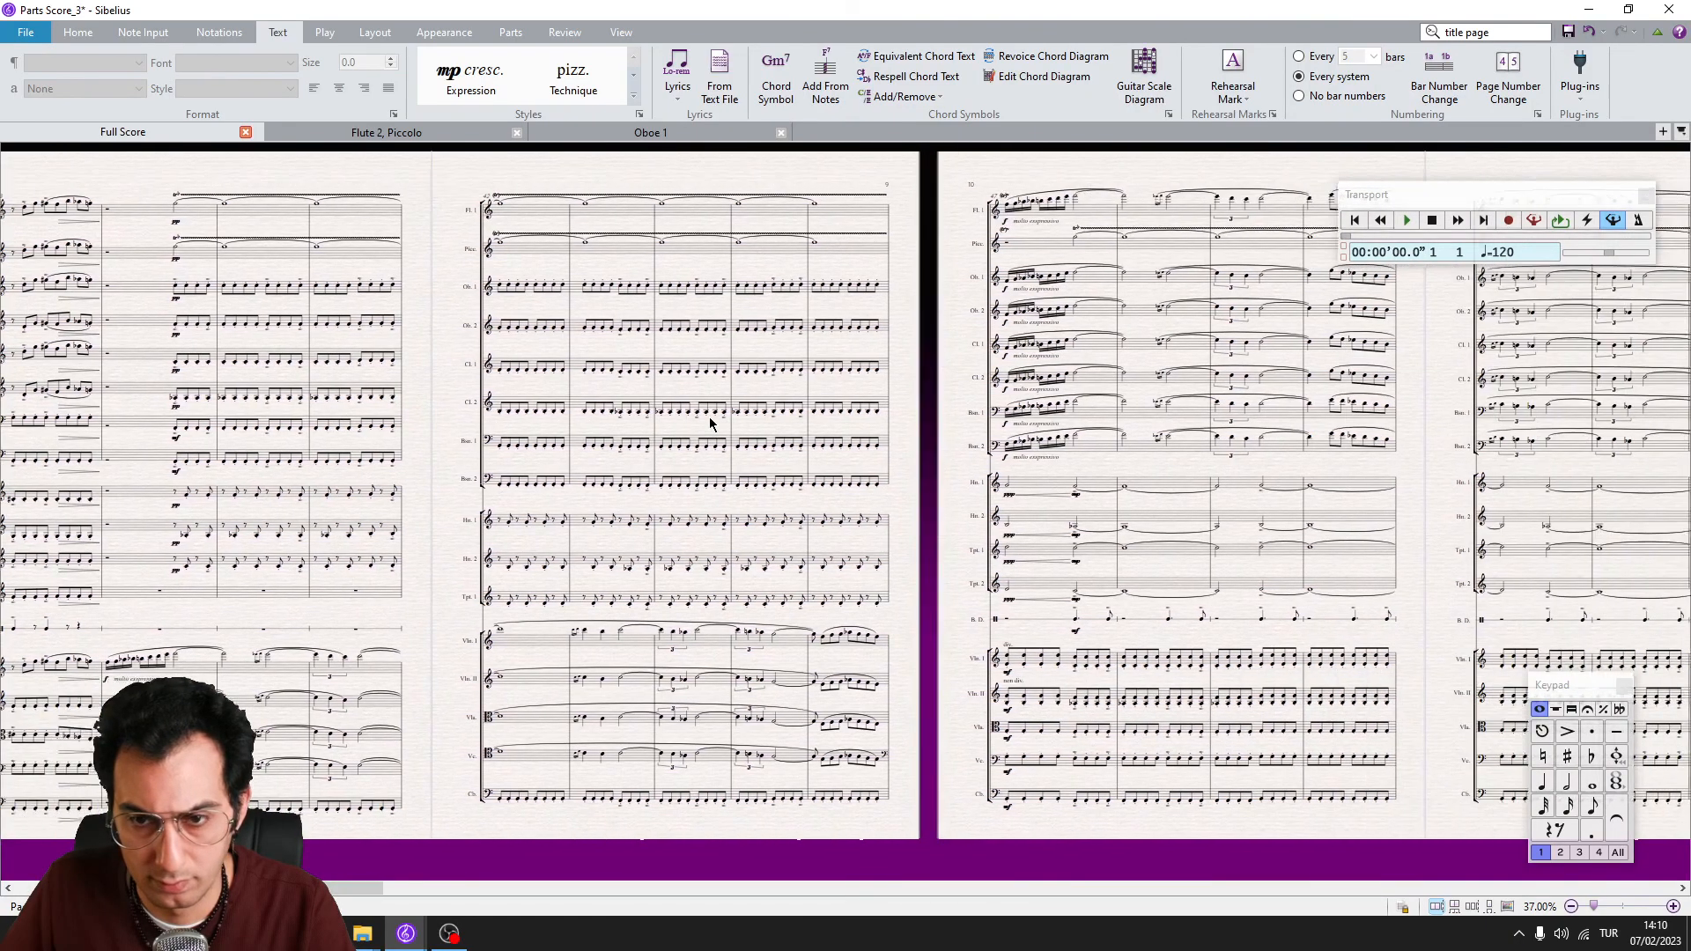
pyautogui.hscroll(-6, 708, 417)
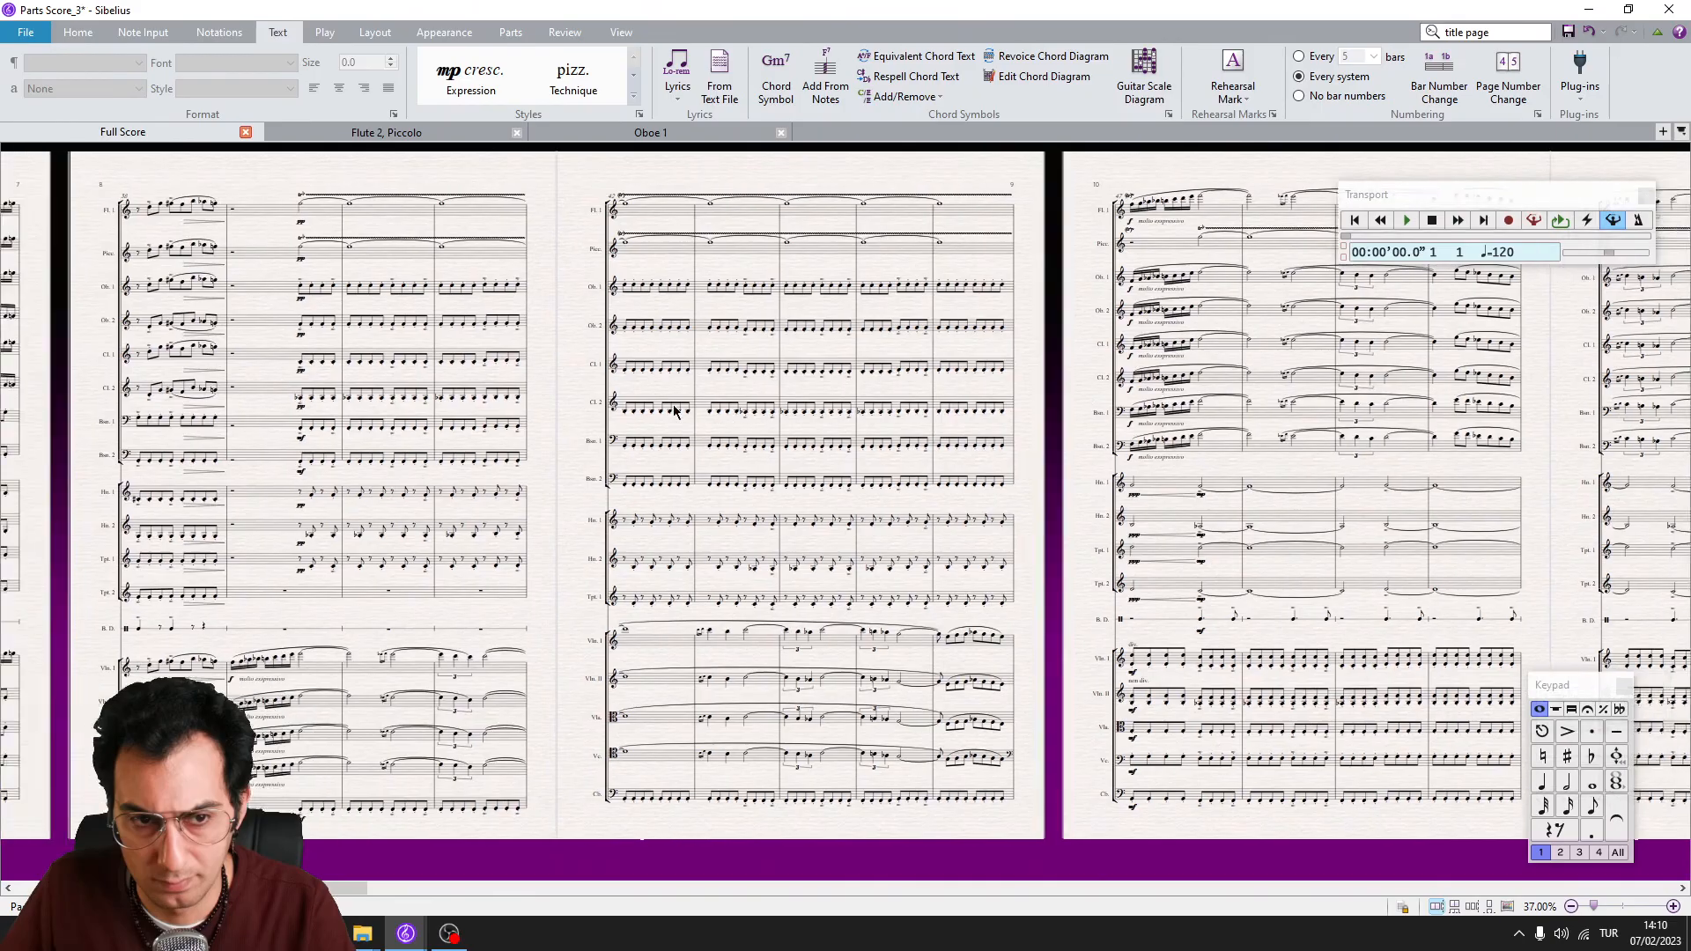
pyautogui.click(394, 213)
pyautogui.hotkey('ctrl', 'r')
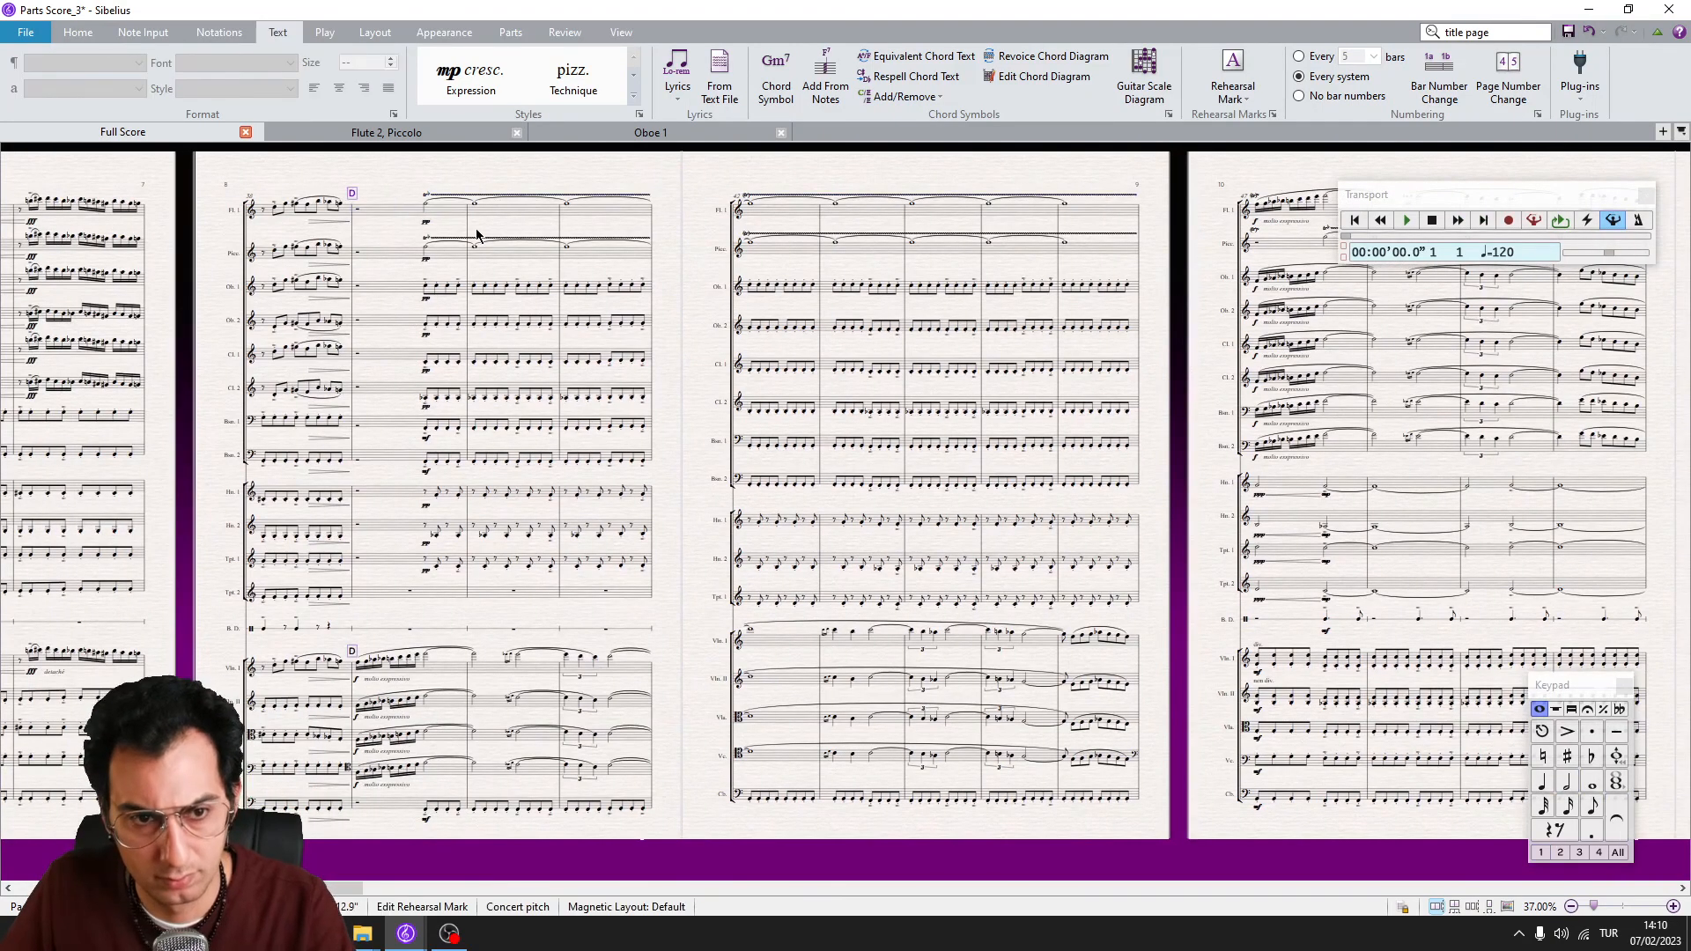
# Add a rehearsal mark in the full score at bar 47, the first bar of page 10
pyautogui.hscroll(4, 630, 423)
pyautogui.hscroll(3, 630, 423)
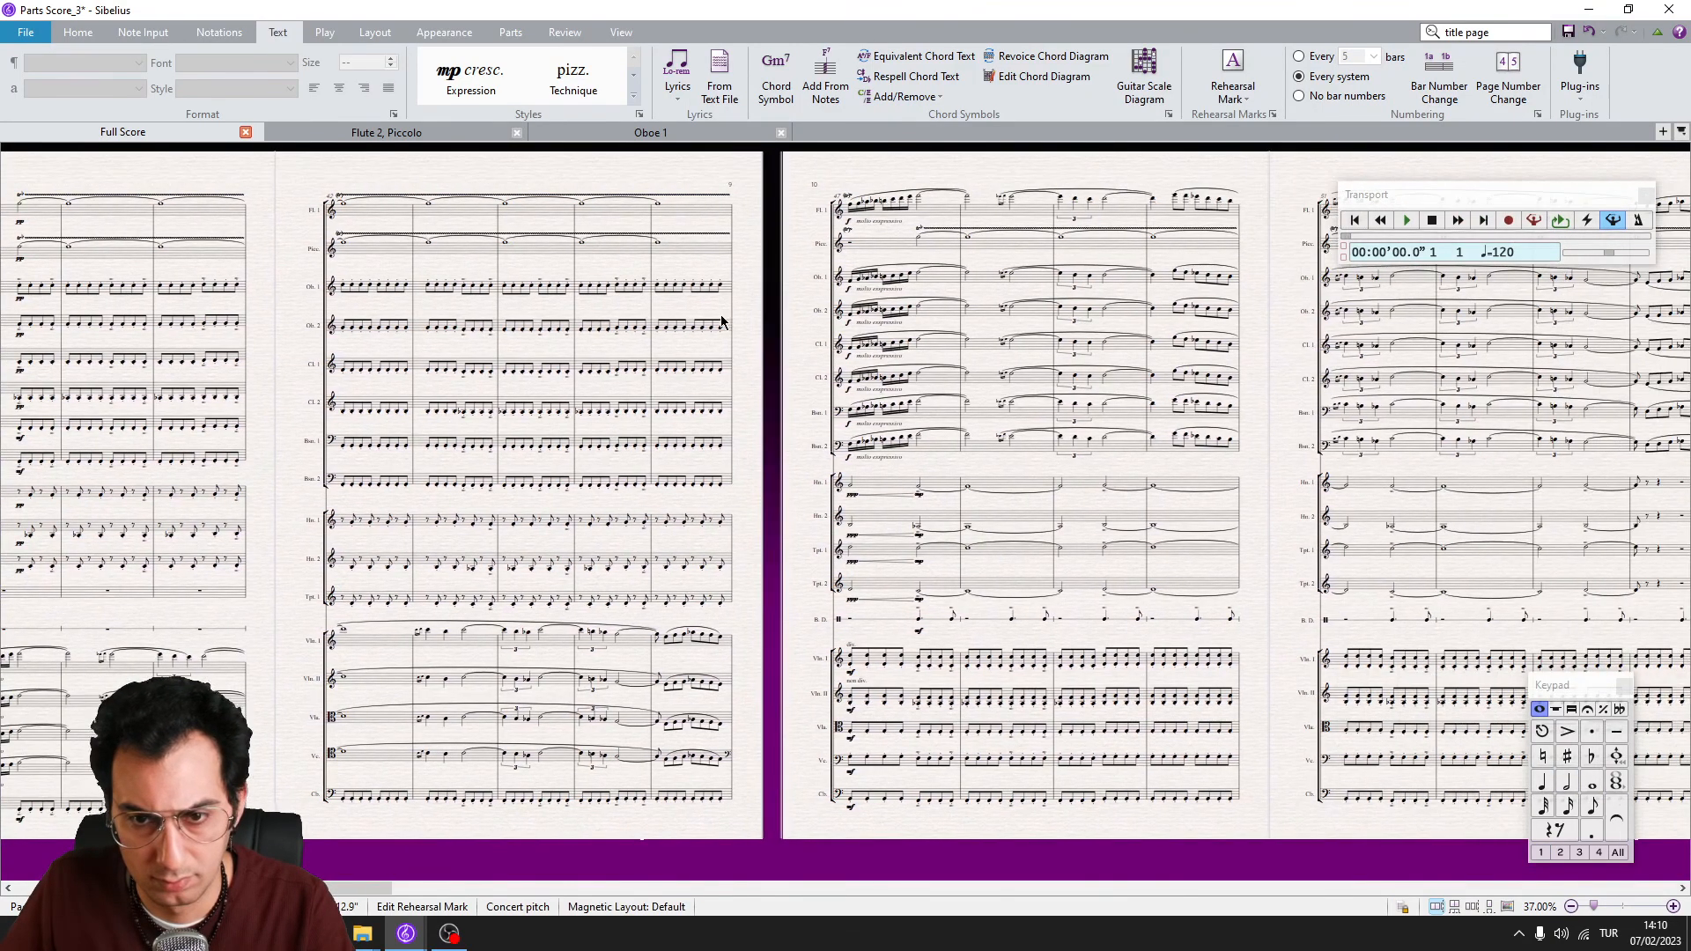
pyautogui.click(929, 212)
pyautogui.hotkey('ctrl', 'r')
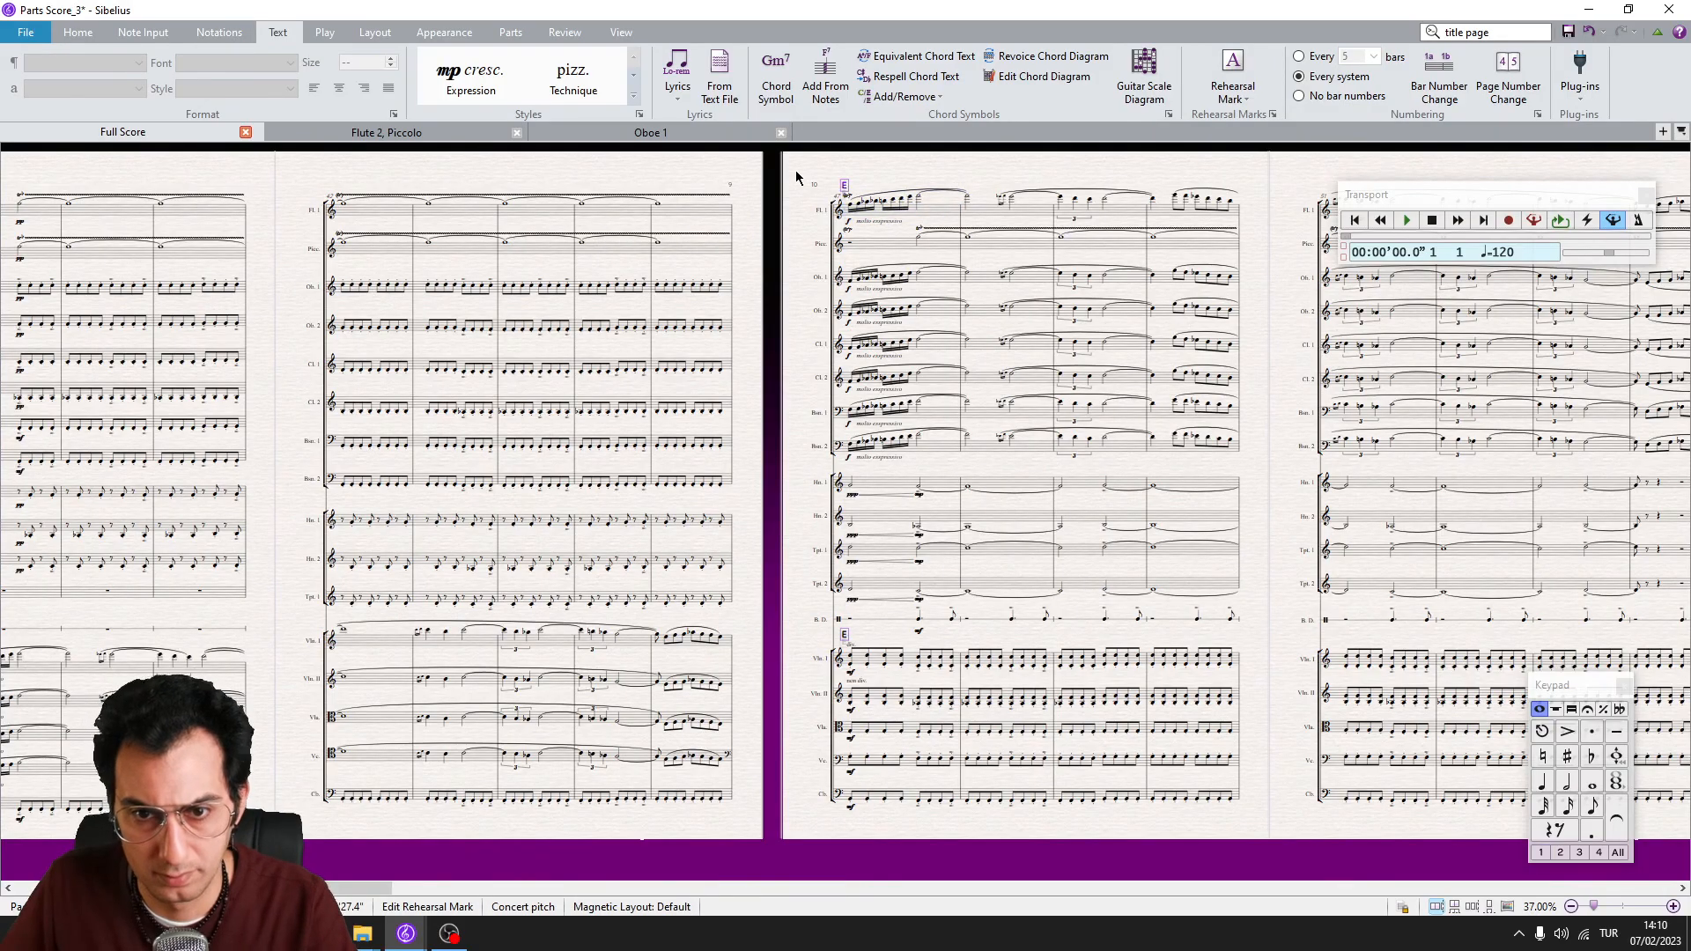
pyautogui.hscroll(5, 807, 372)
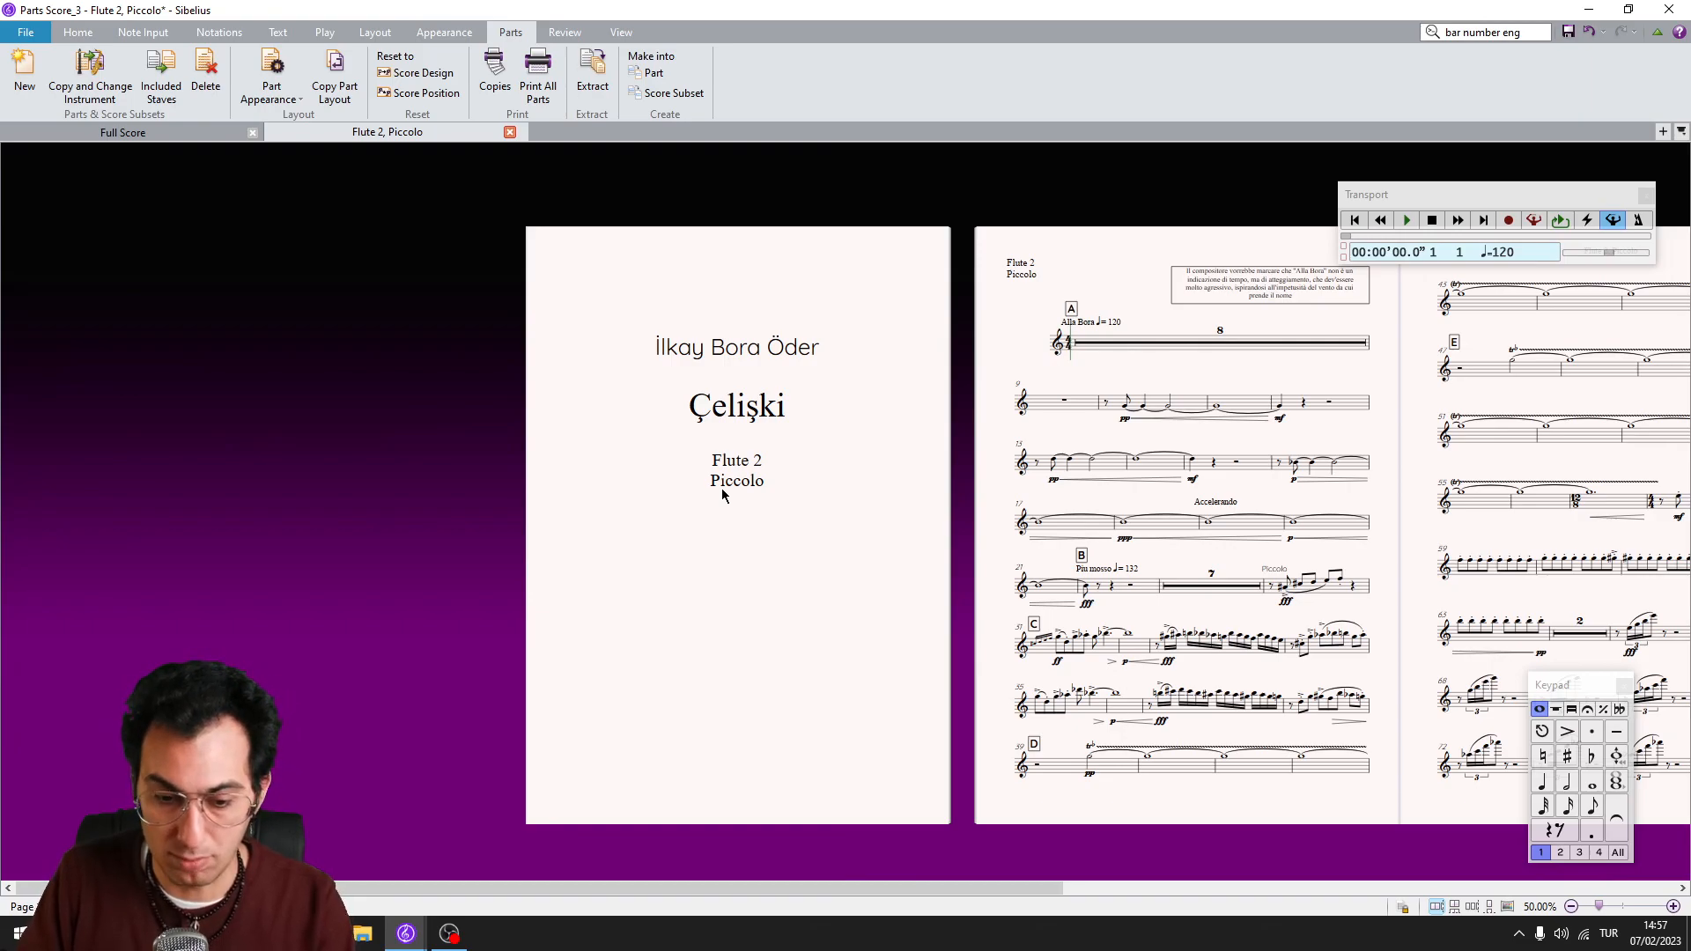
# Set the part's Bar Numbers engraving rules to show the range of bars on multirests, centered on the multirest
pyautogui.hotkey('alt', 'Tab')
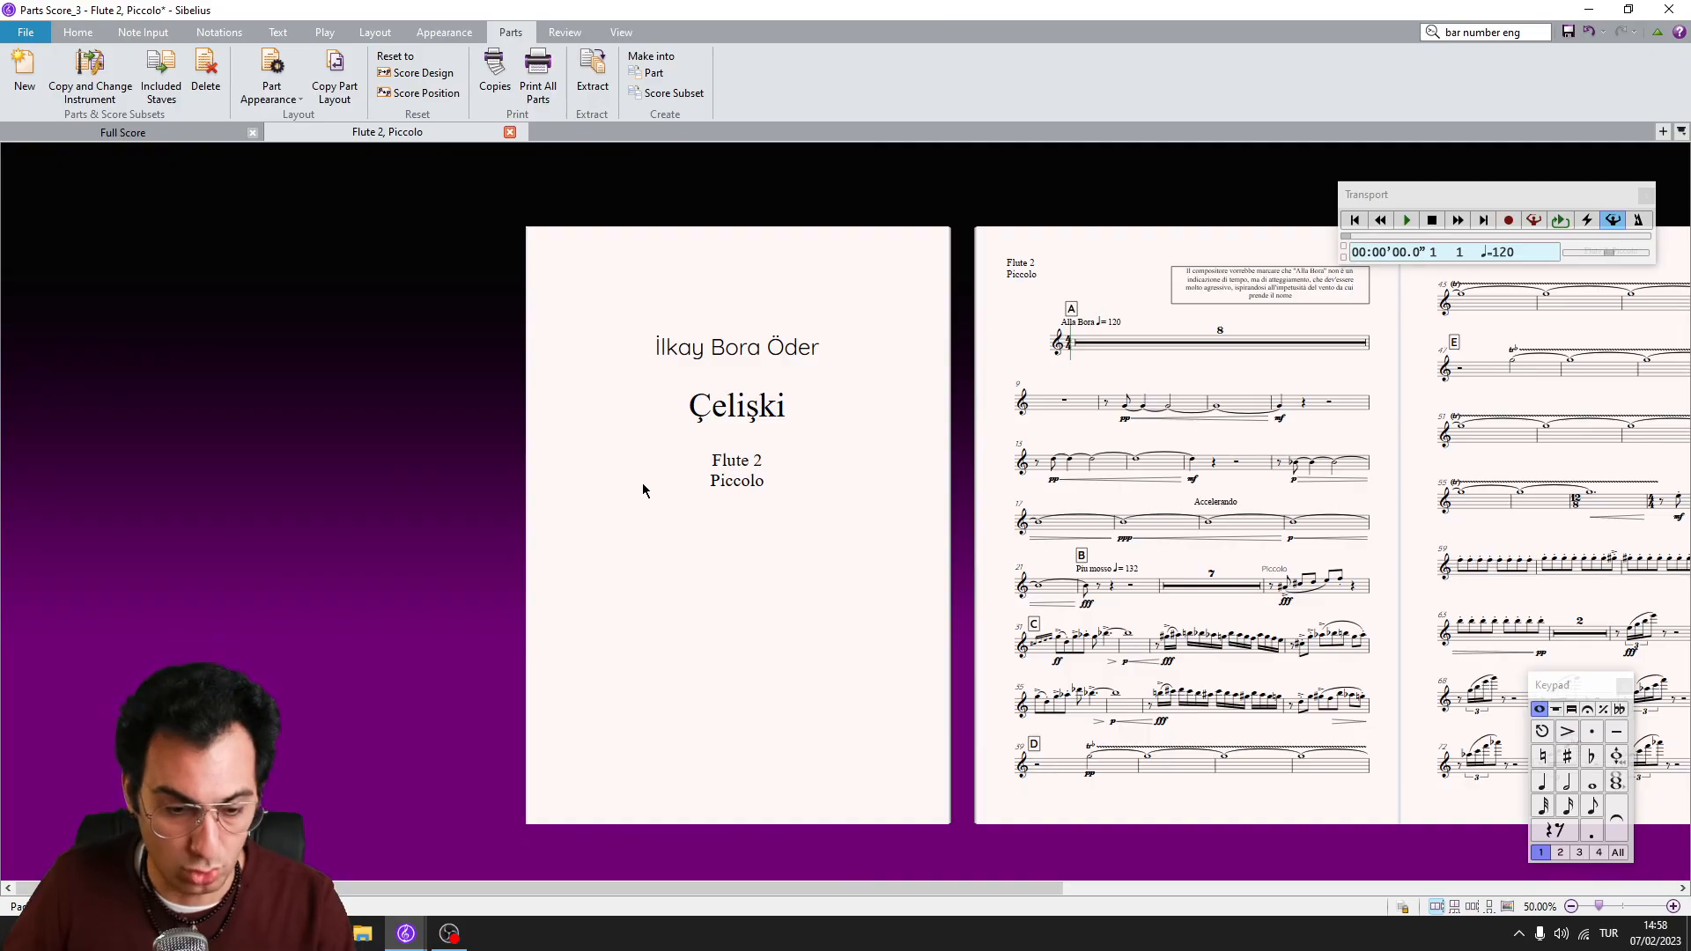
pyautogui.click(456, 32)
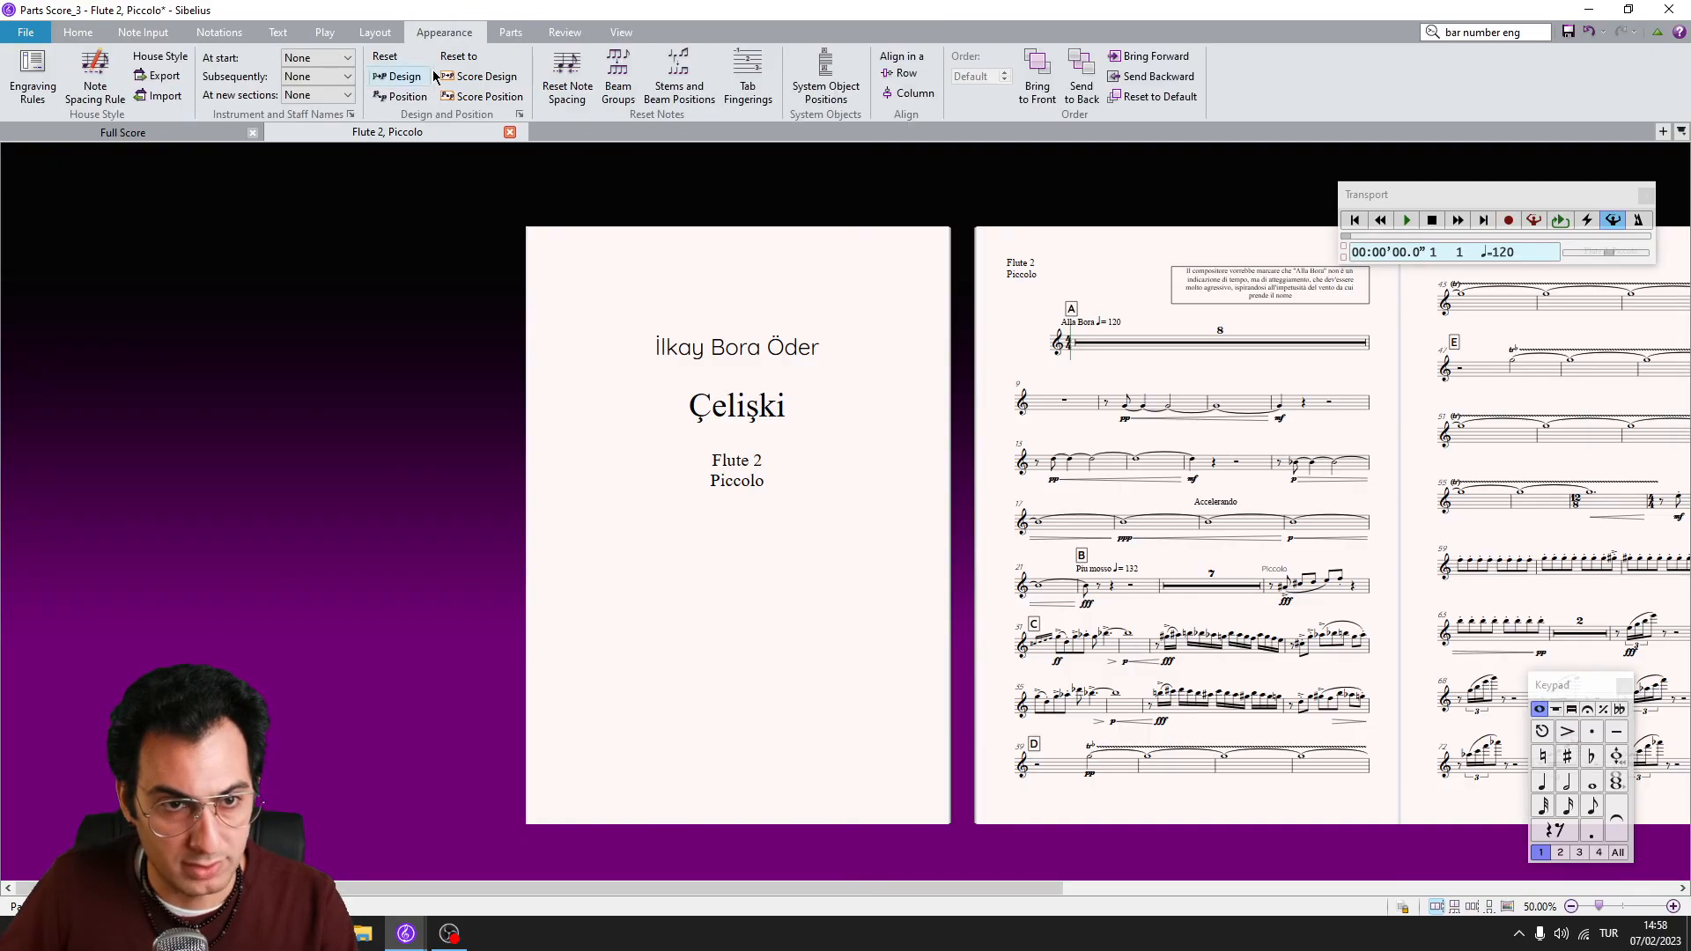
pyautogui.click(32, 84)
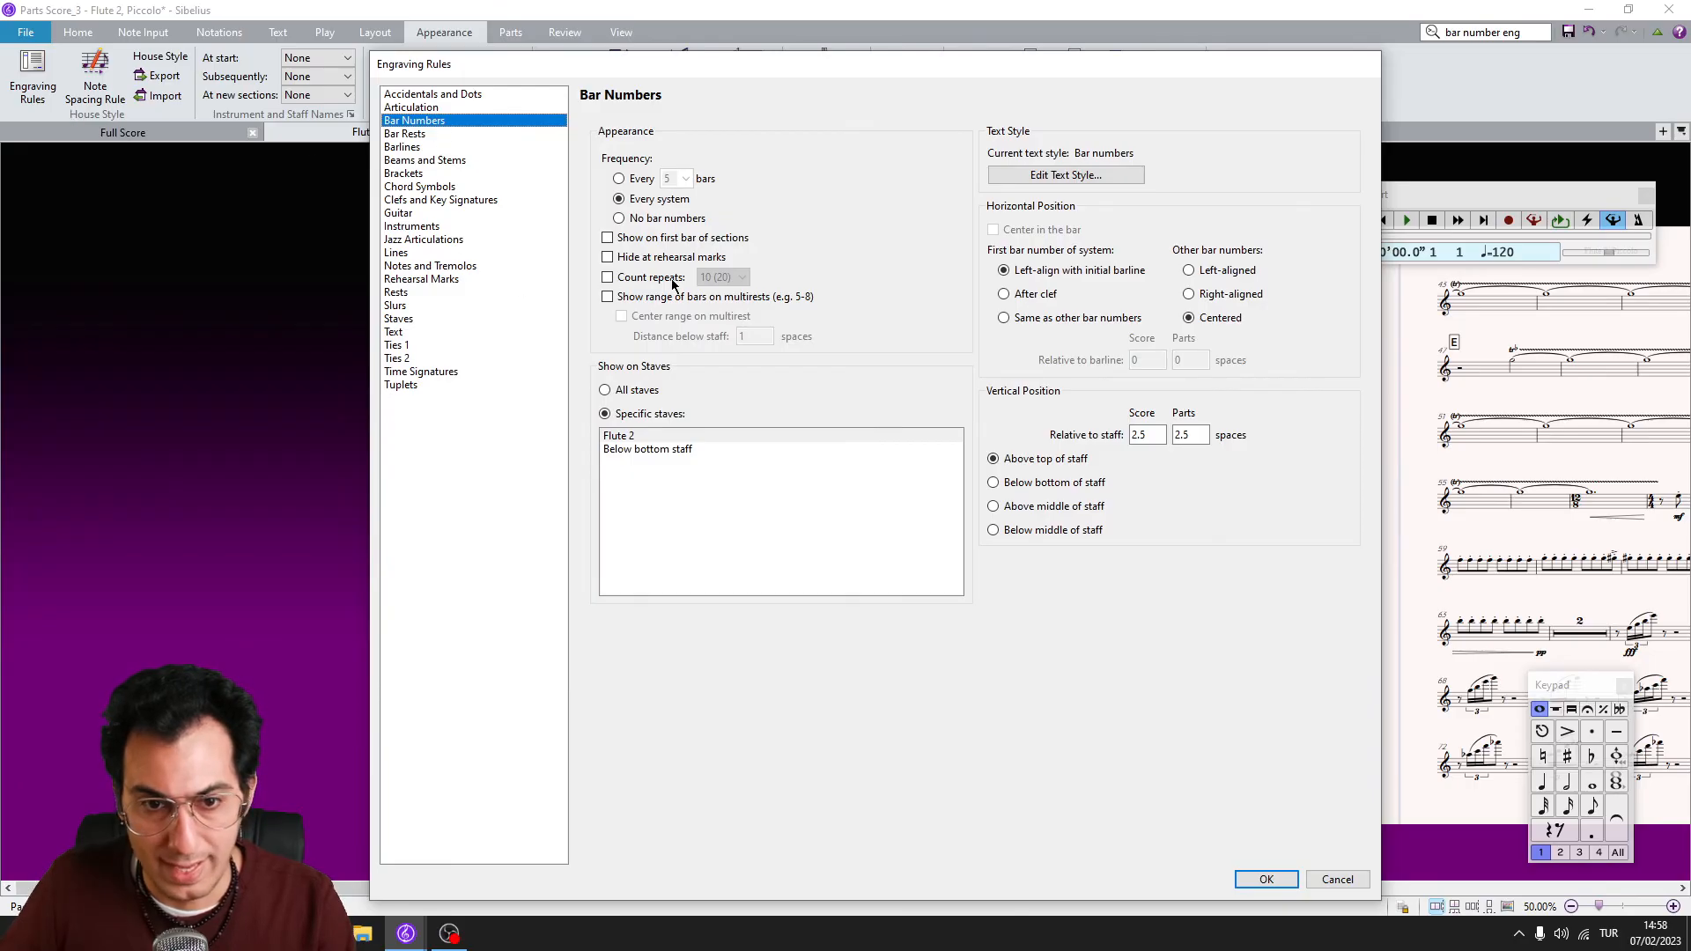
pyautogui.click(615, 299)
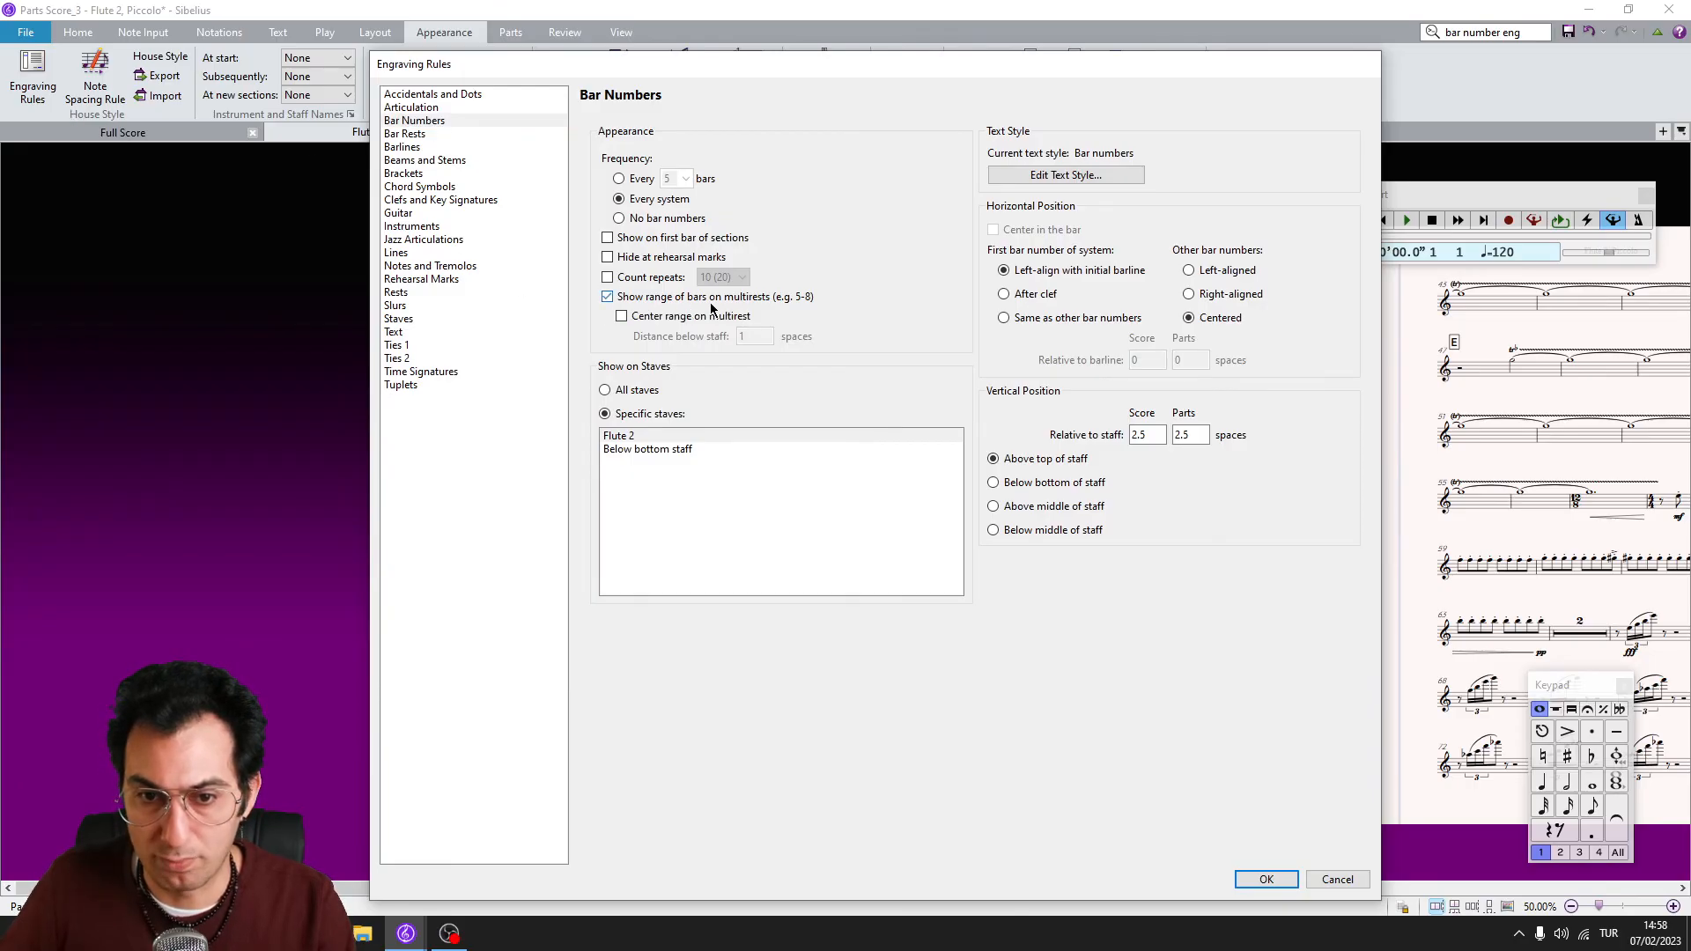
pyautogui.click(623, 319)
pyautogui.click(621, 316)
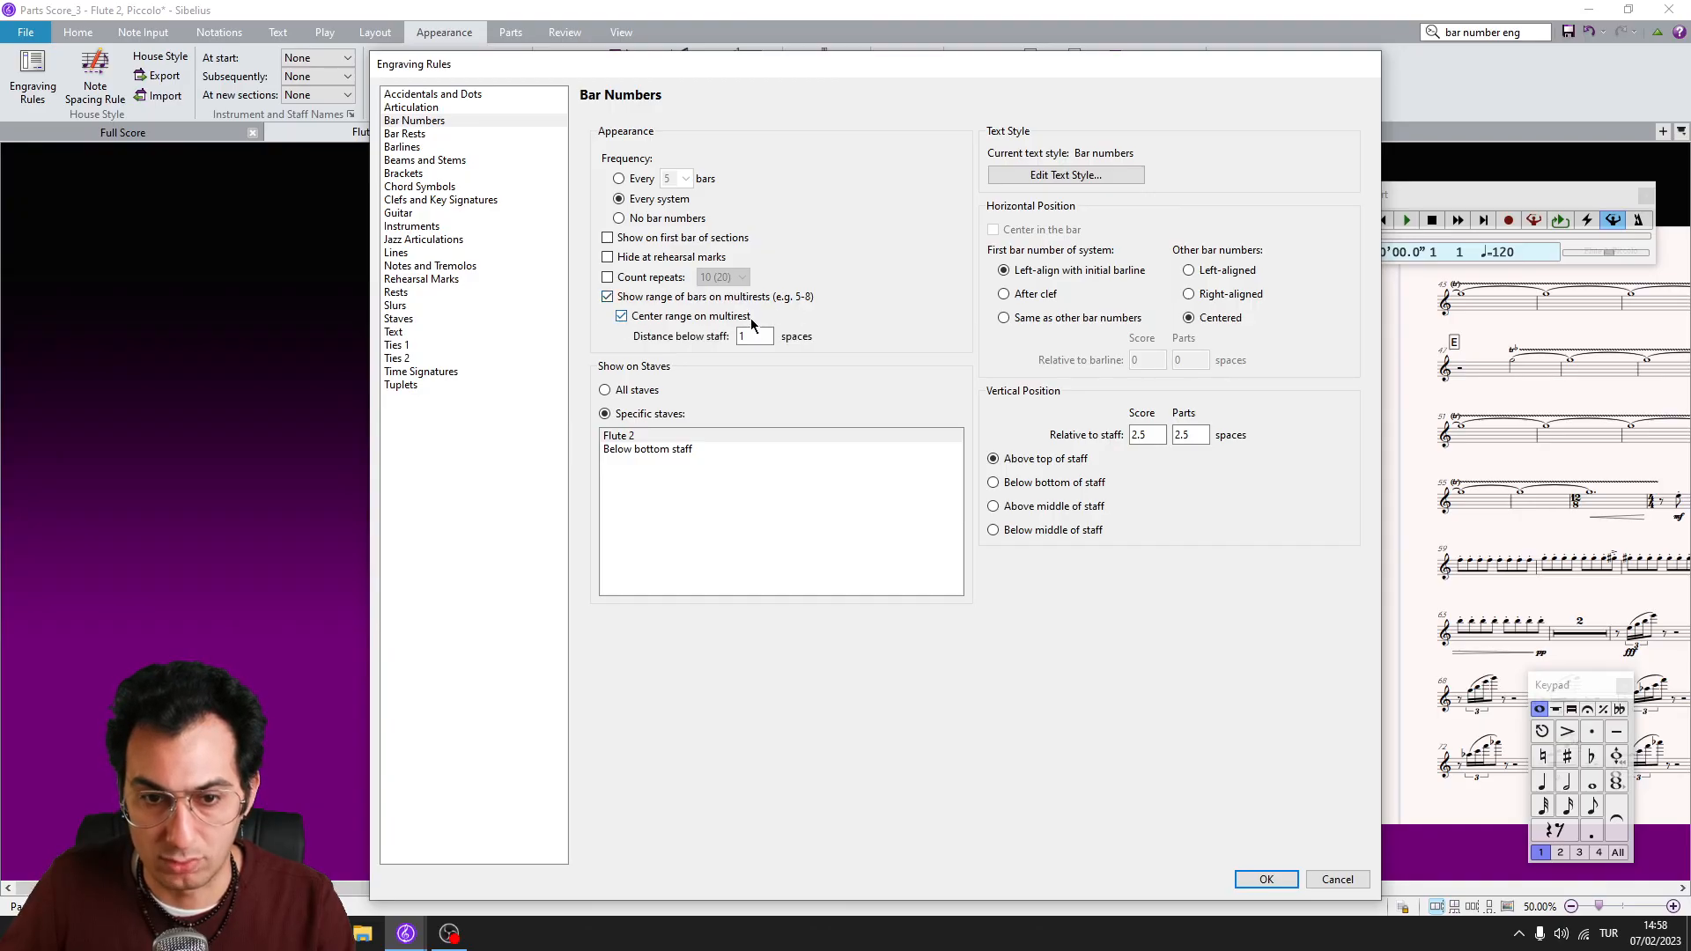
pyautogui.click(1264, 879)
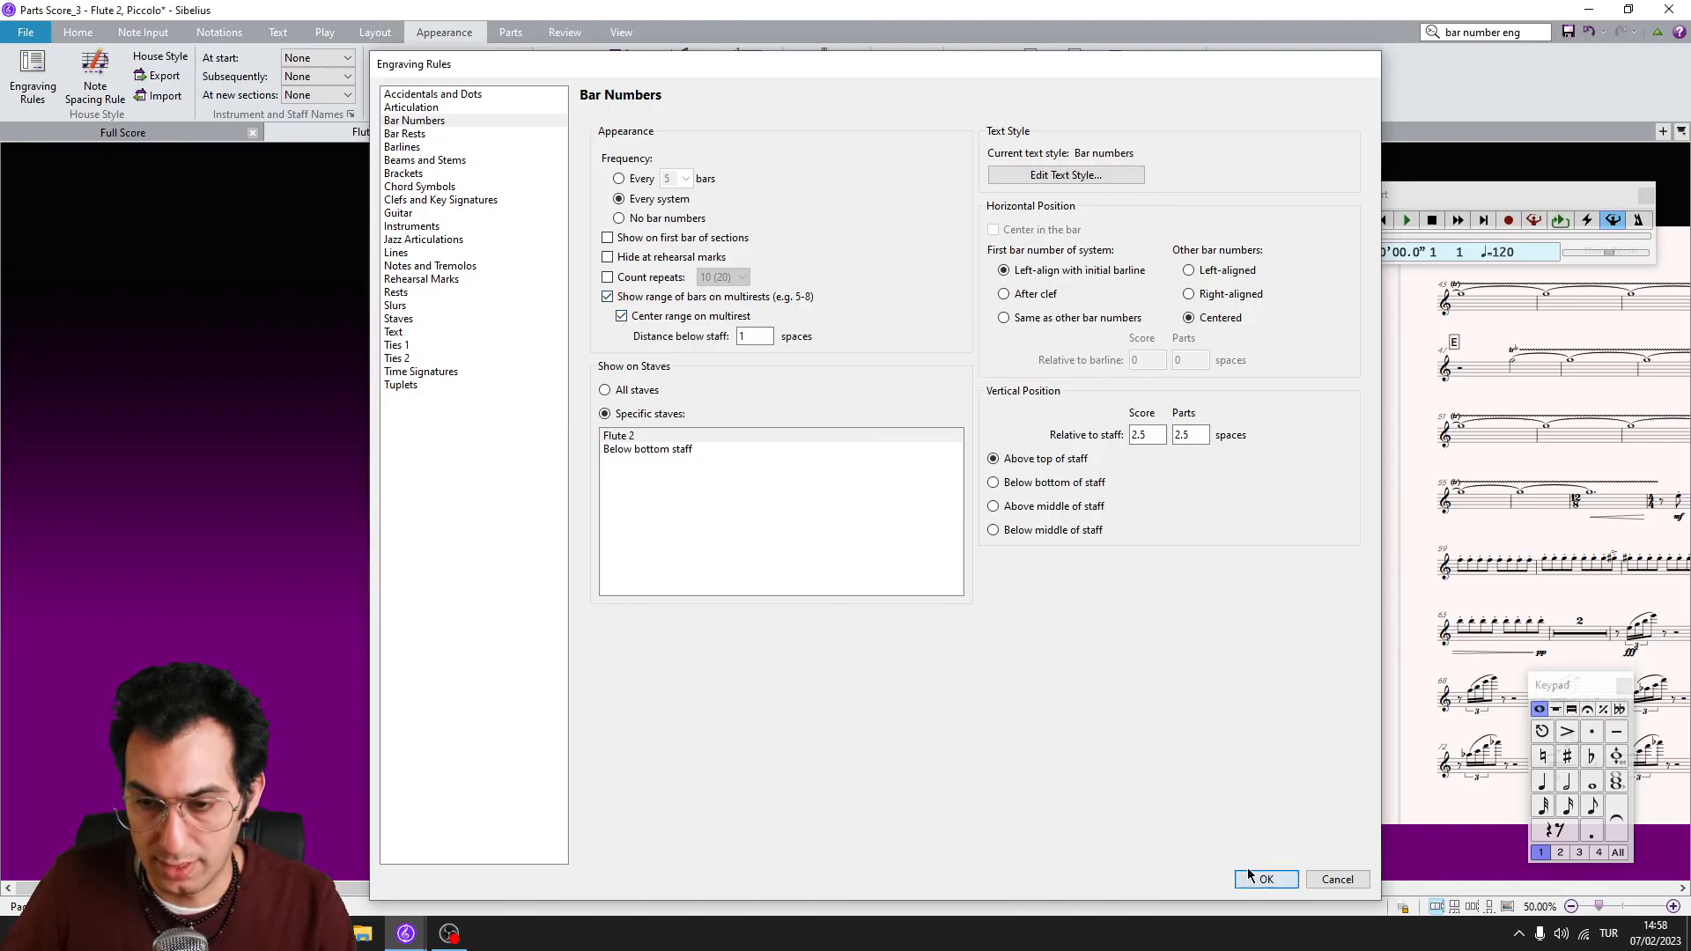
# Copy the part layout from Flute 2, Piccolo to the woodwind parts from Flute 1 through Bassoon 2
pyautogui.scroll(4, 1114, 368)
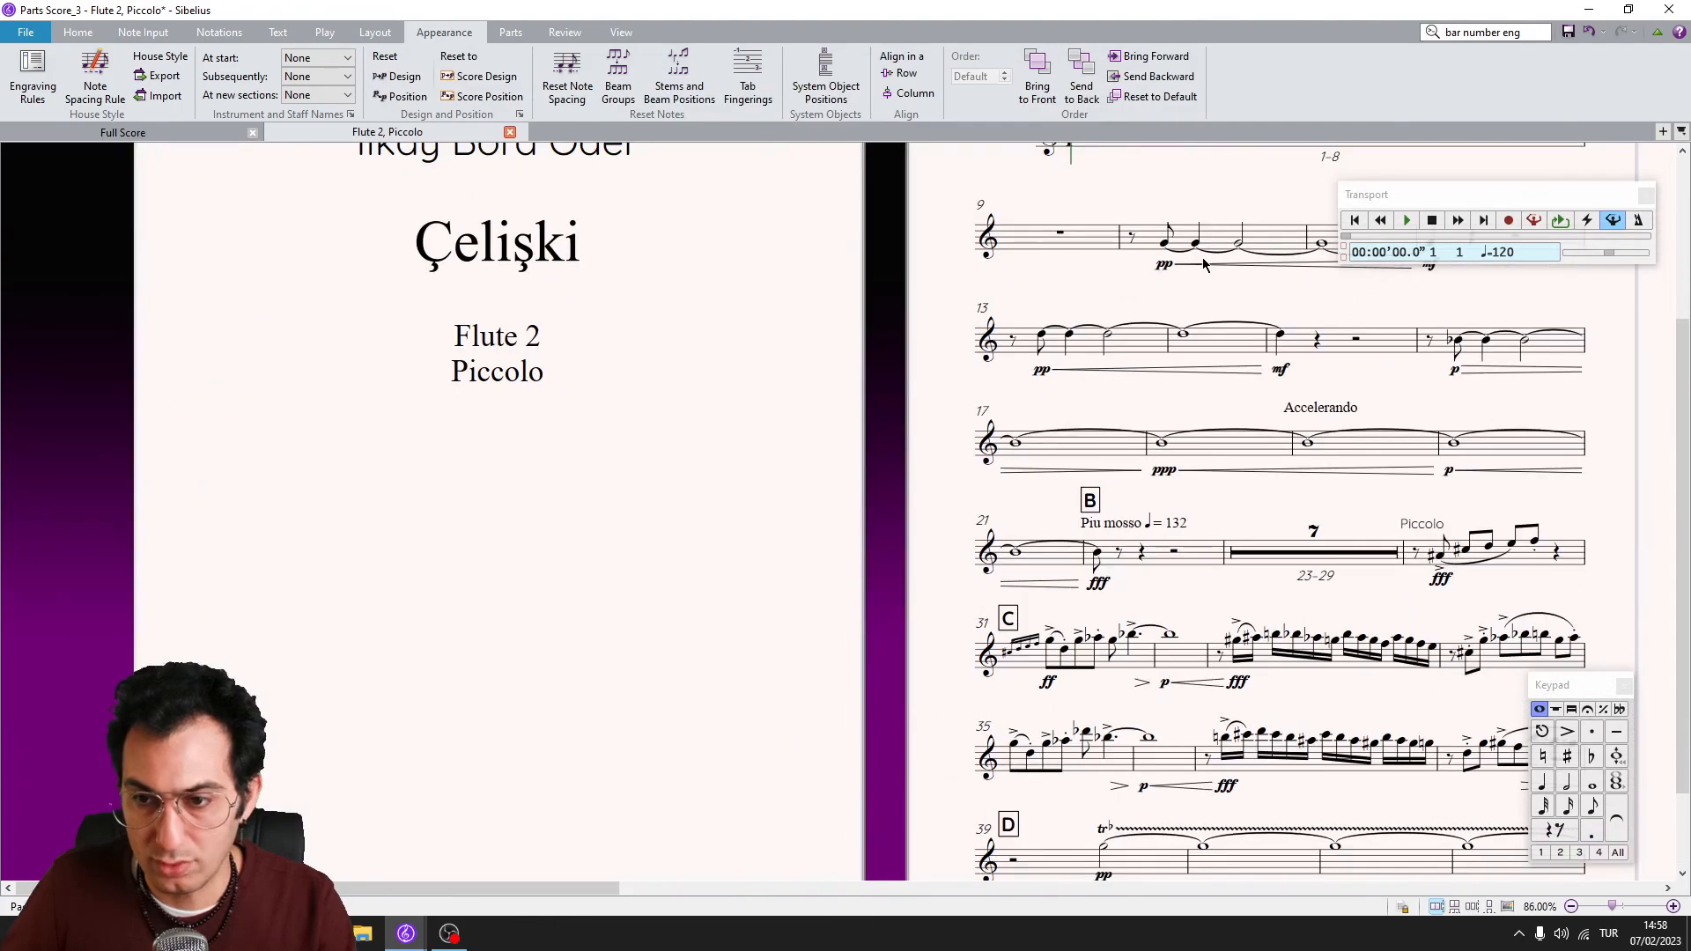
pyautogui.moveTo(1231, 202); pyautogui.dragTo(995, 381)
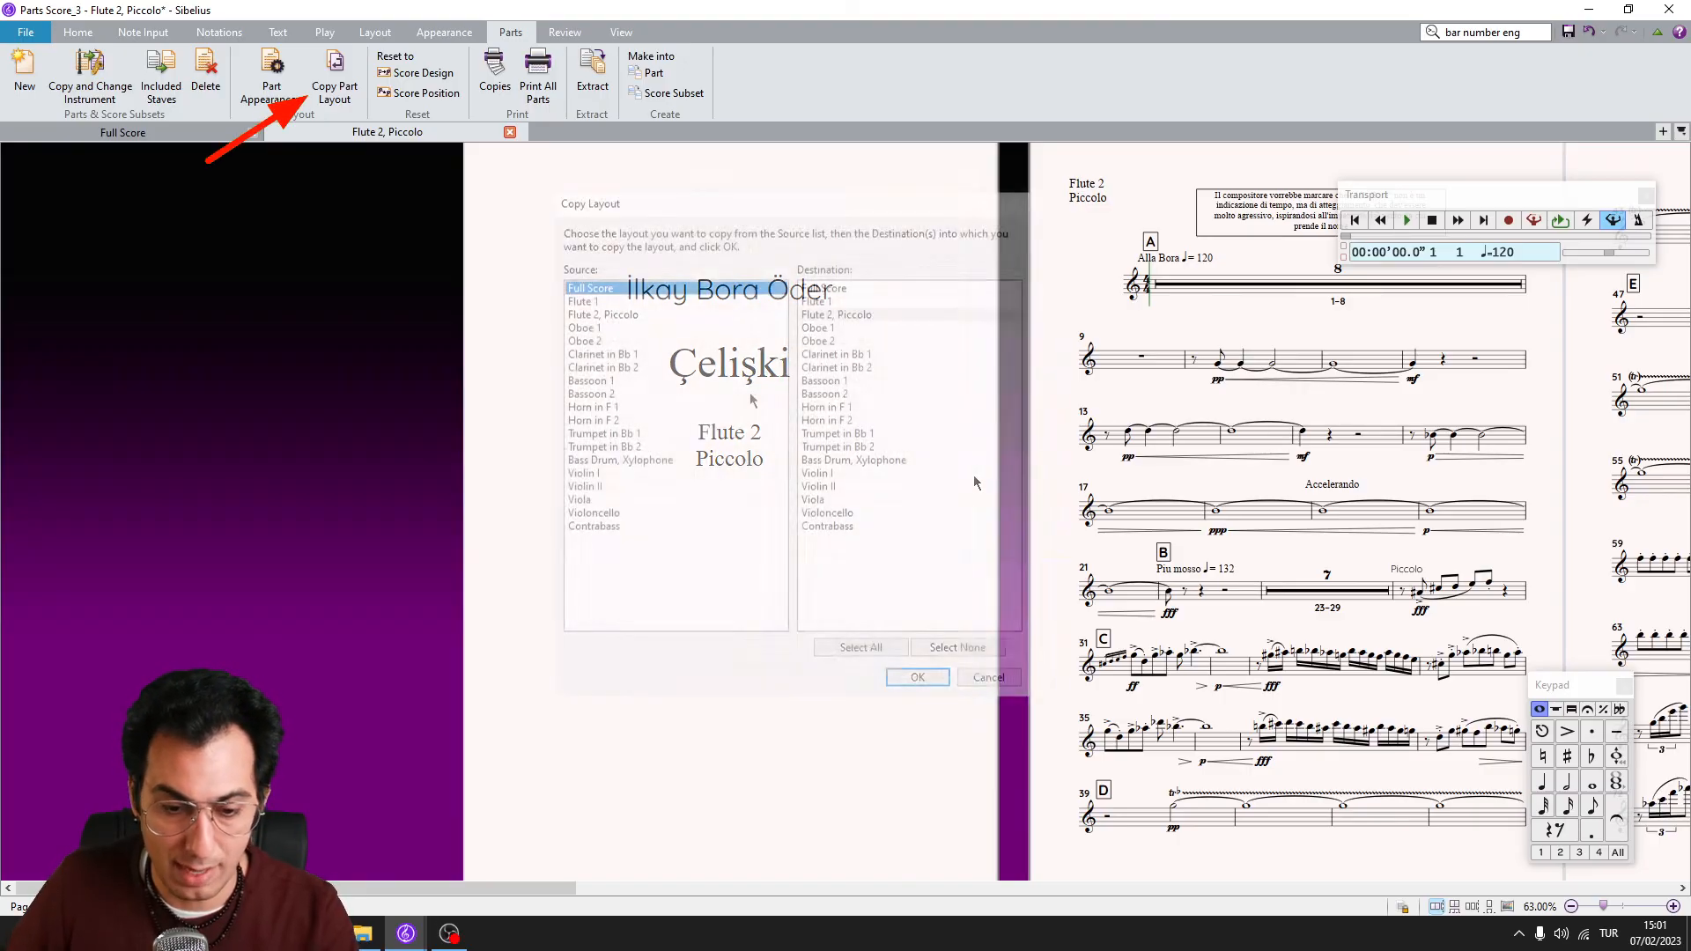
pyautogui.click(678, 315)
pyautogui.moveTo(841, 301); pyautogui.dragTo(836, 396)
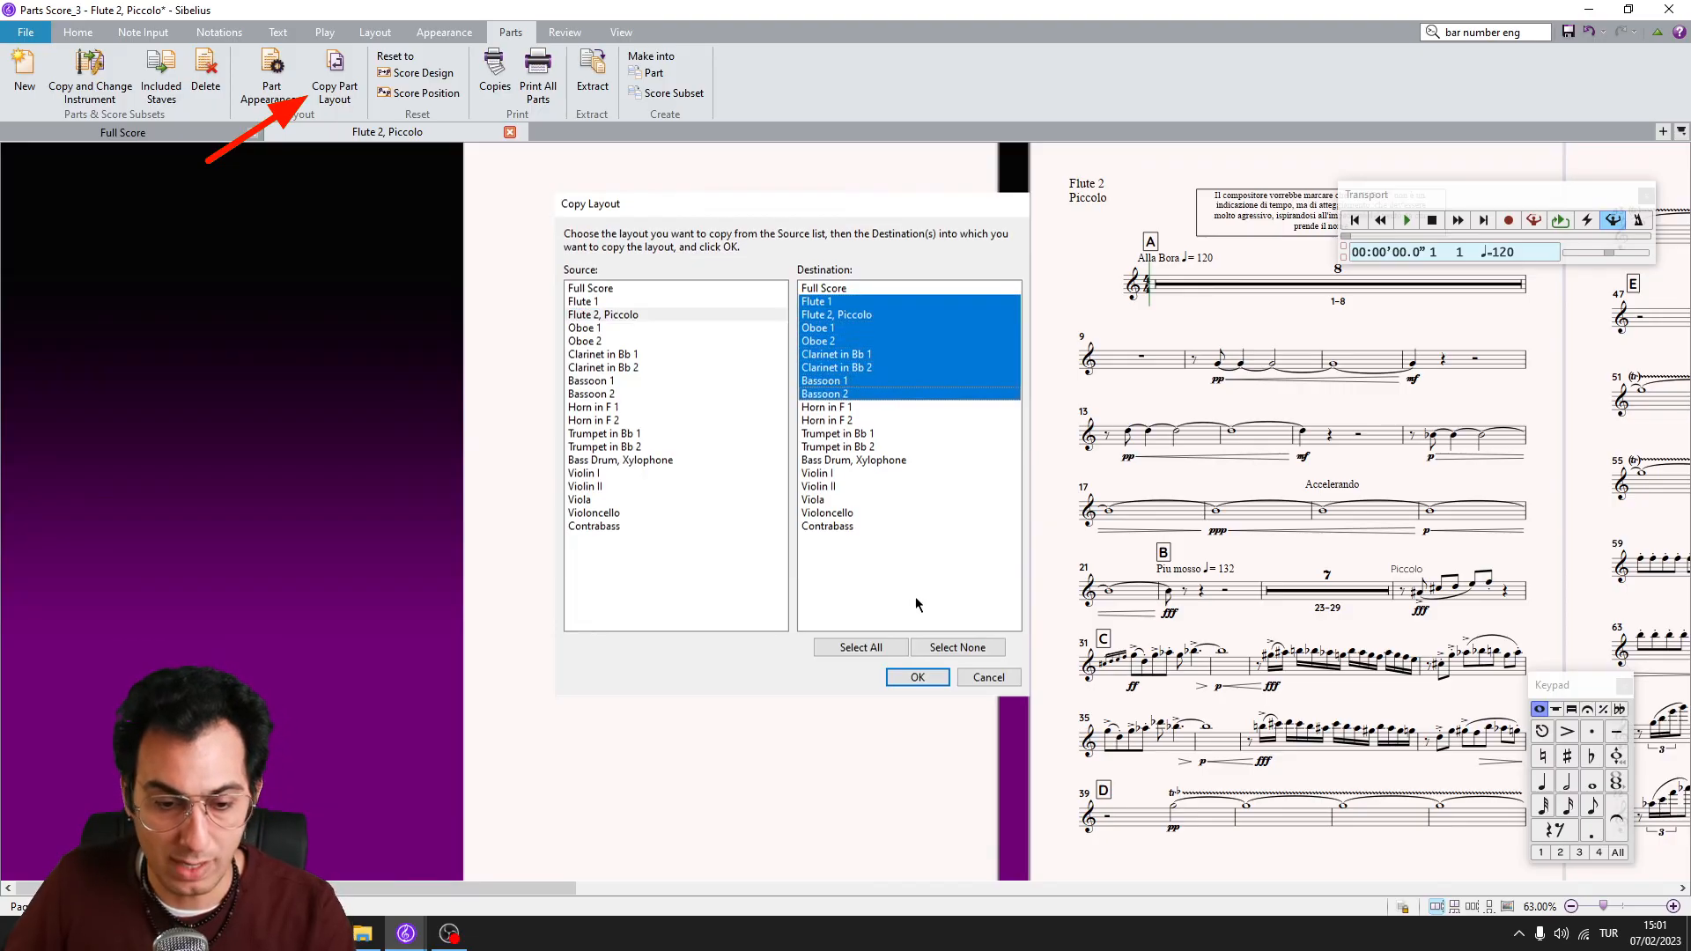
pyautogui.click(916, 678)
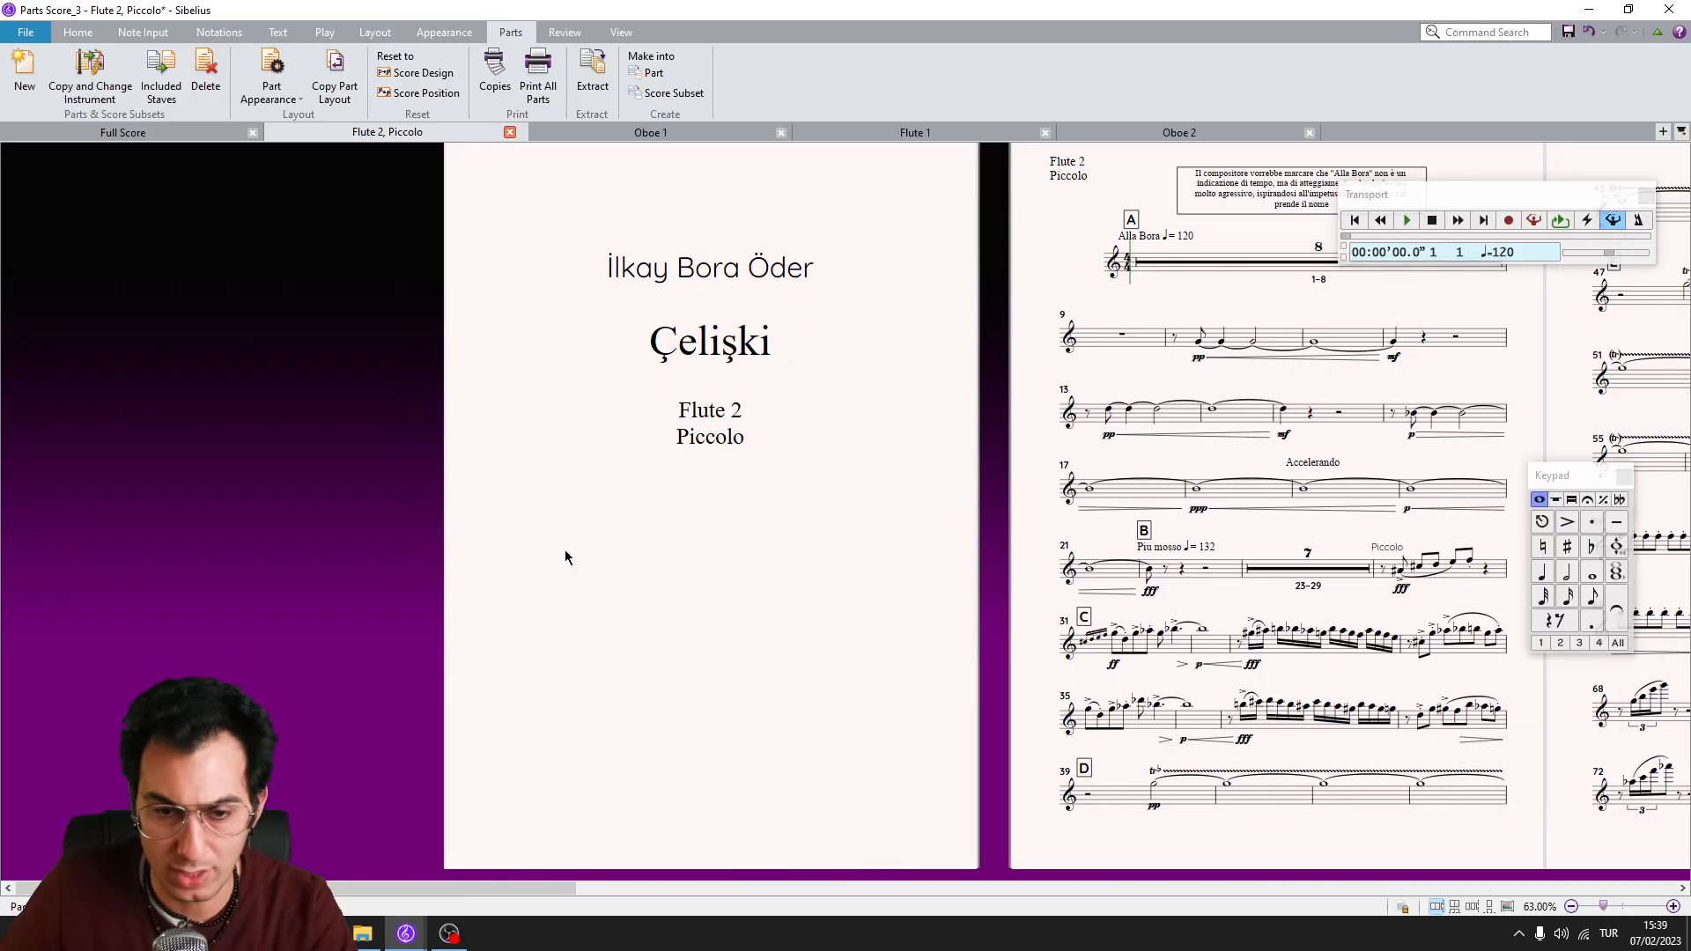
# In the Oboe 1 part, merge the systems starting at bars 84 and 88 into a single system
pyautogui.click(655, 134)
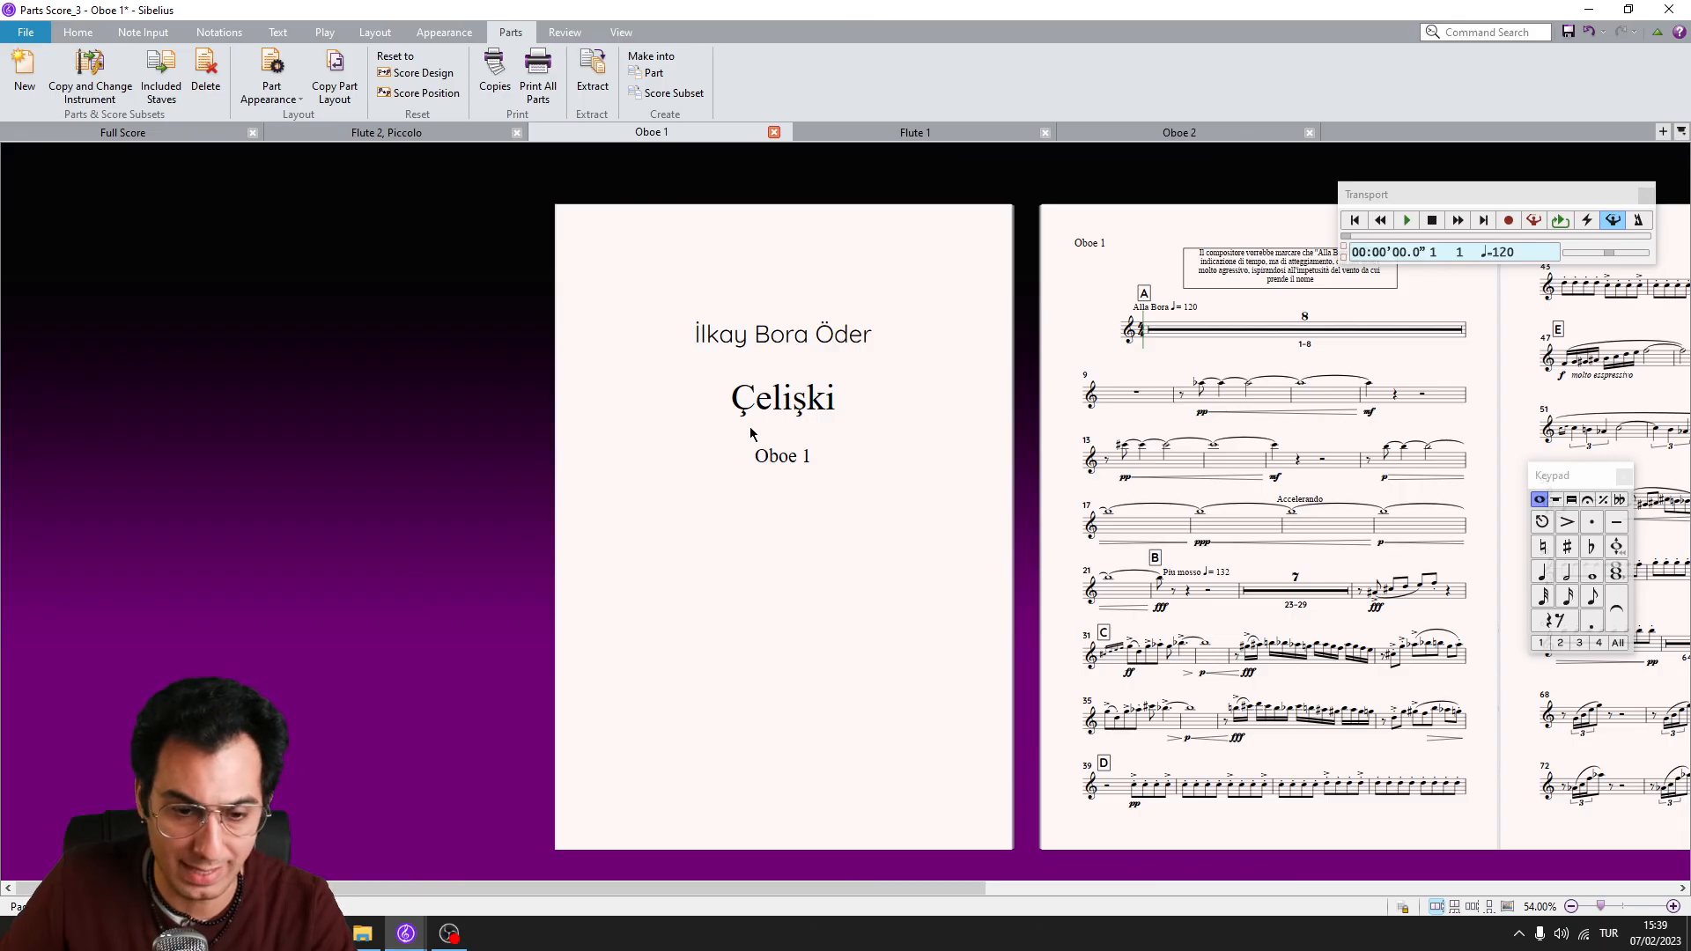
pyautogui.hscroll(5, 818, 500)
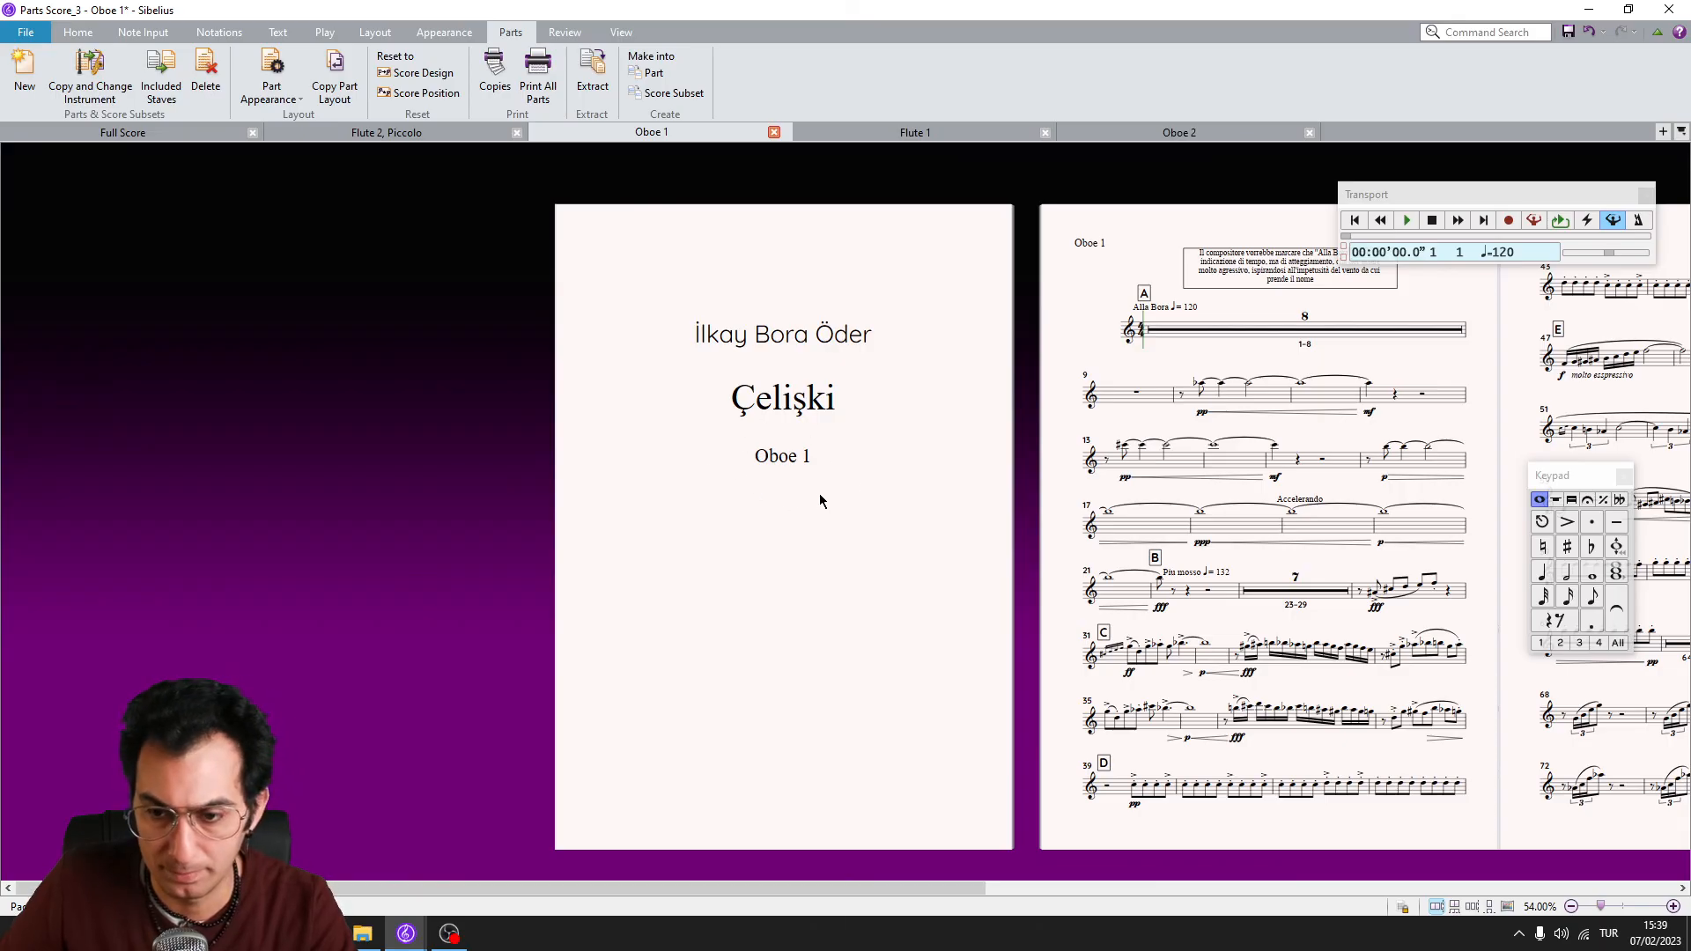
pyautogui.hscroll(4, 818, 500)
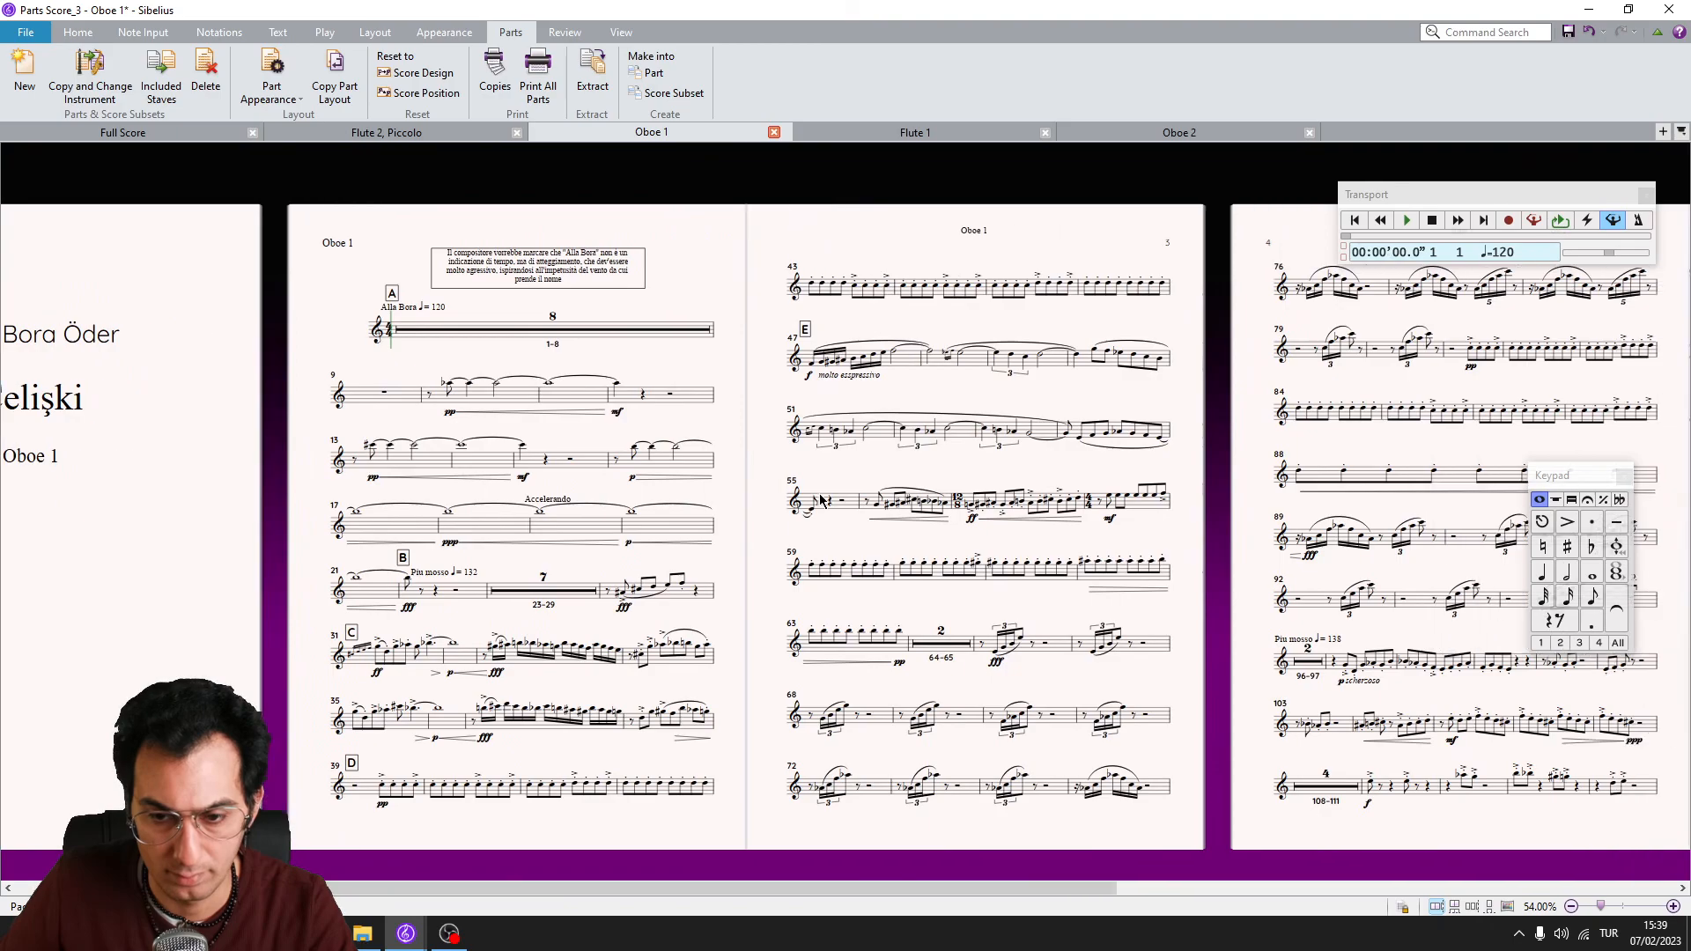
pyautogui.hscroll(5, 819, 500)
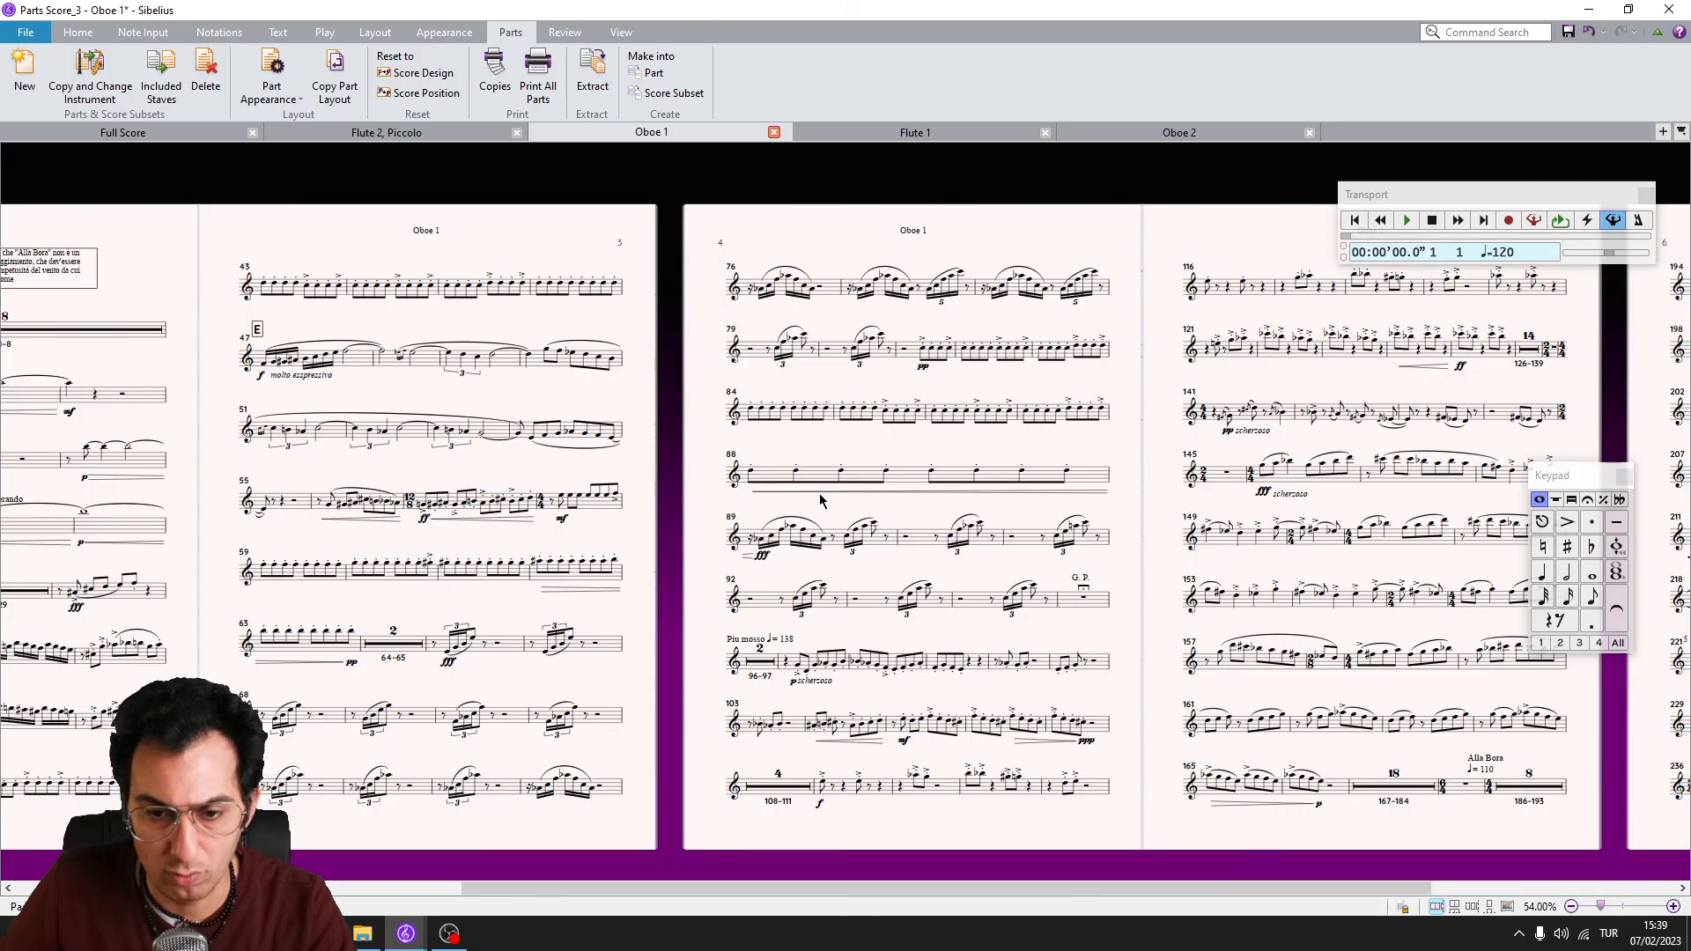
pyautogui.doubleClick(911, 482)
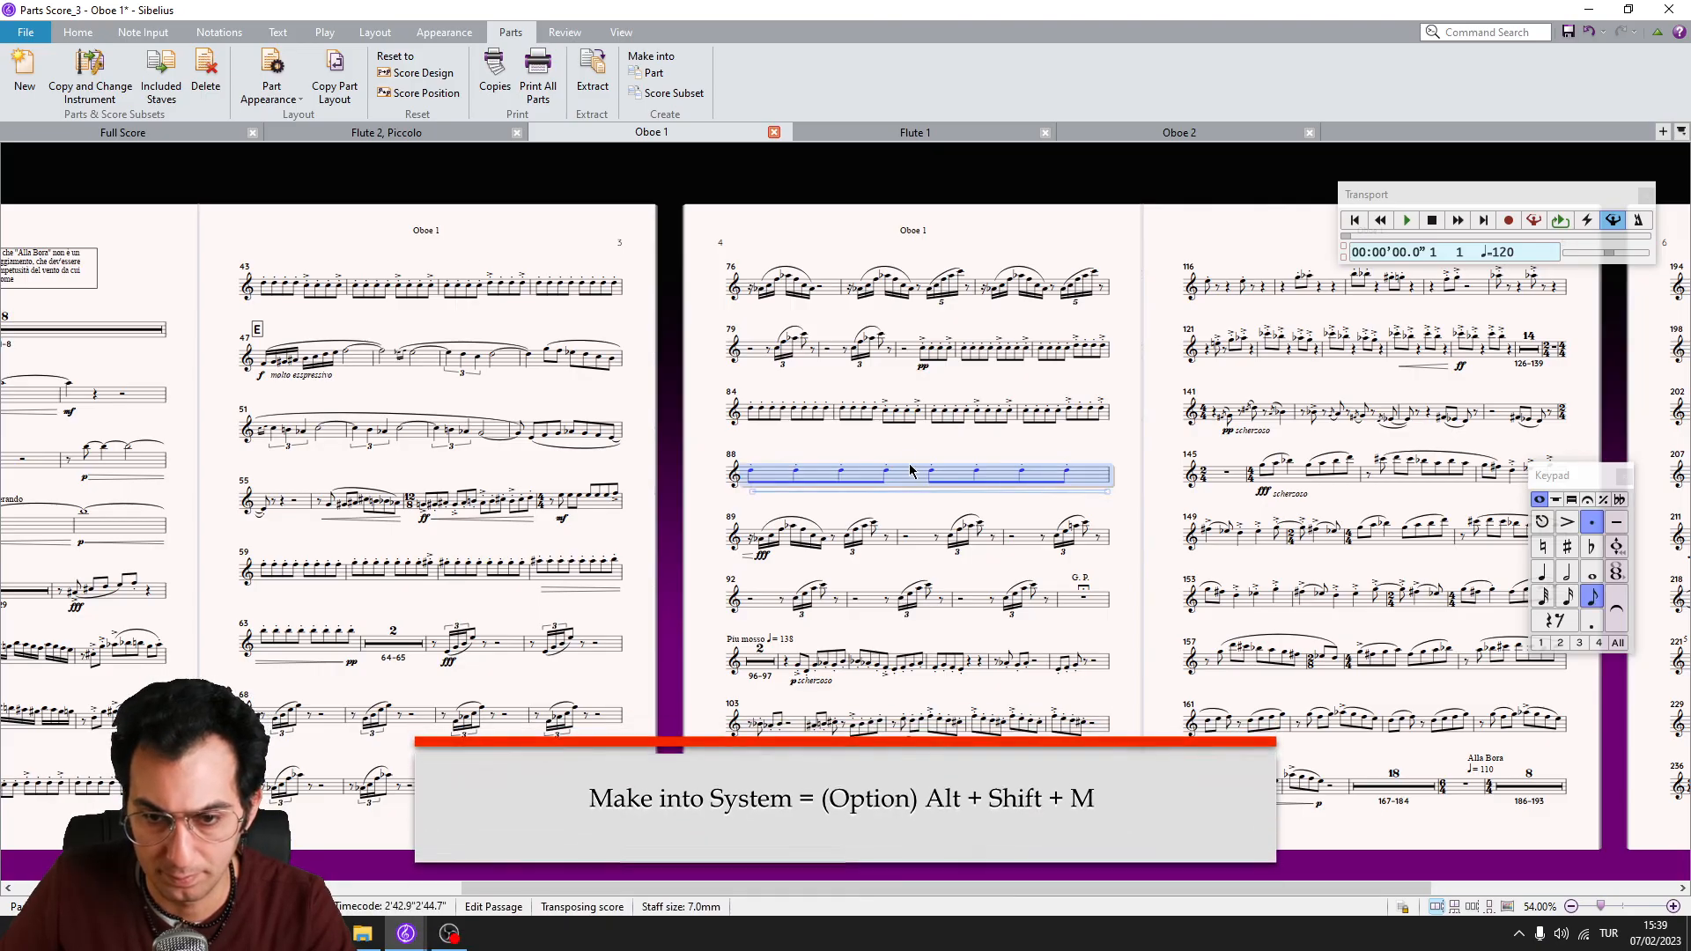
pyautogui.keyDown('shift'); pyautogui.click(754, 415); pyautogui.keyUp('shift')
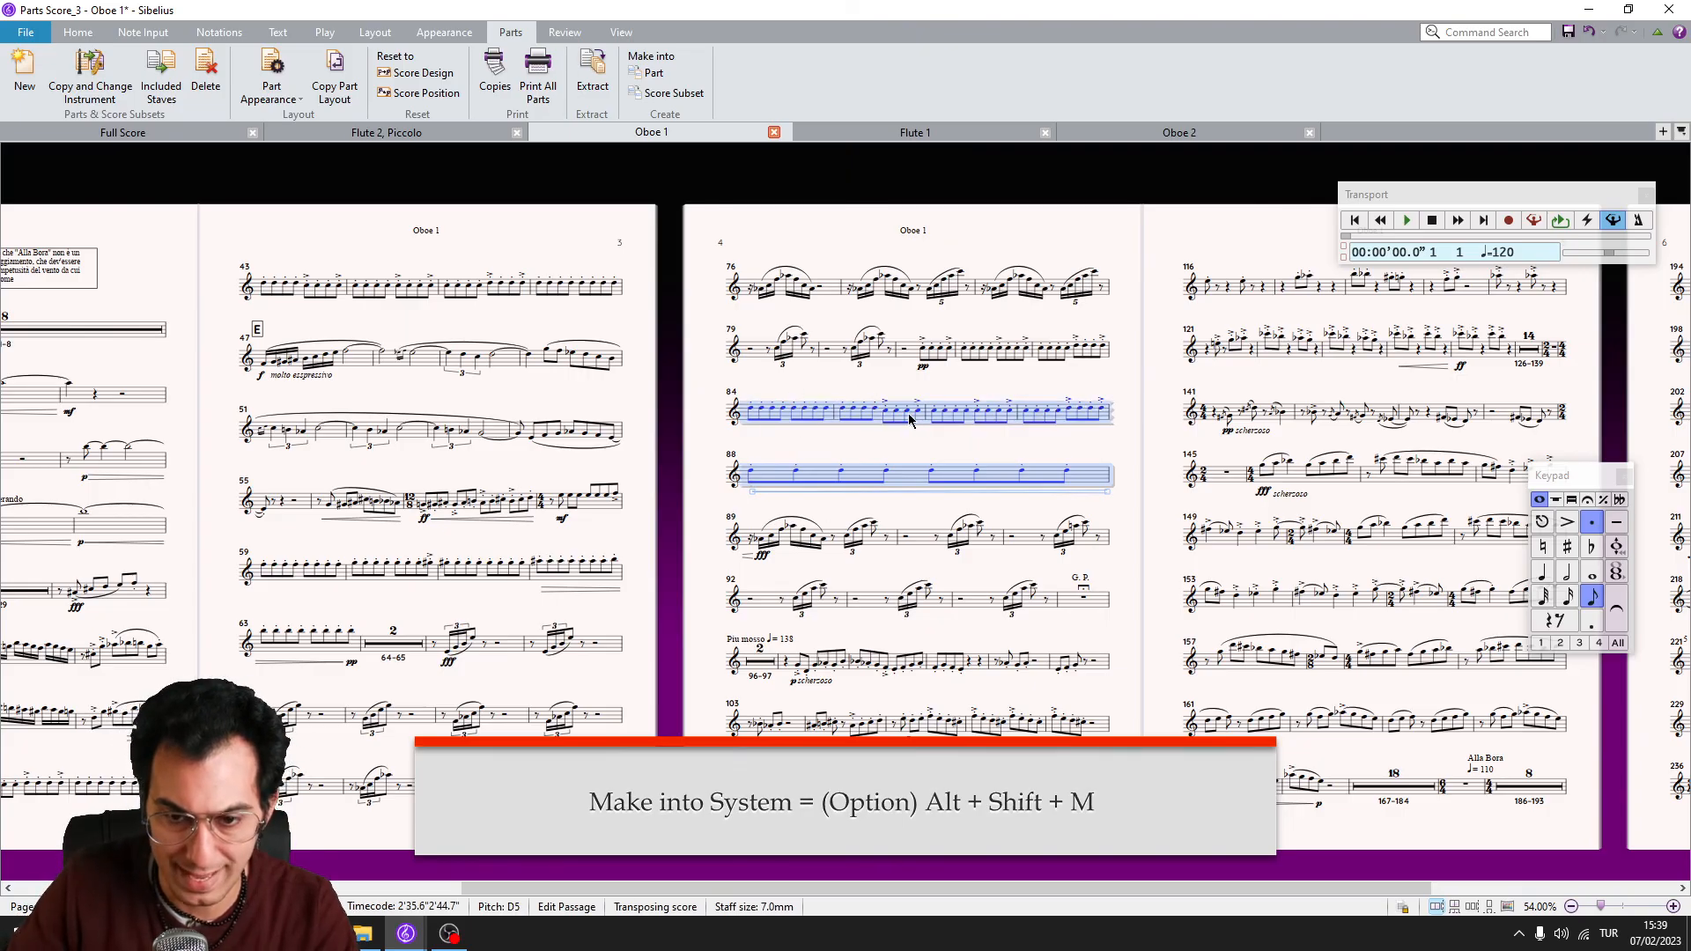
pyautogui.hotkey('alt', 'shift', 'm')
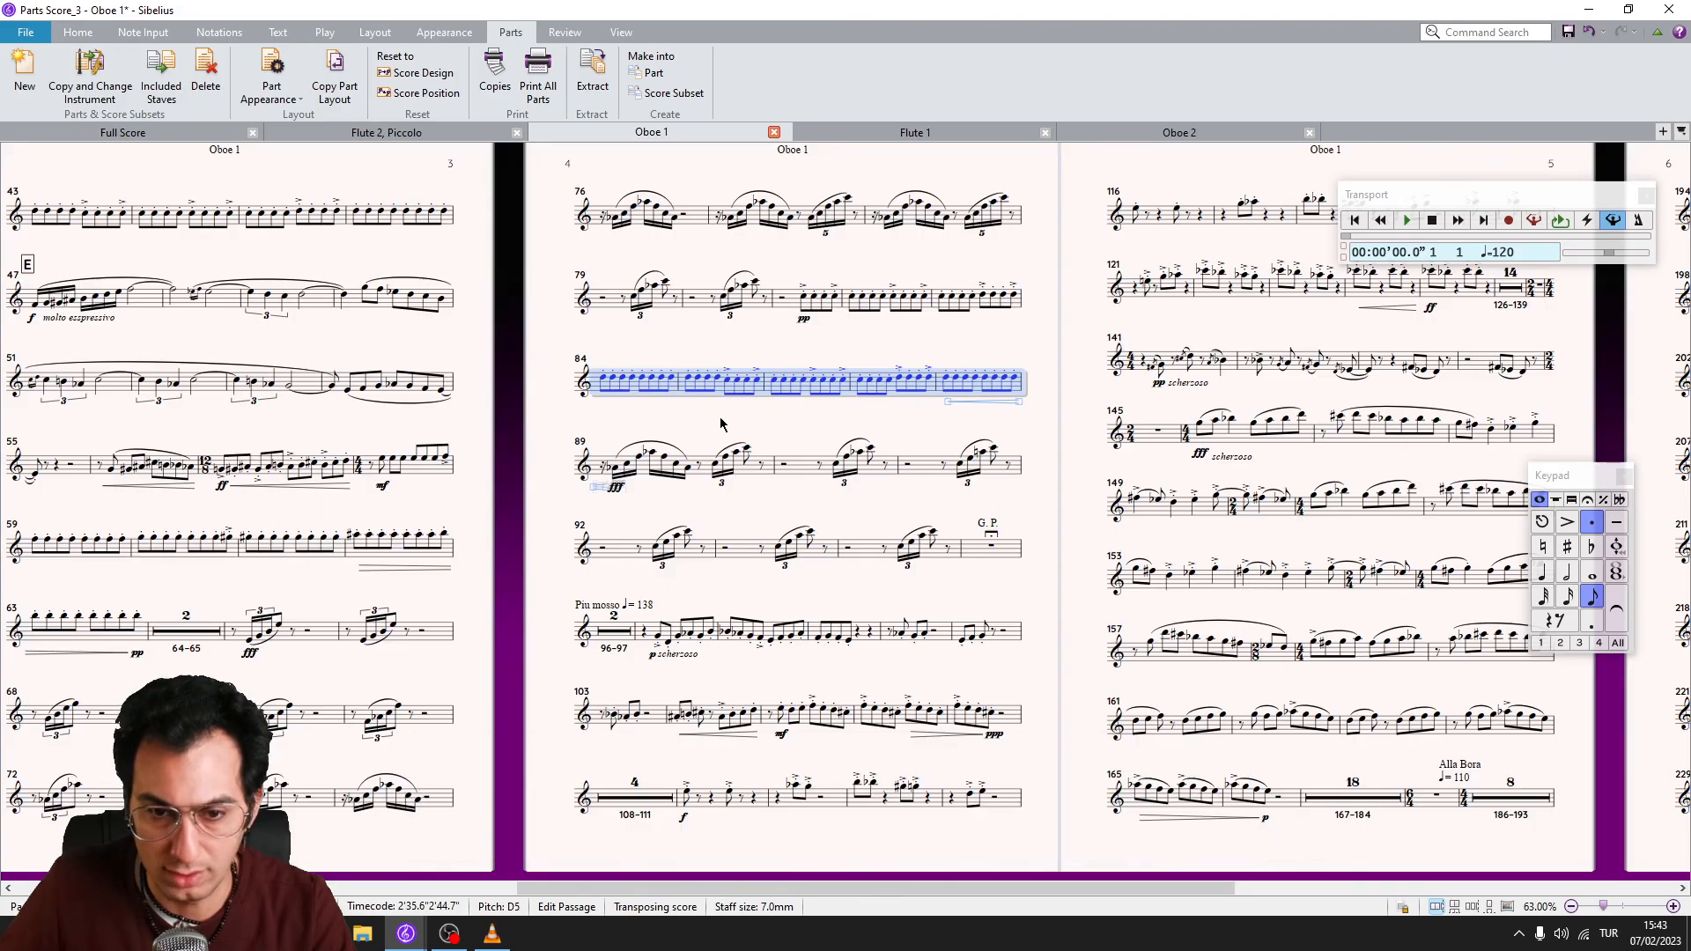
pyautogui.press('Escape')
# Add a system break in the Oboe 1 part just before the multirest covering bars 126–139
pyautogui.hscroll(5, 724, 423)
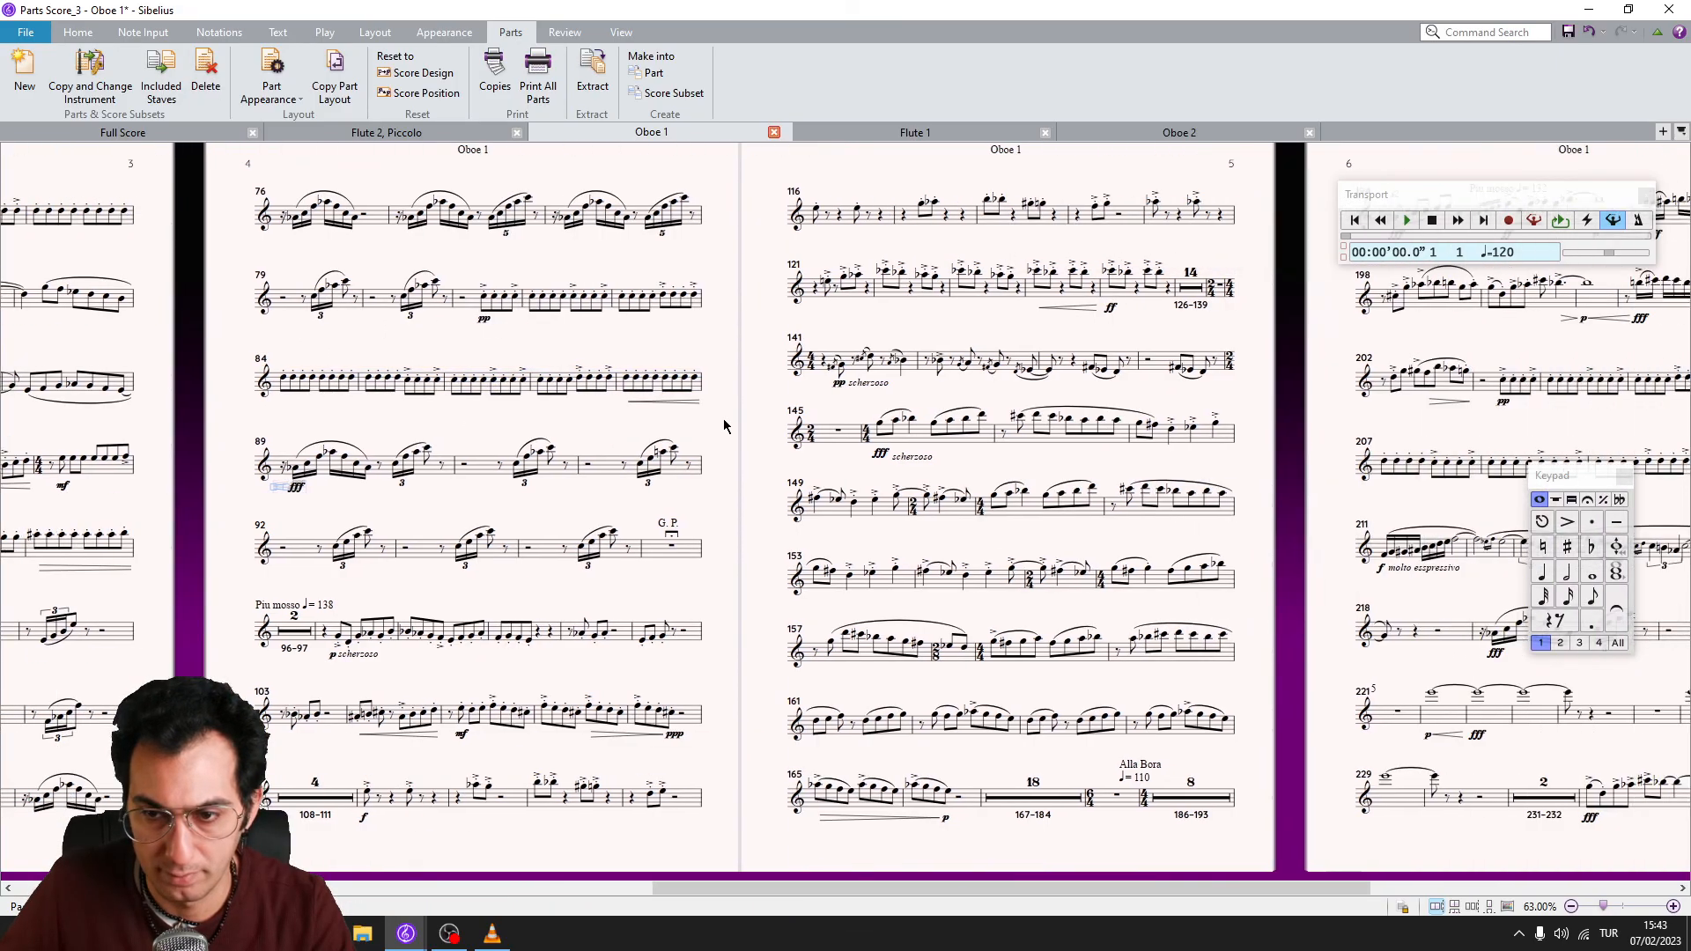
pyautogui.click(1068, 288)
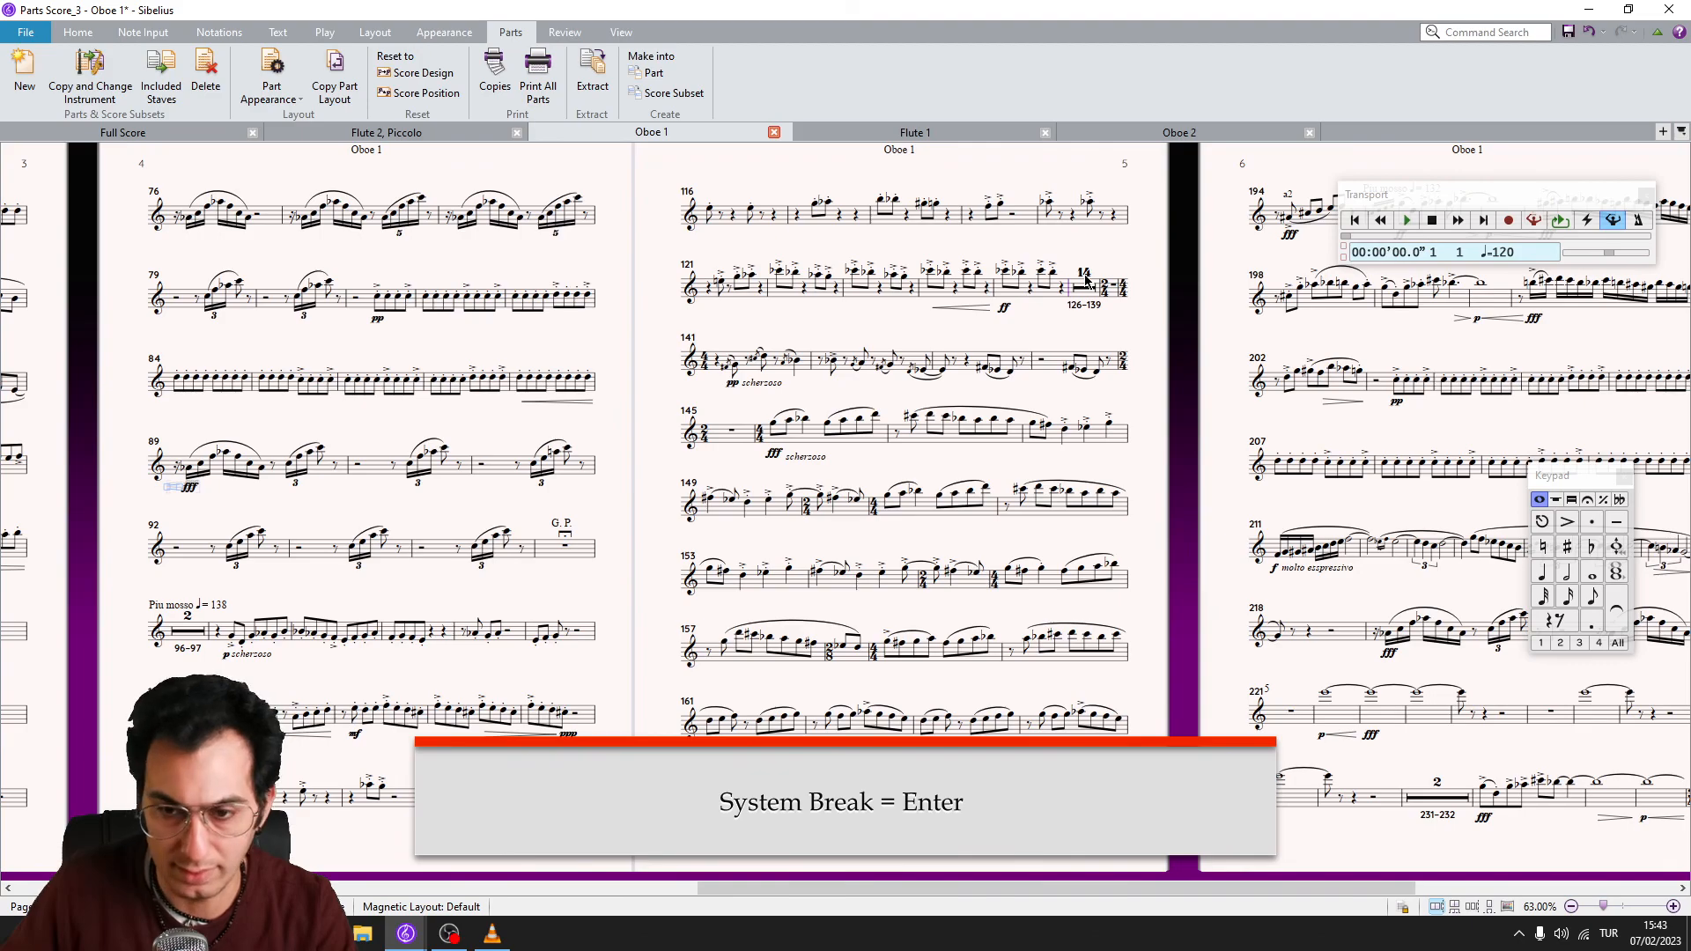
pyautogui.press('Return')
# Make the last Oboe 1 bars, from bar 194 to the end at bar 238, into a single page
pyautogui.hscroll(3, 973, 359)
pyautogui.hscroll(5, 975, 356)
pyautogui.moveTo(1274, 327); pyautogui.dragTo(973, 314)
pyautogui.scroll(-1, 973, 315)
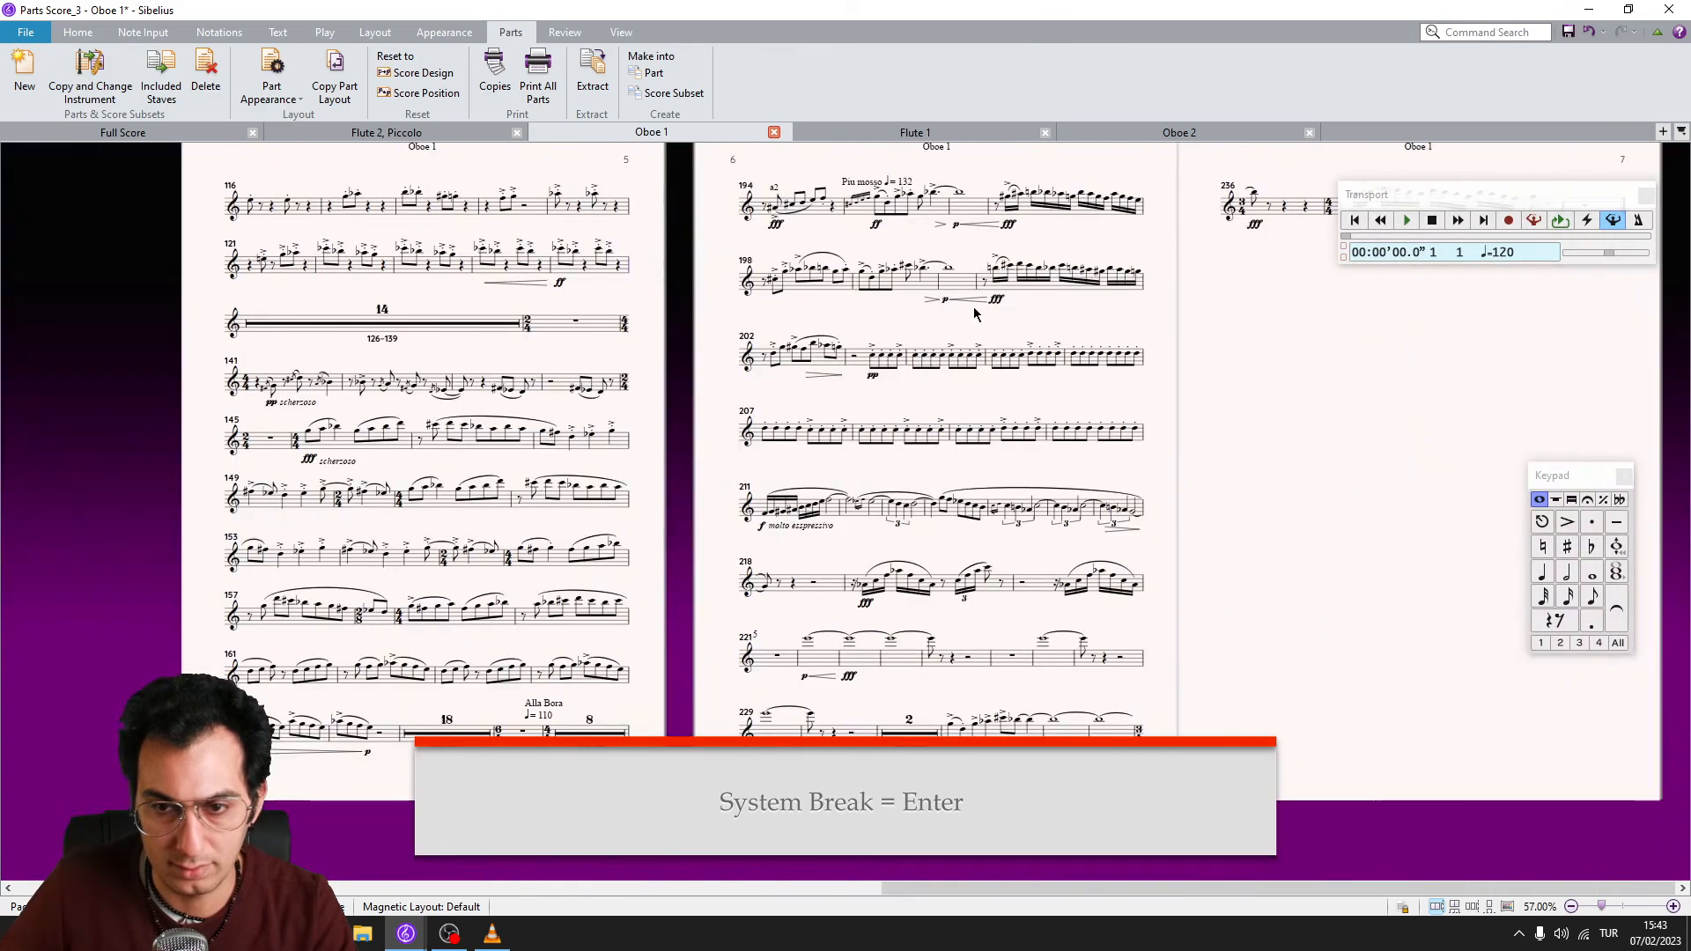
pyautogui.moveTo(1246, 317); pyautogui.dragTo(997, 340)
pyautogui.click(568, 230)
pyautogui.keyDown('shift'); pyautogui.click(1187, 226); pyautogui.keyUp('shift')
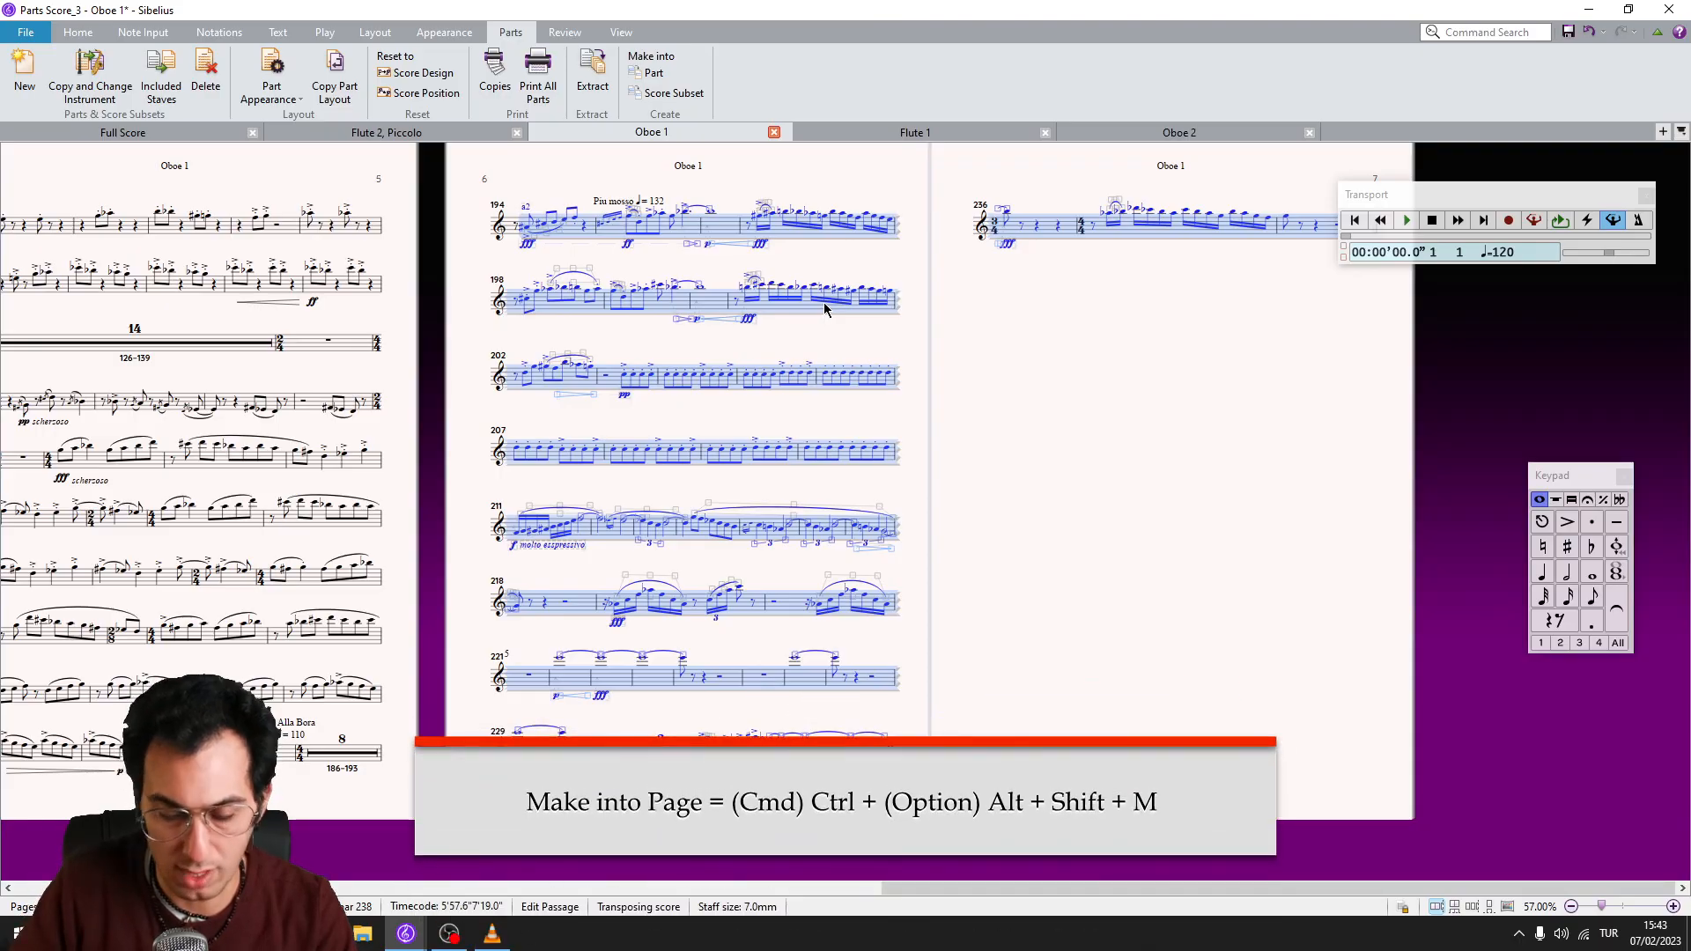
pyautogui.hotkey('ctrl', 'alt', 'shift', 'm')
pyautogui.moveTo(1192, 437); pyautogui.dragTo(688, 385)
pyautogui.click(1003, 482)
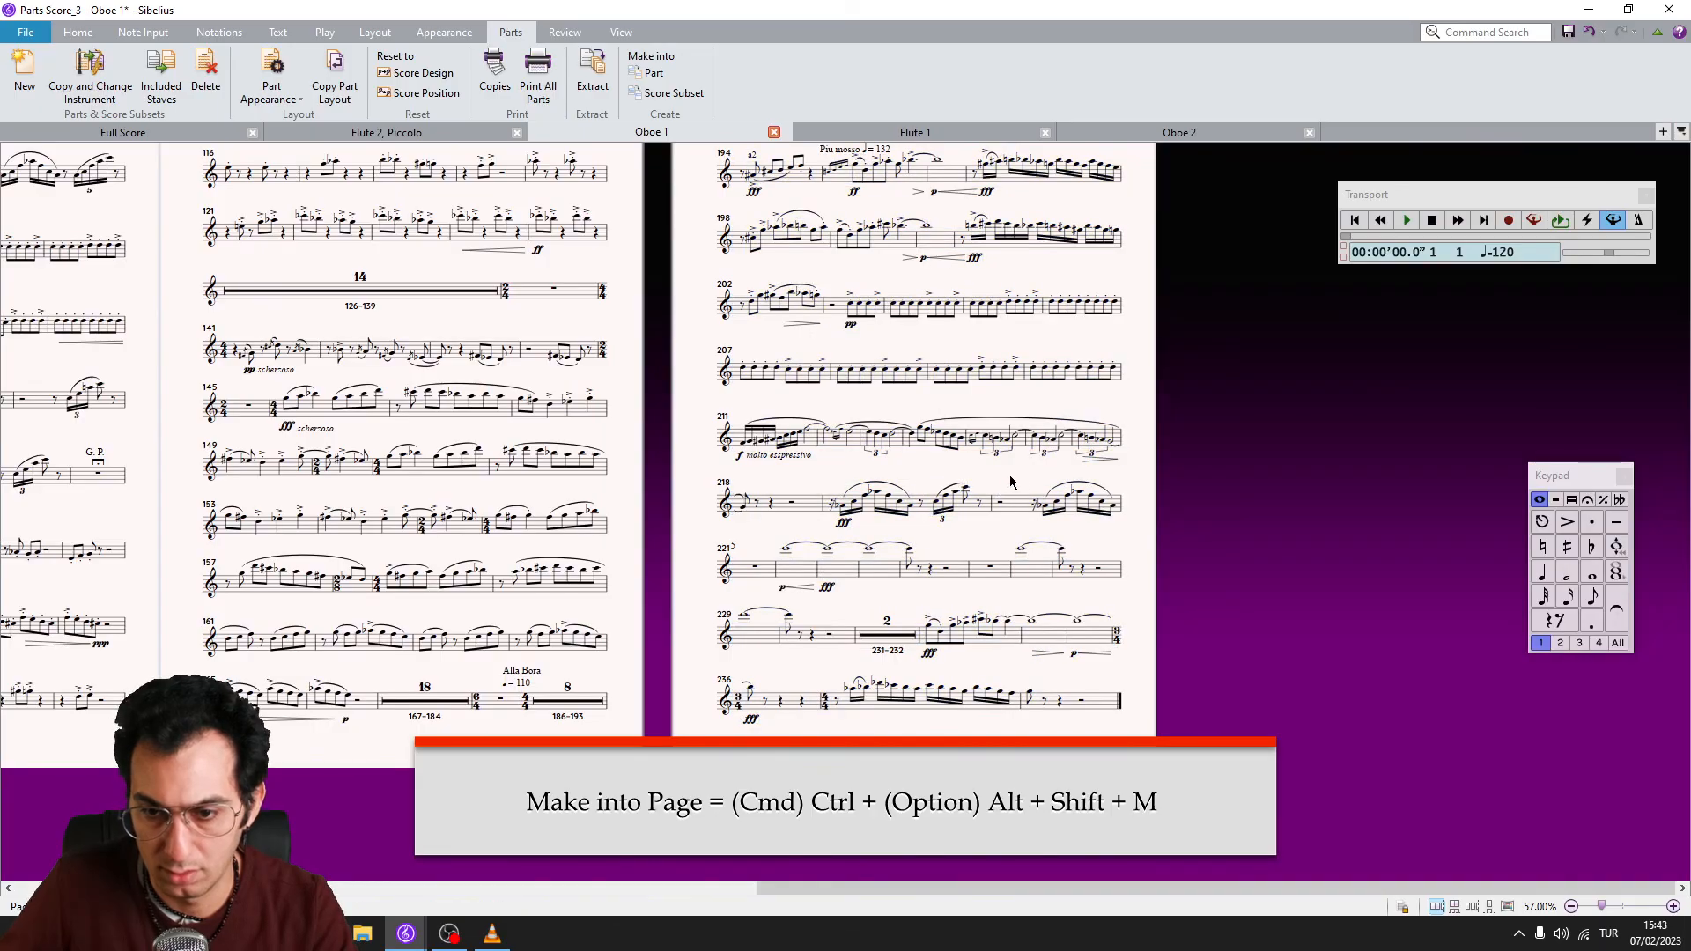
# In the Anatolia Parts full score, make the Timpani and Cymbals staves into one combined part
pyautogui.click(1092, 442)
pyautogui.keyDown('shift'); pyautogui.click(1086, 505); pyautogui.keyUp('shift')
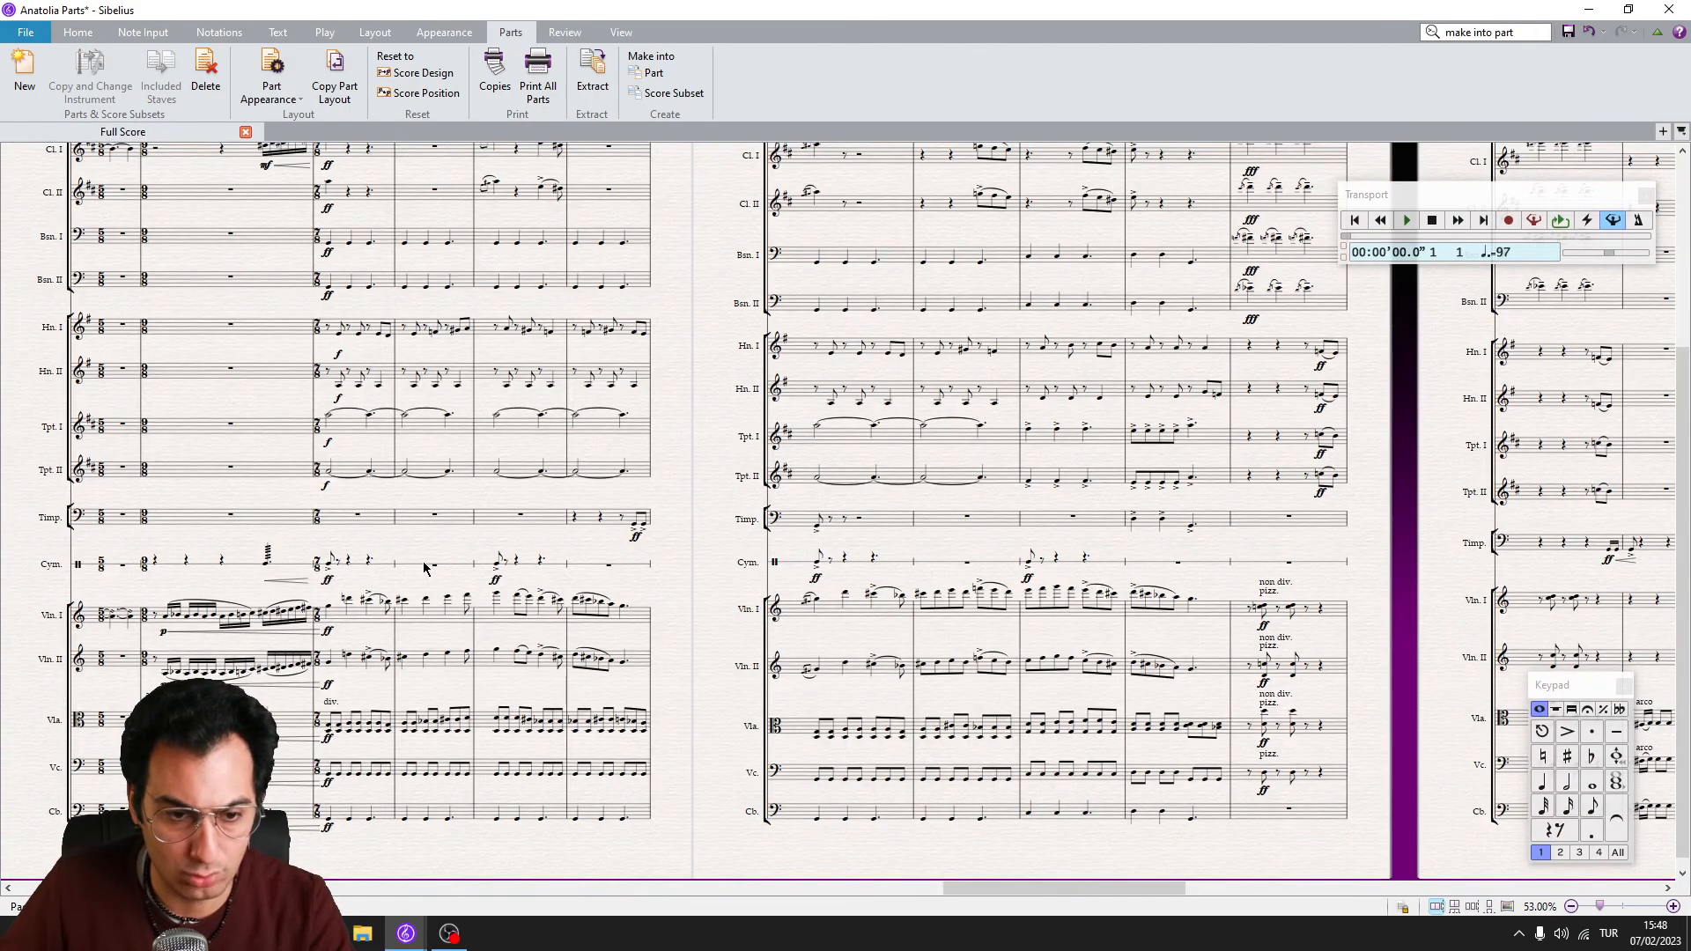
pyautogui.click(424, 567)
pyautogui.keyDown('shift'); pyautogui.click(424, 521); pyautogui.keyUp('shift')
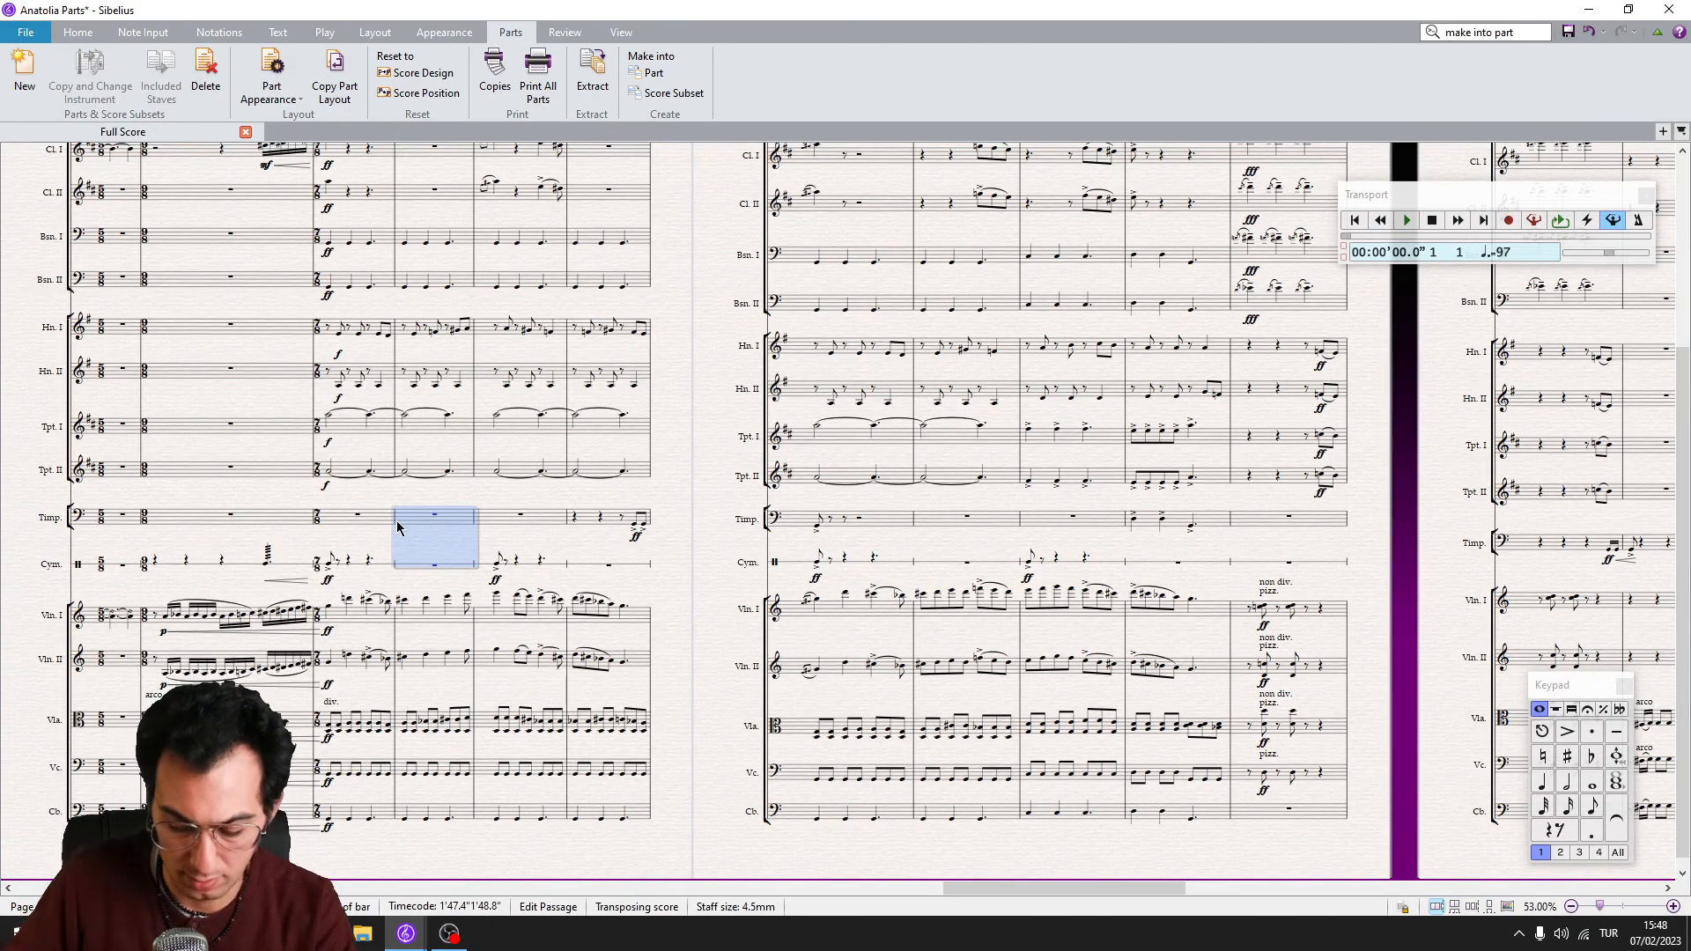
pyautogui.write('make into par')
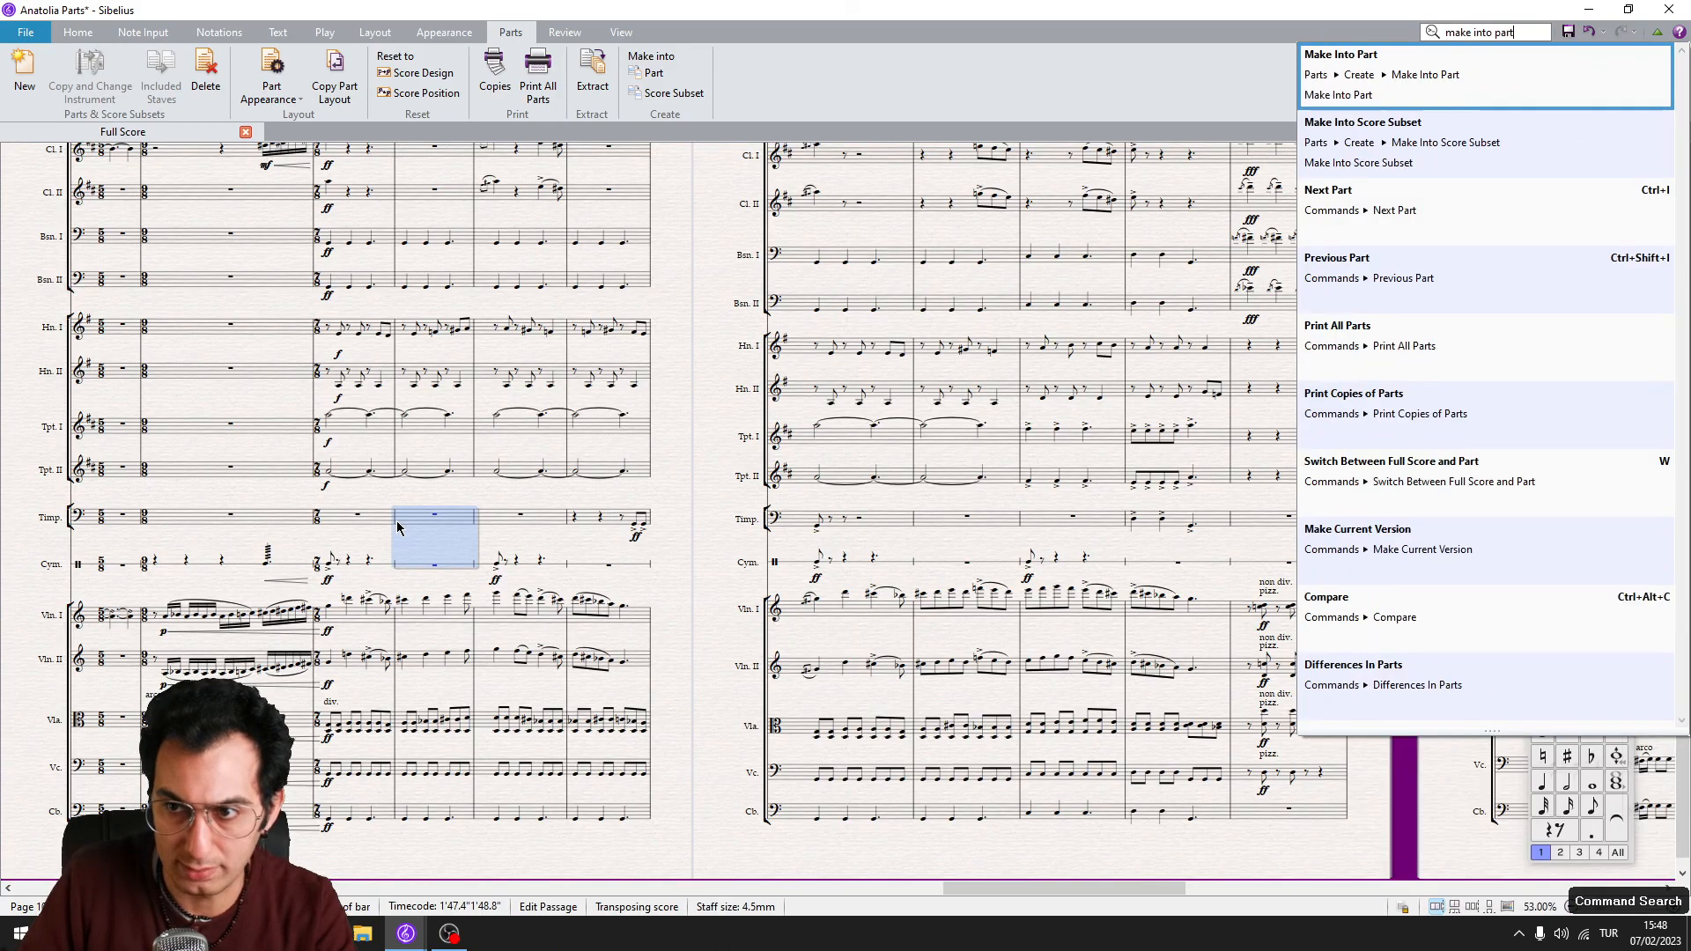
pyautogui.write('t')
pyautogui.press('Return')
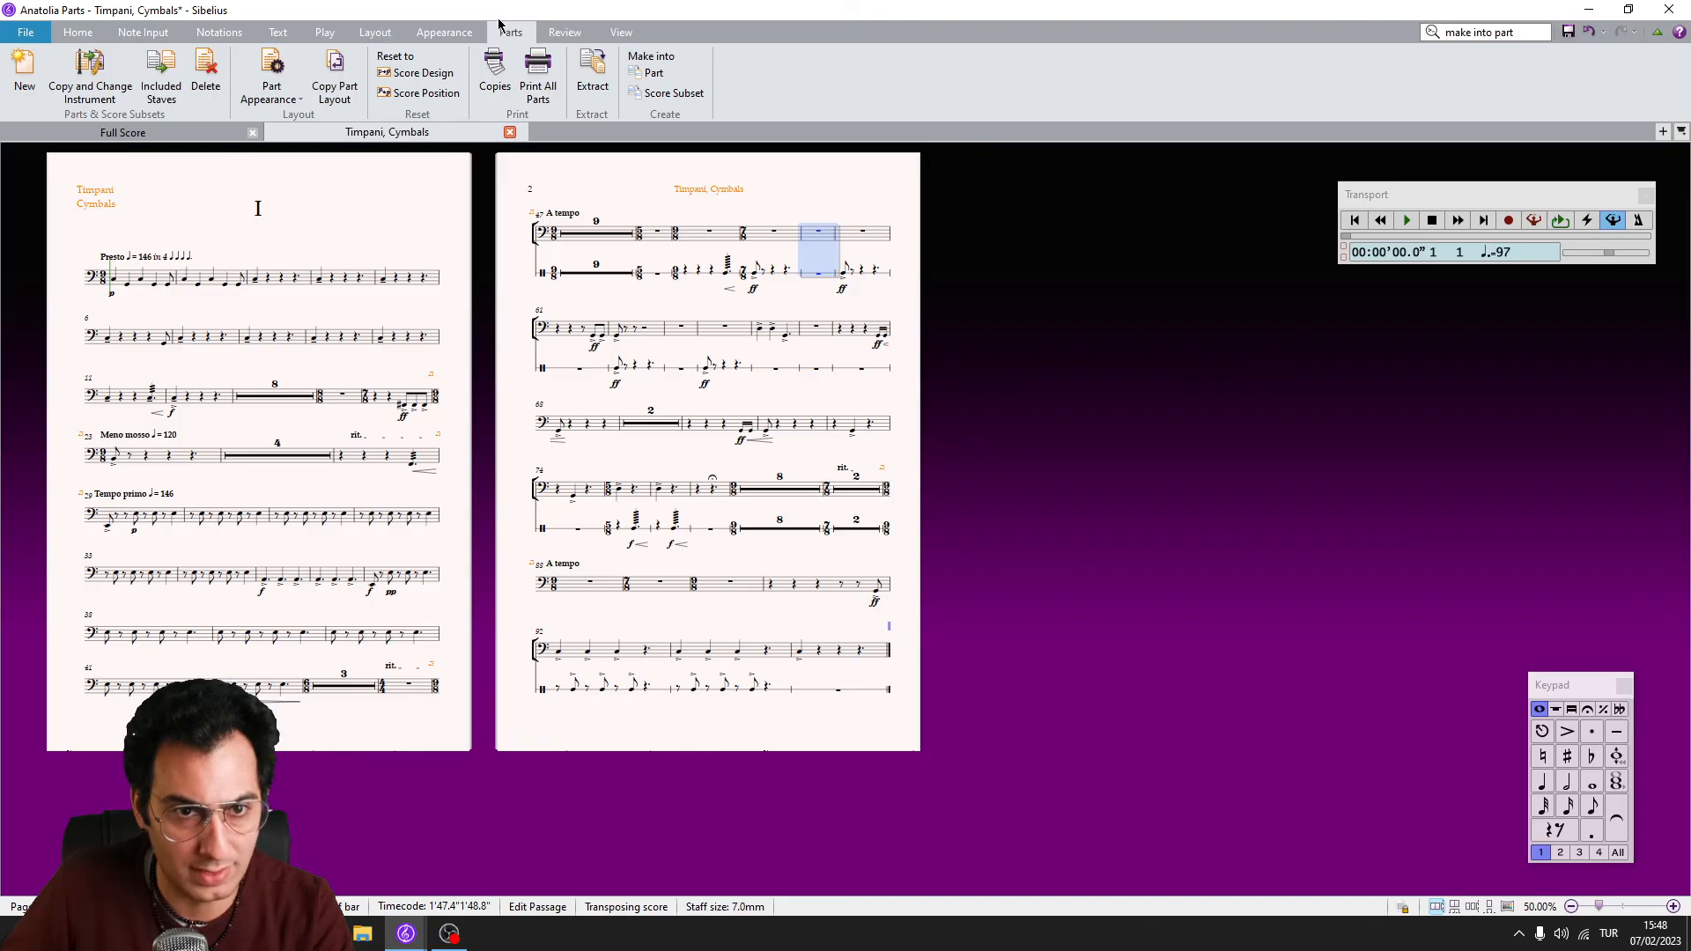
# Delete the separate Timpani and Cymbals parts, keeping the combined Timpani, Cymbals part
pyautogui.click(207, 86)
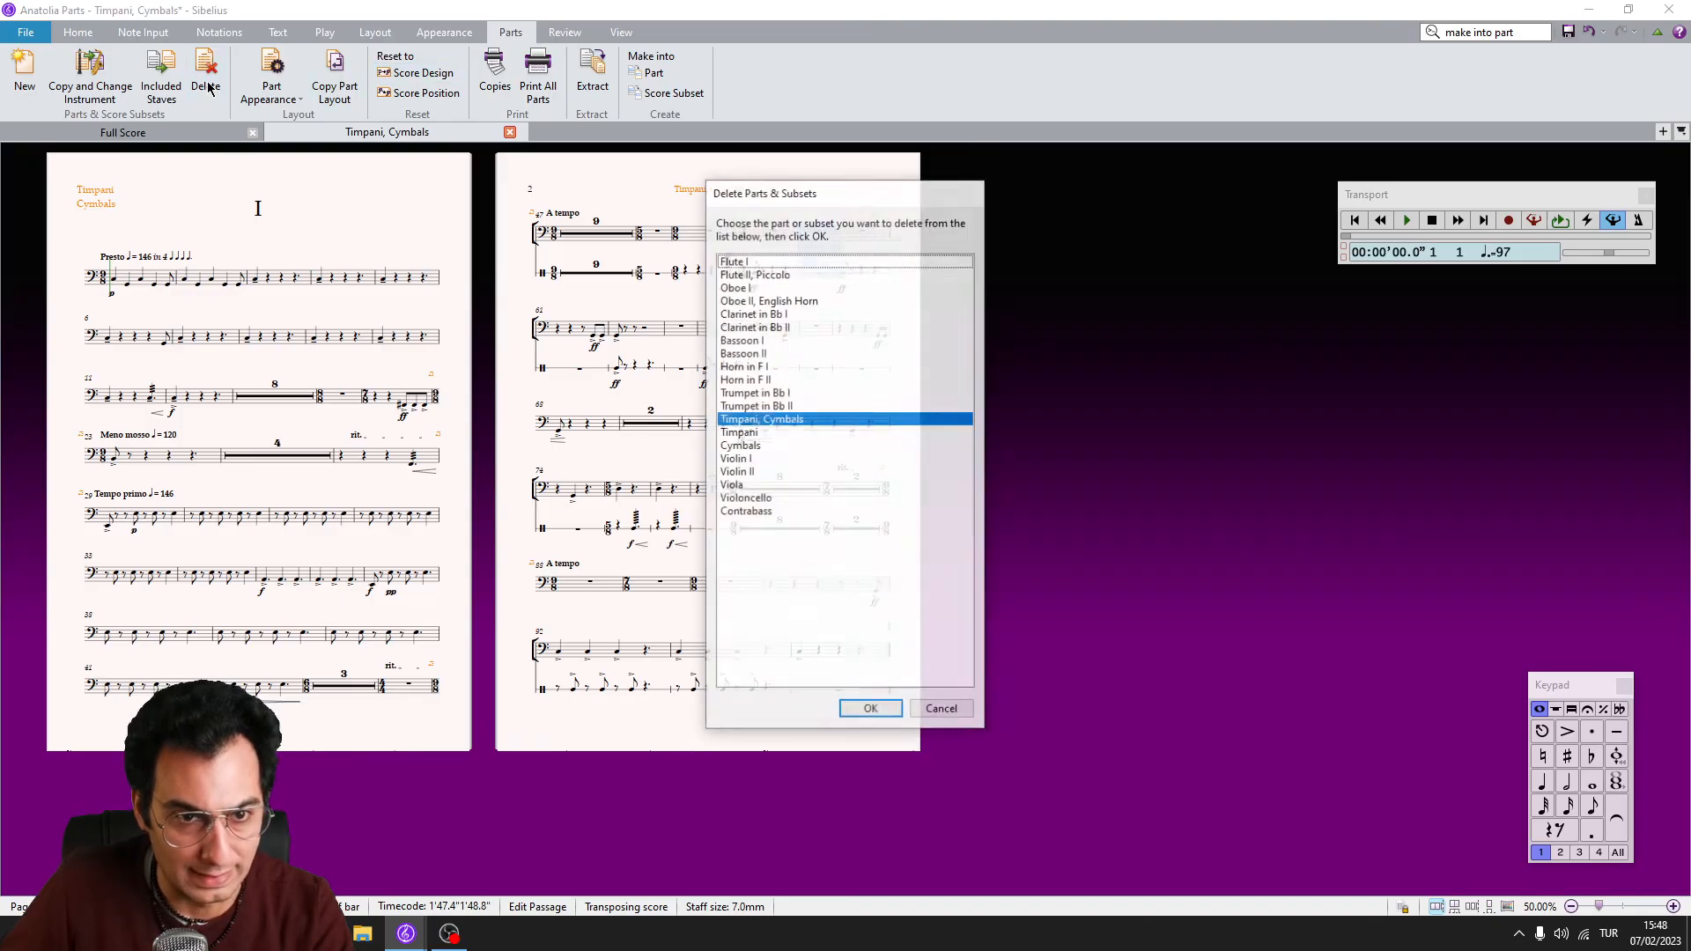
pyautogui.keyDown('ctrl'); pyautogui.click(759, 432); pyautogui.keyUp('ctrl')
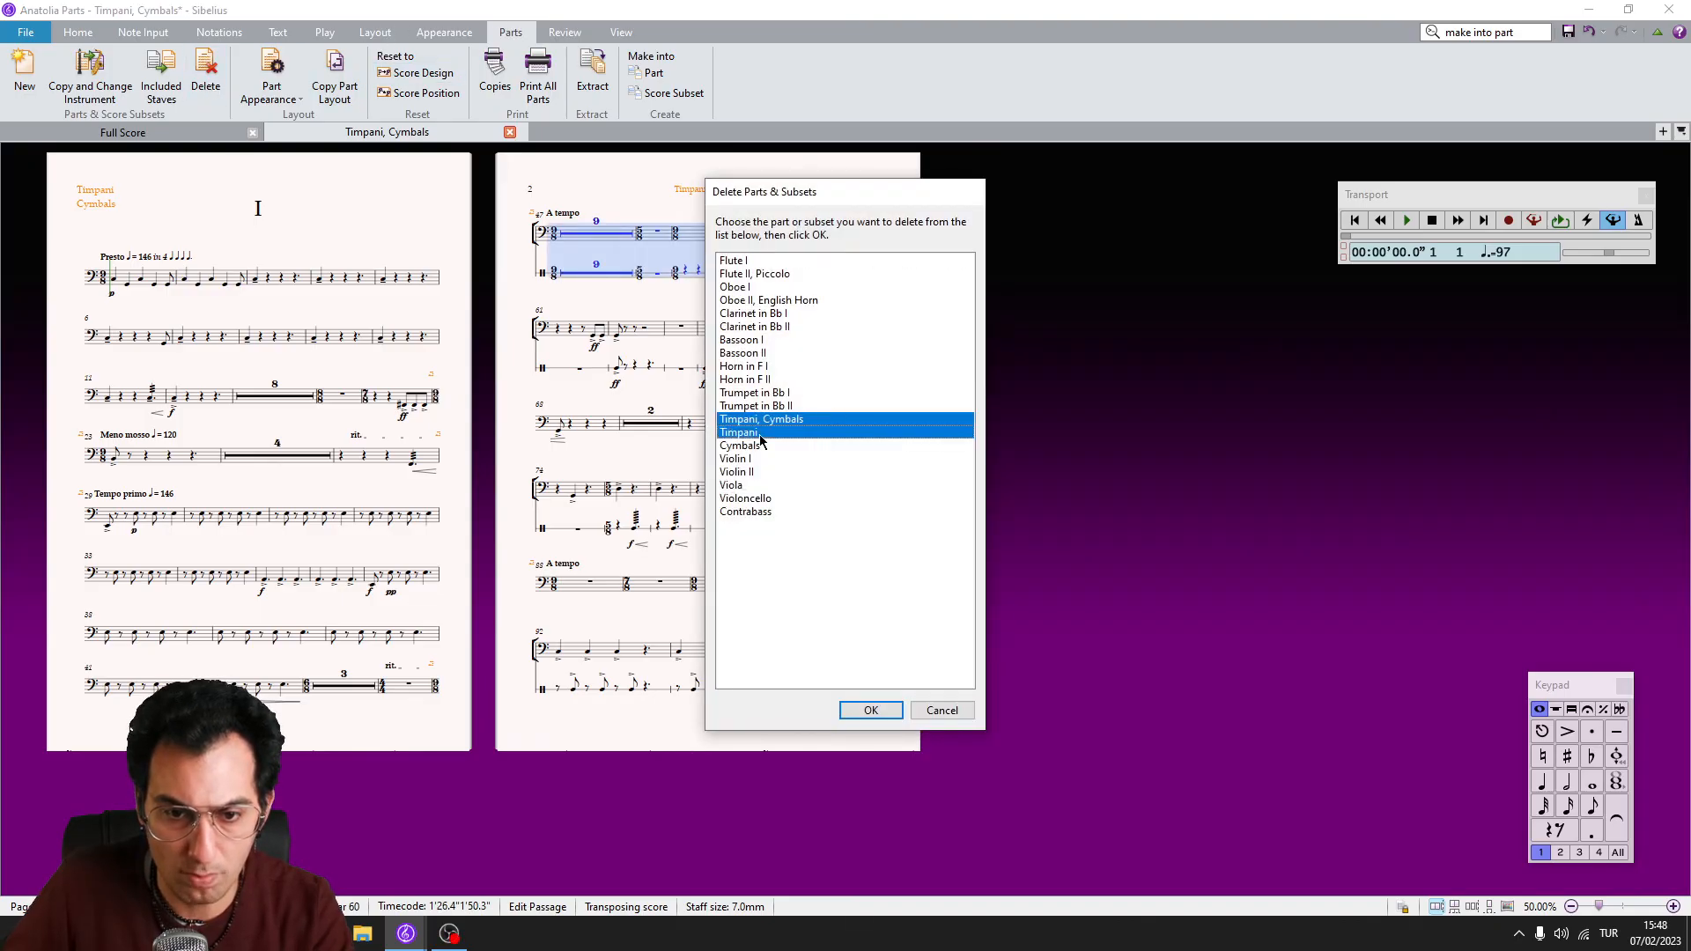
pyautogui.keyDown('ctrl'); pyautogui.click(762, 447); pyautogui.keyUp('ctrl')
pyautogui.keyDown('ctrl'); pyautogui.click(781, 420); pyautogui.keyUp('ctrl')
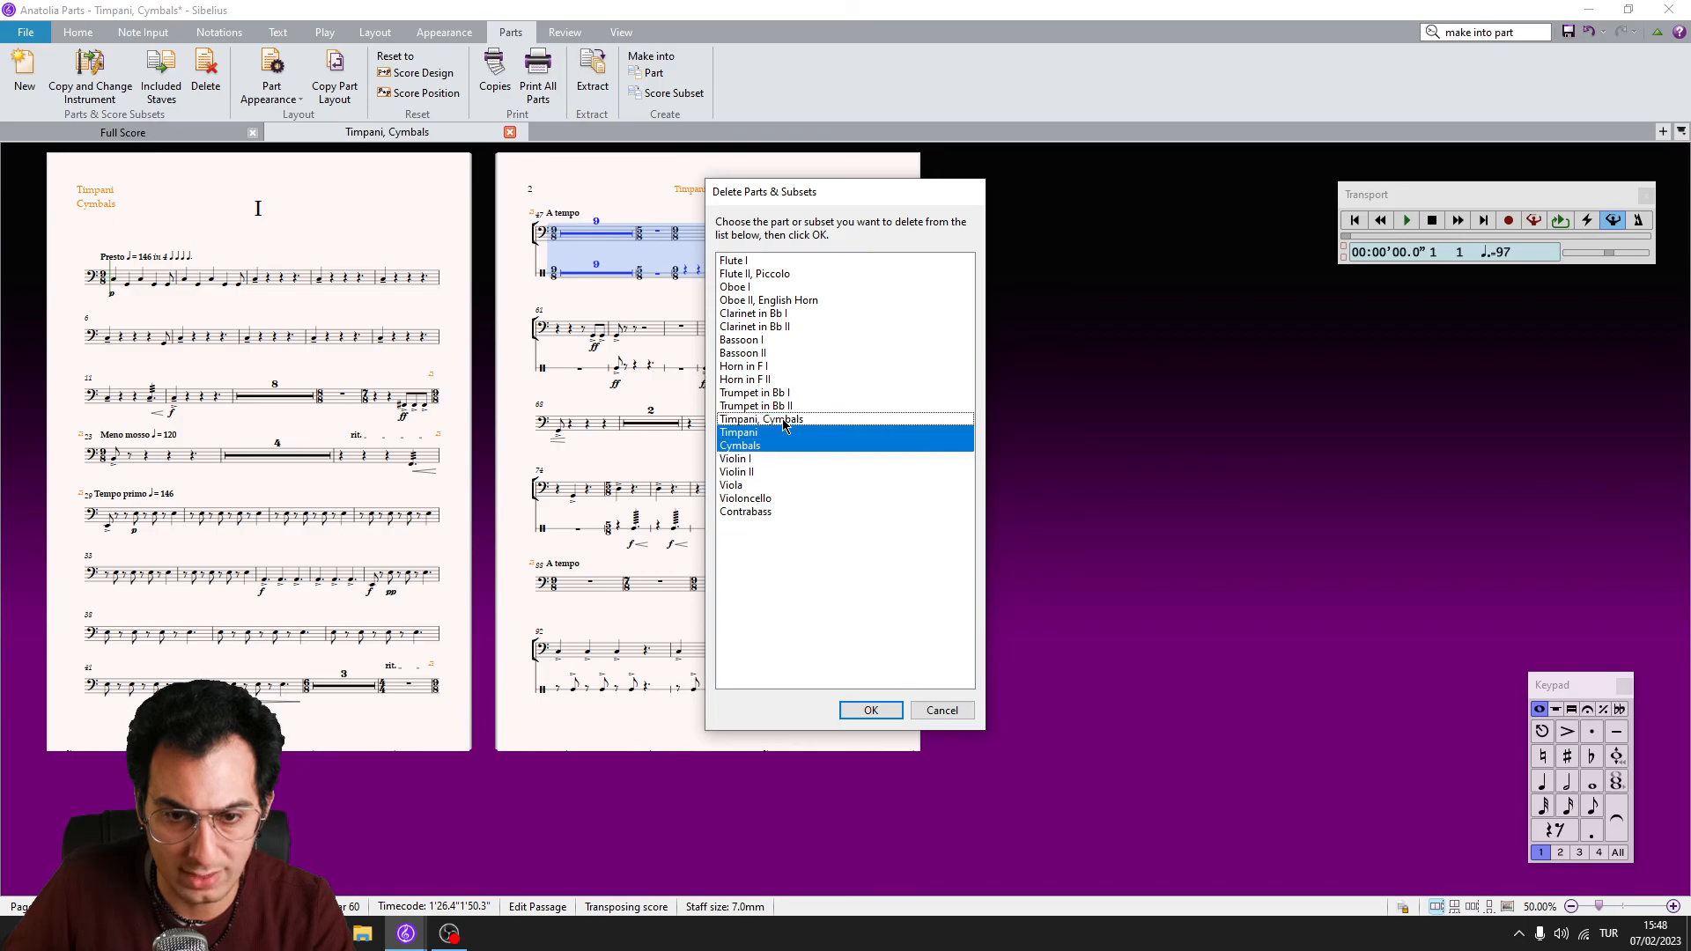
pyautogui.click(869, 711)
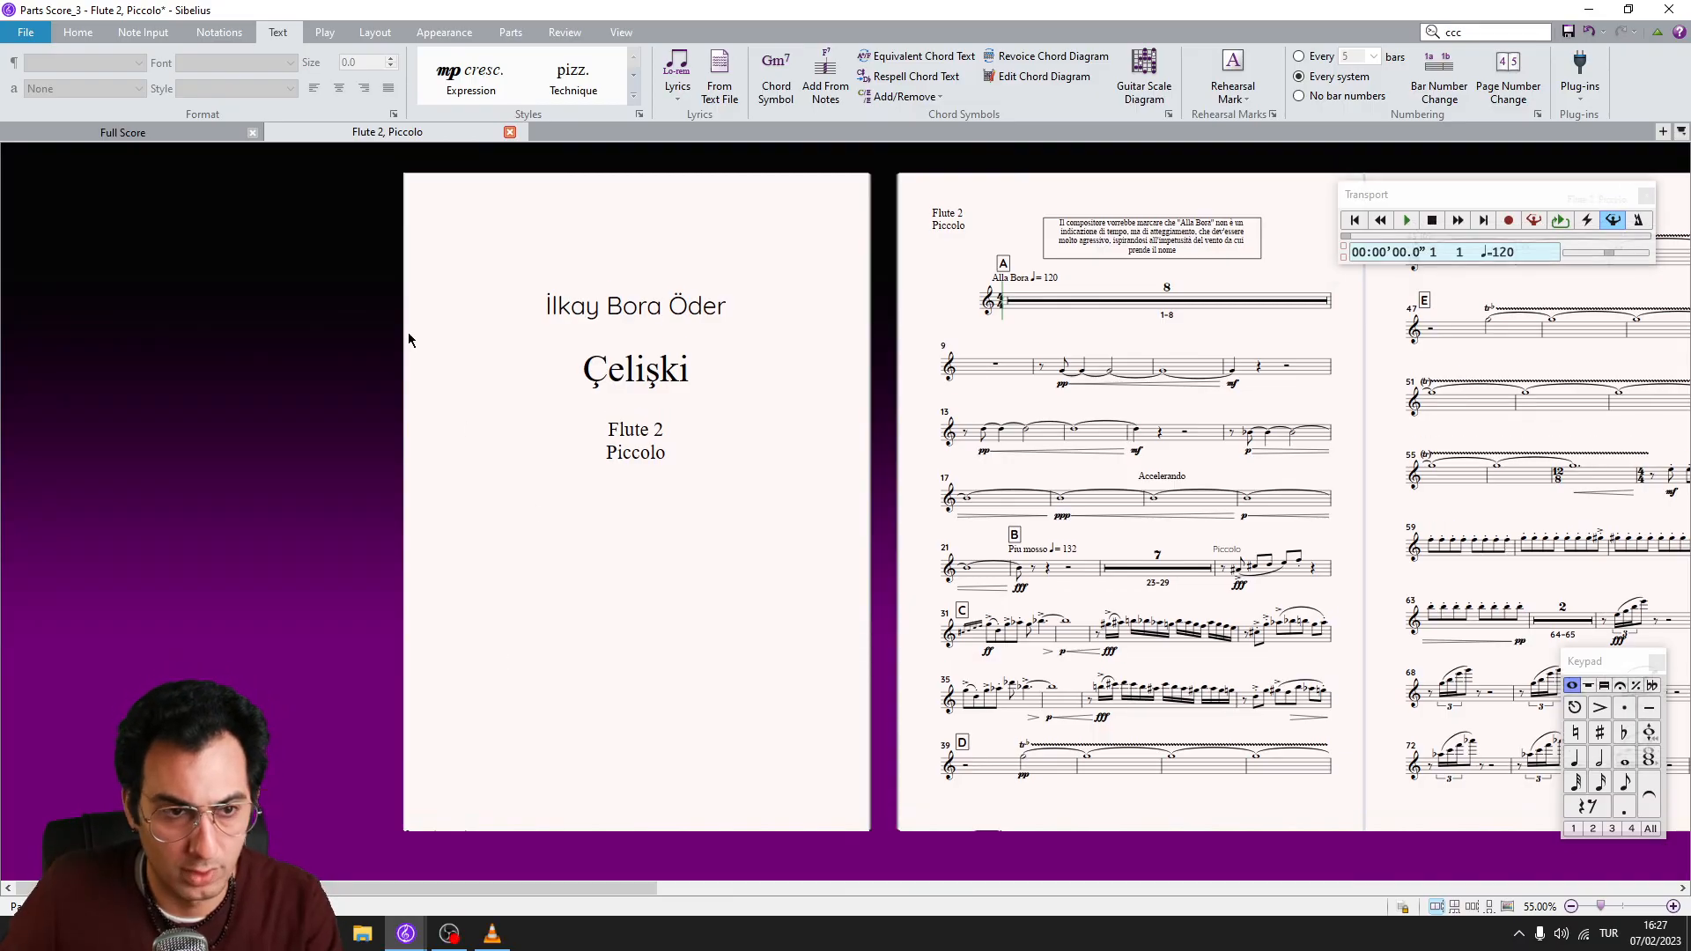
# In the Parts Score_3 full score, select the xylophone's scherzoso passage from bar 136 through bar 140 as the cue source
pyautogui.click(159, 132)
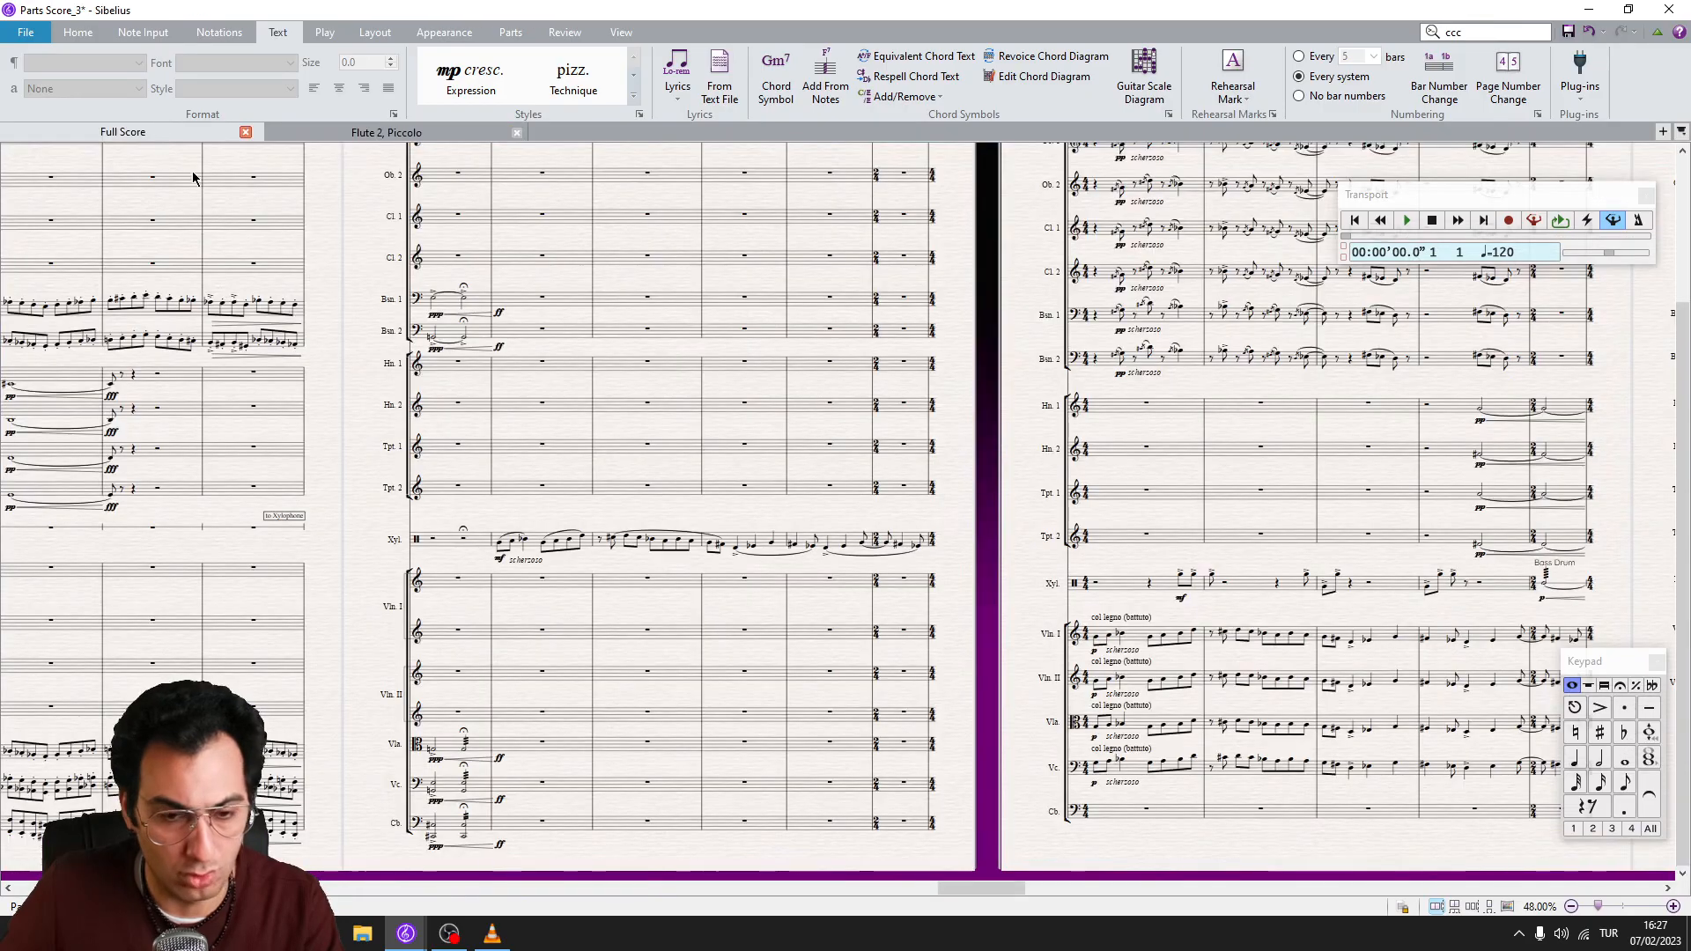
pyautogui.click(534, 537)
pyautogui.keyDown('shift'); pyautogui.click(915, 538); pyautogui.keyUp('shift')
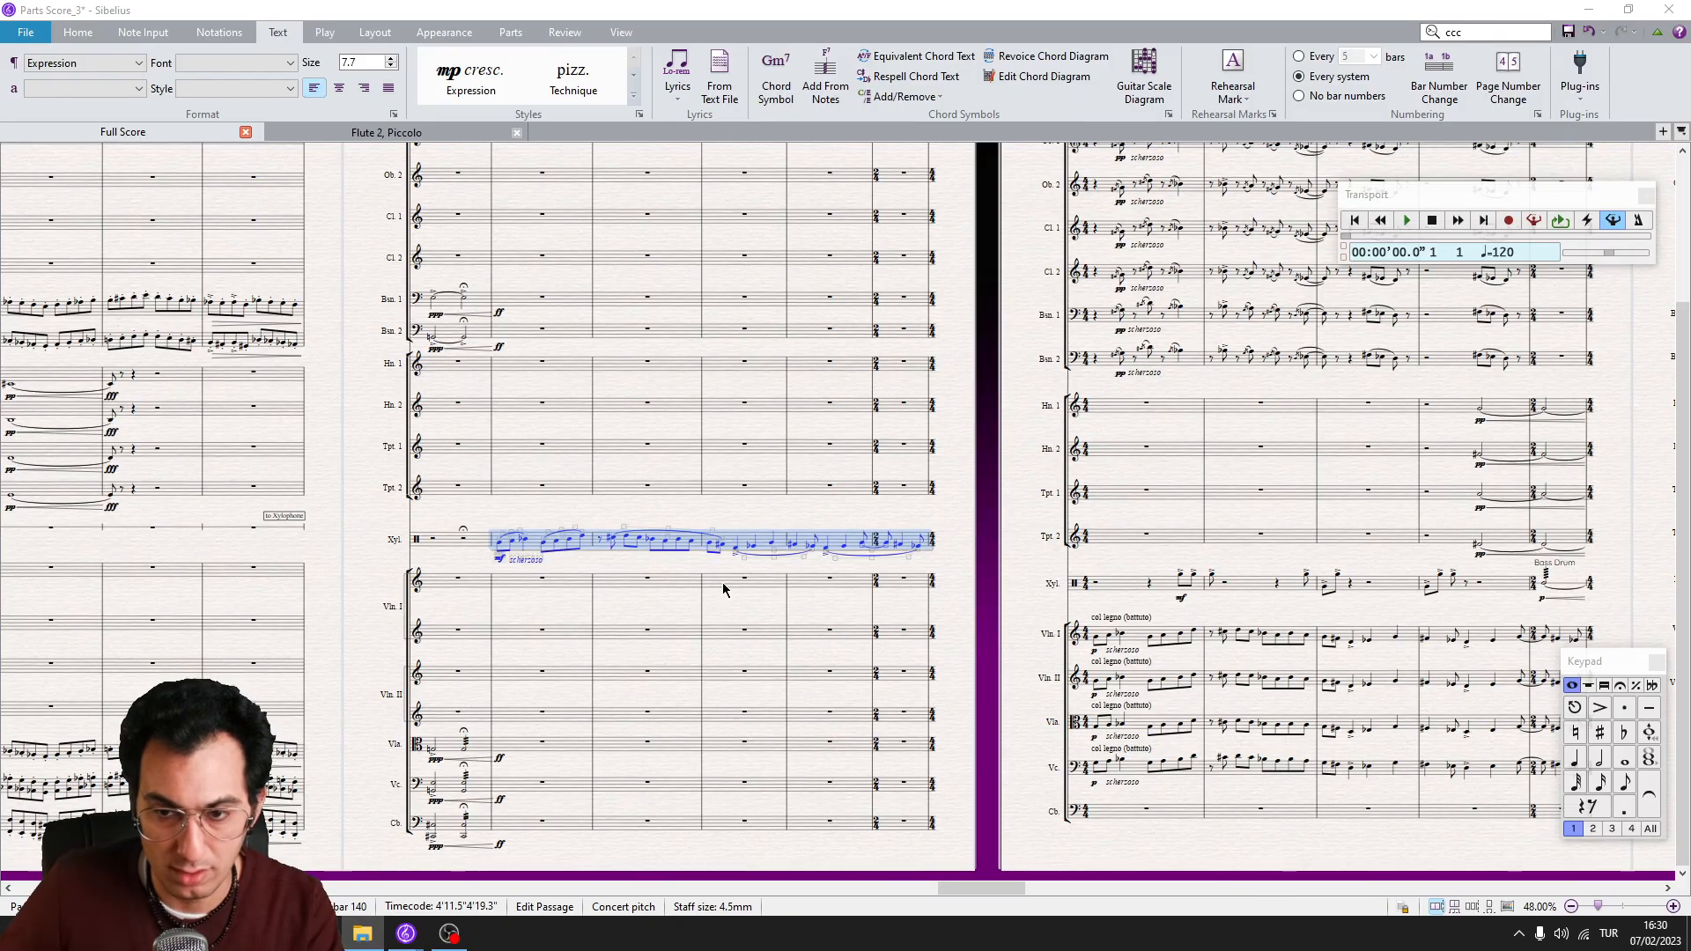
pyautogui.scroll(3, 720, 583)
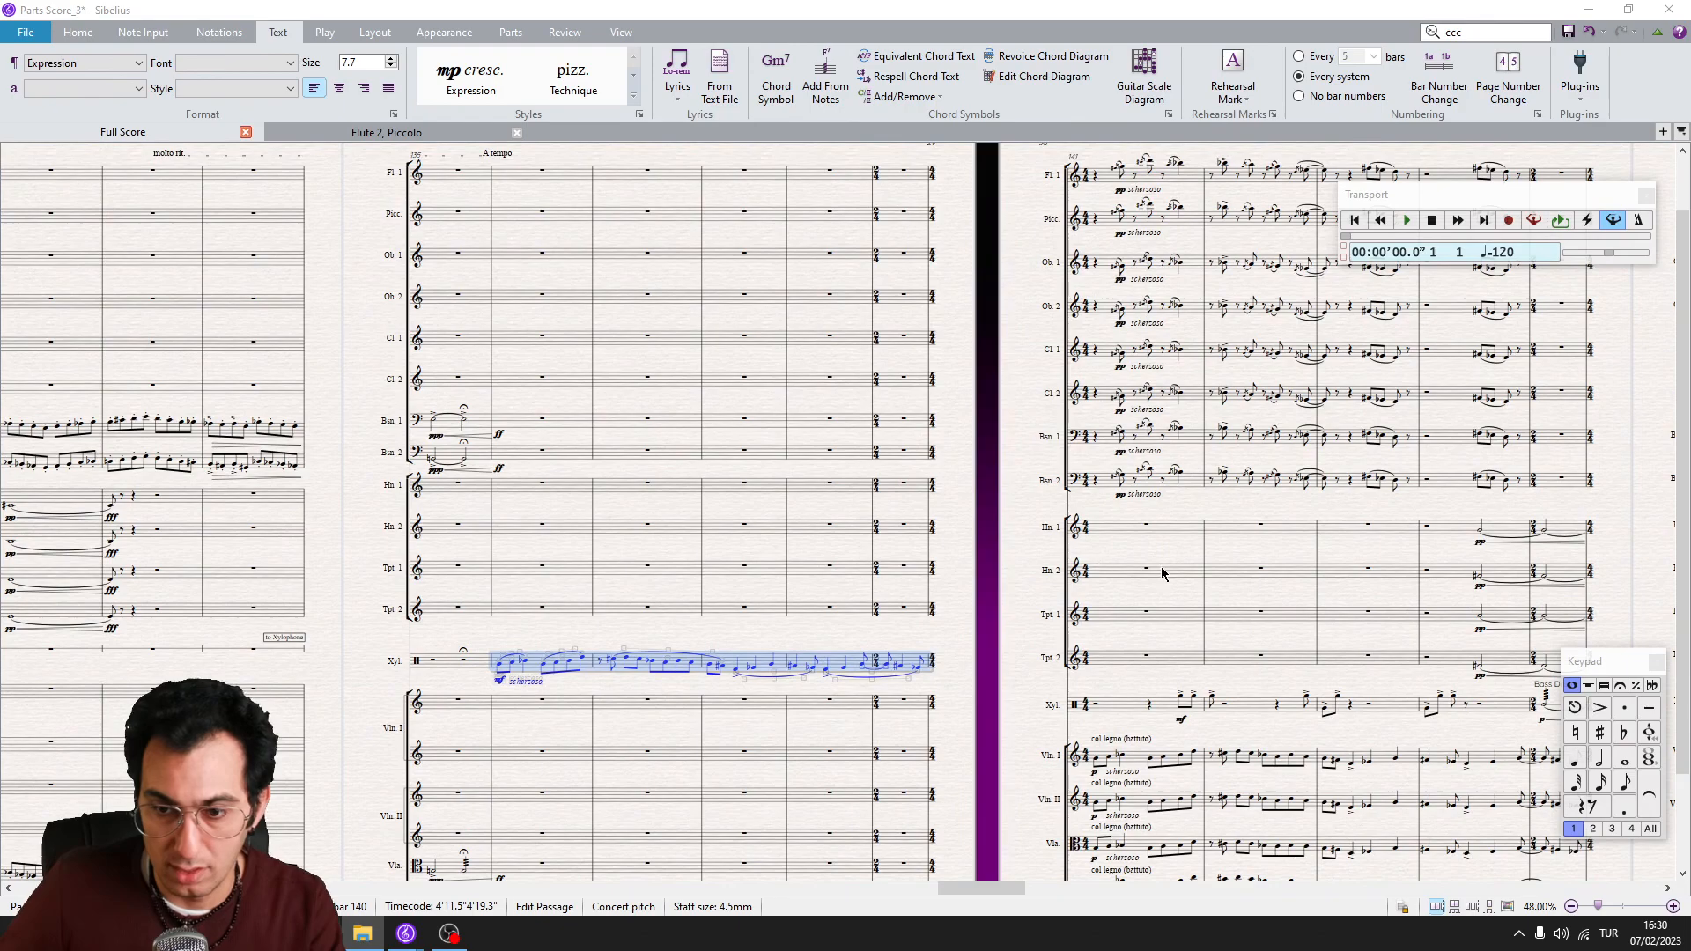
pyautogui.scroll(-2, 1172, 627)
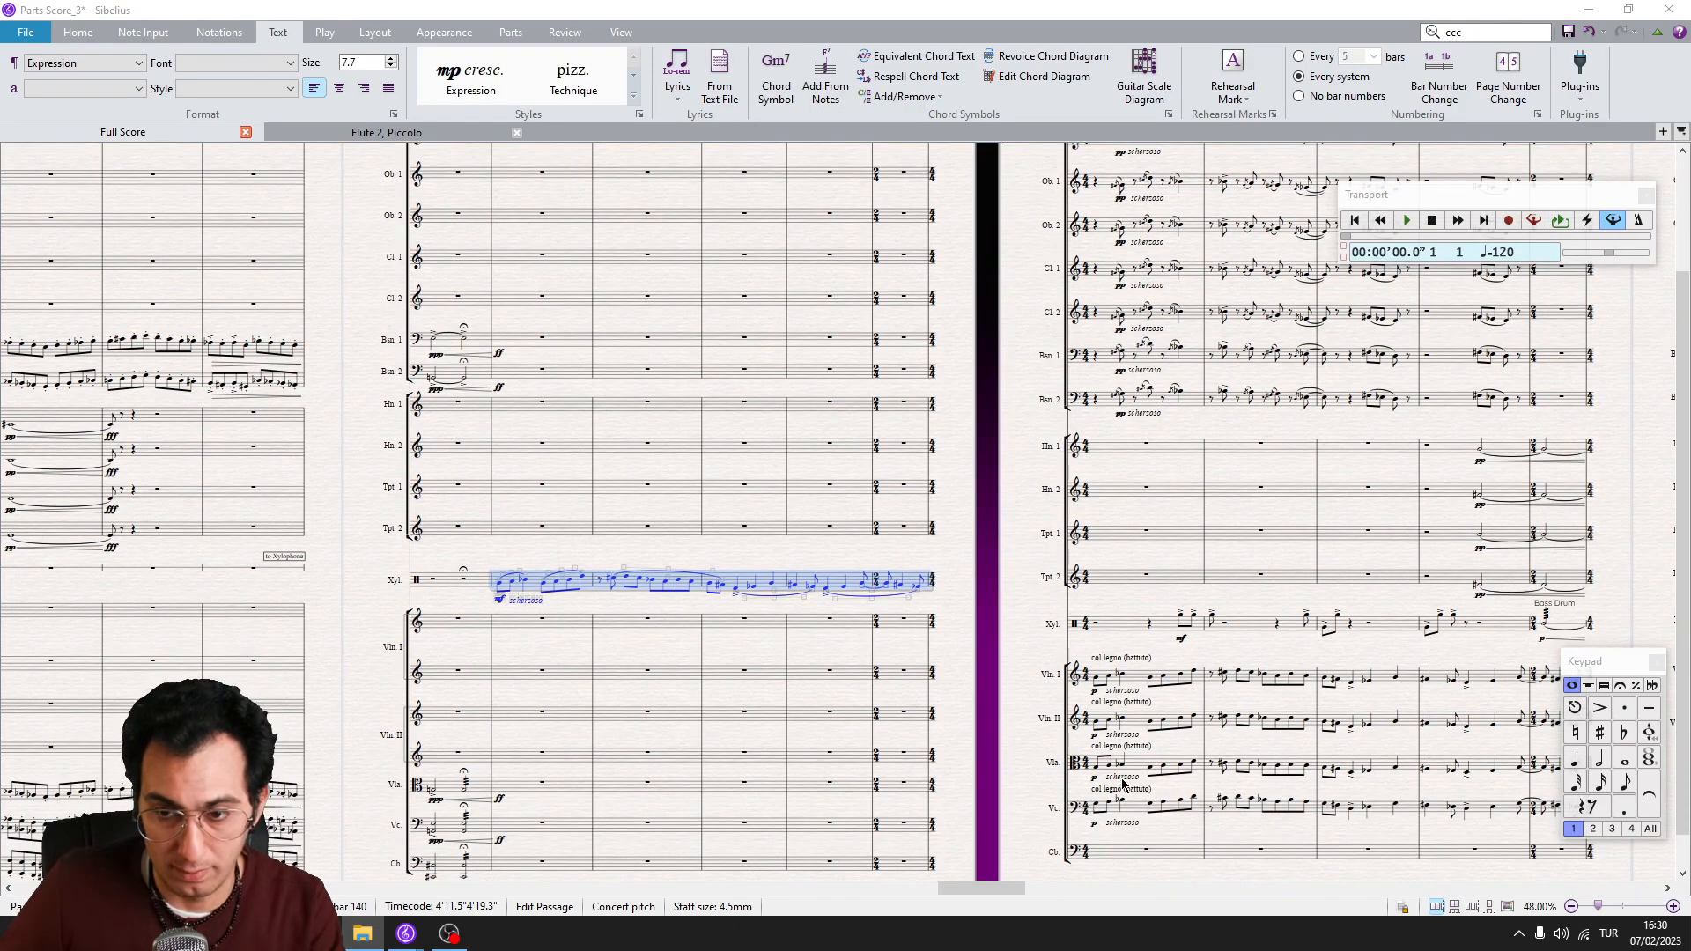
pyautogui.scroll(4, 1144, 634)
pyautogui.scroll(-3, 1195, 700)
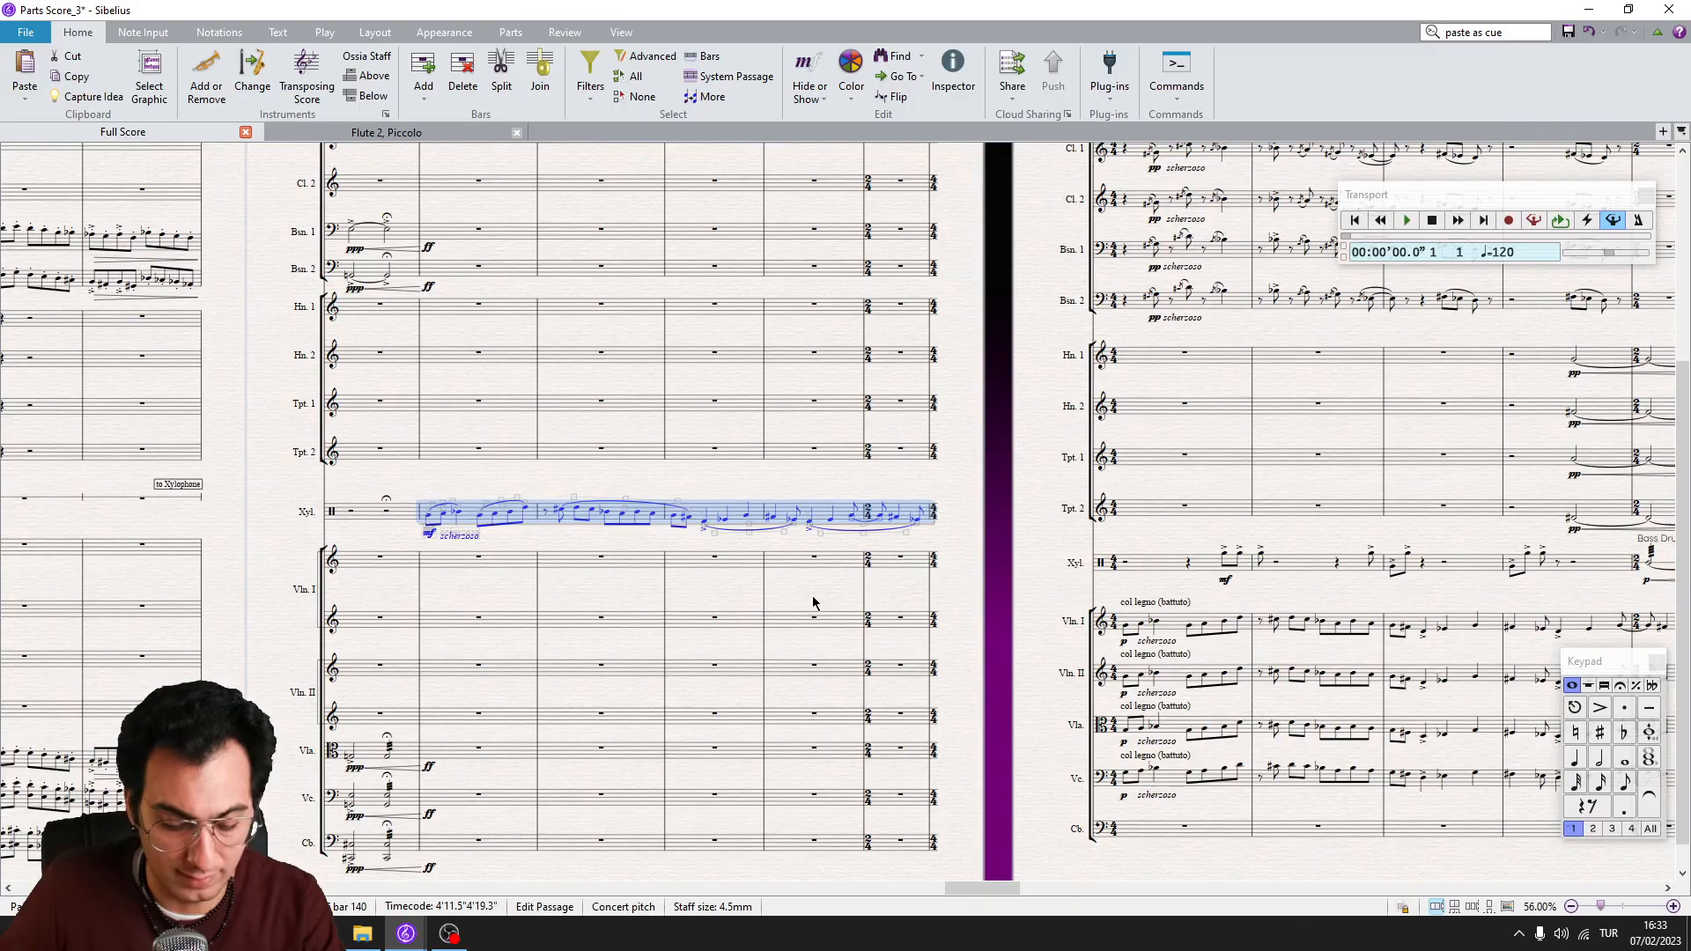
pyautogui.scroll(4, 812, 596)
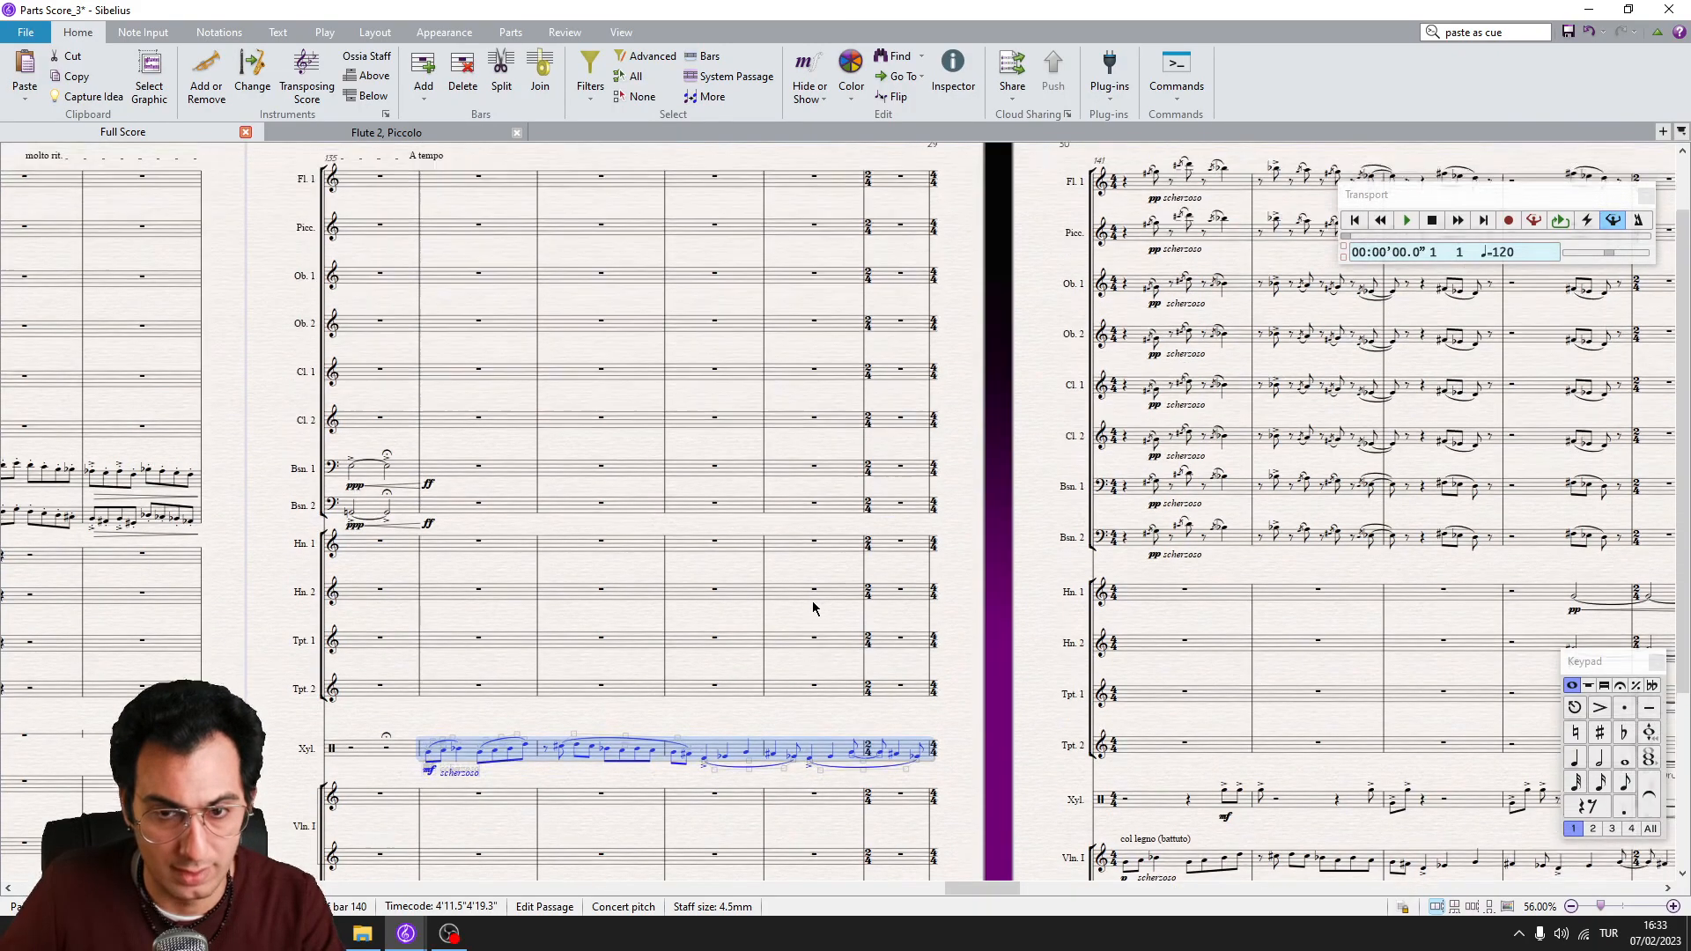
# Paste the xylophone passage as a cue into bars 136 to 140 of the Piccolo staff, and switch to the part
pyautogui.click(467, 280)
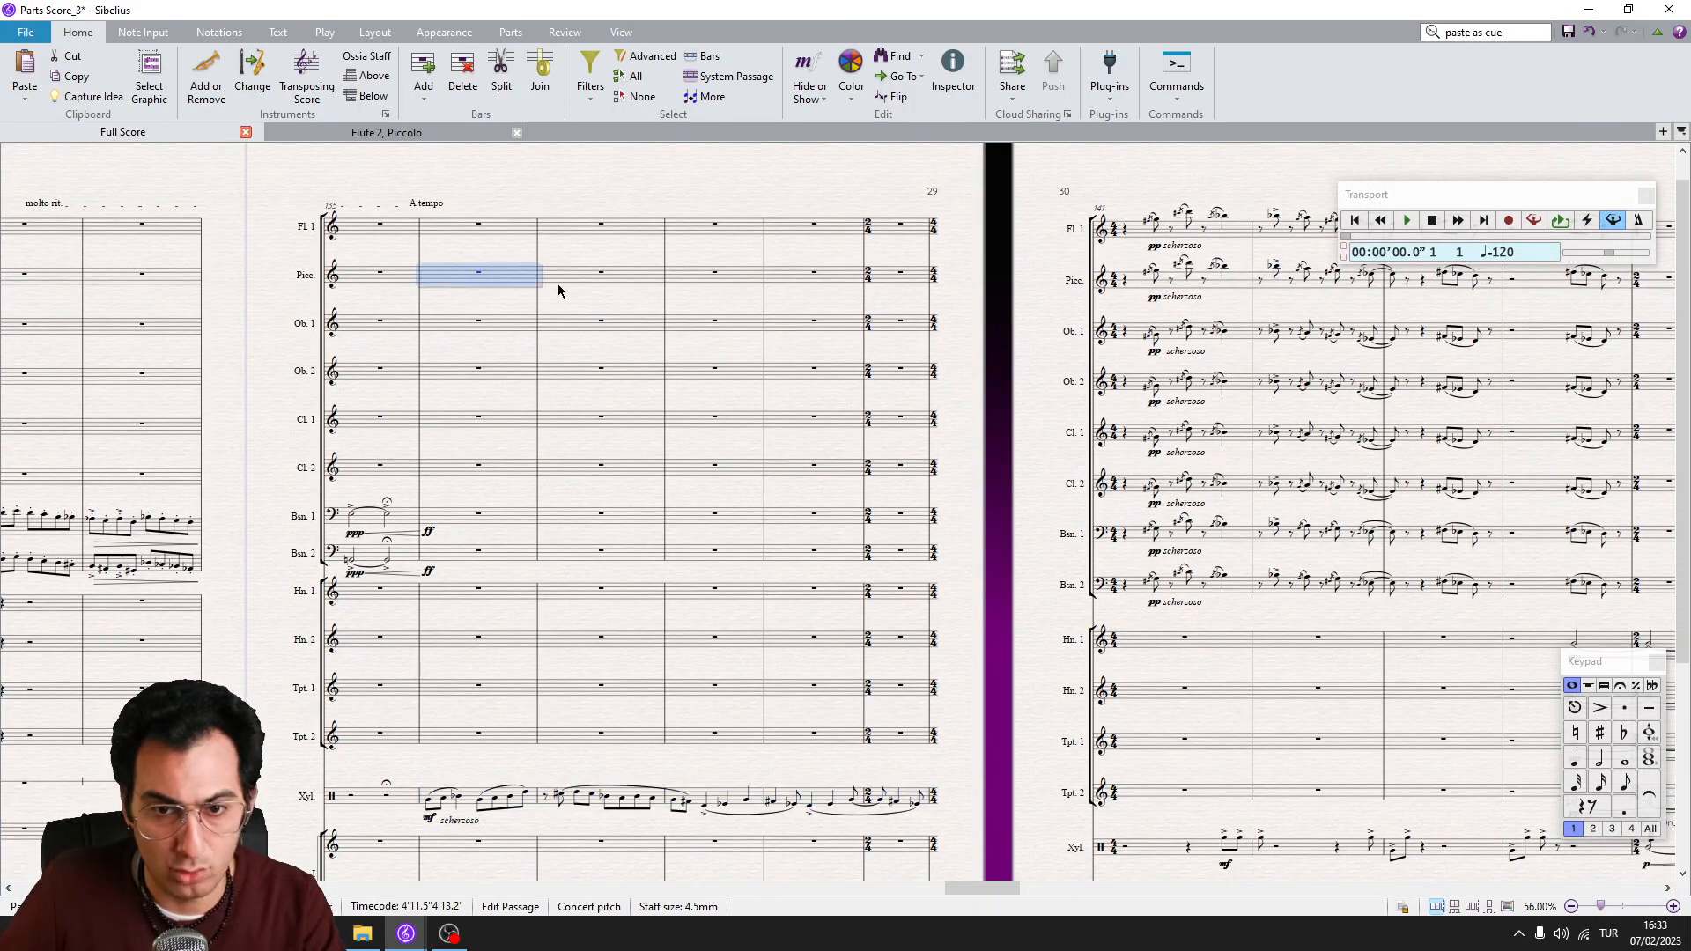
pyautogui.keyDown('shift'); pyautogui.click(916, 283); pyautogui.keyUp('shift')
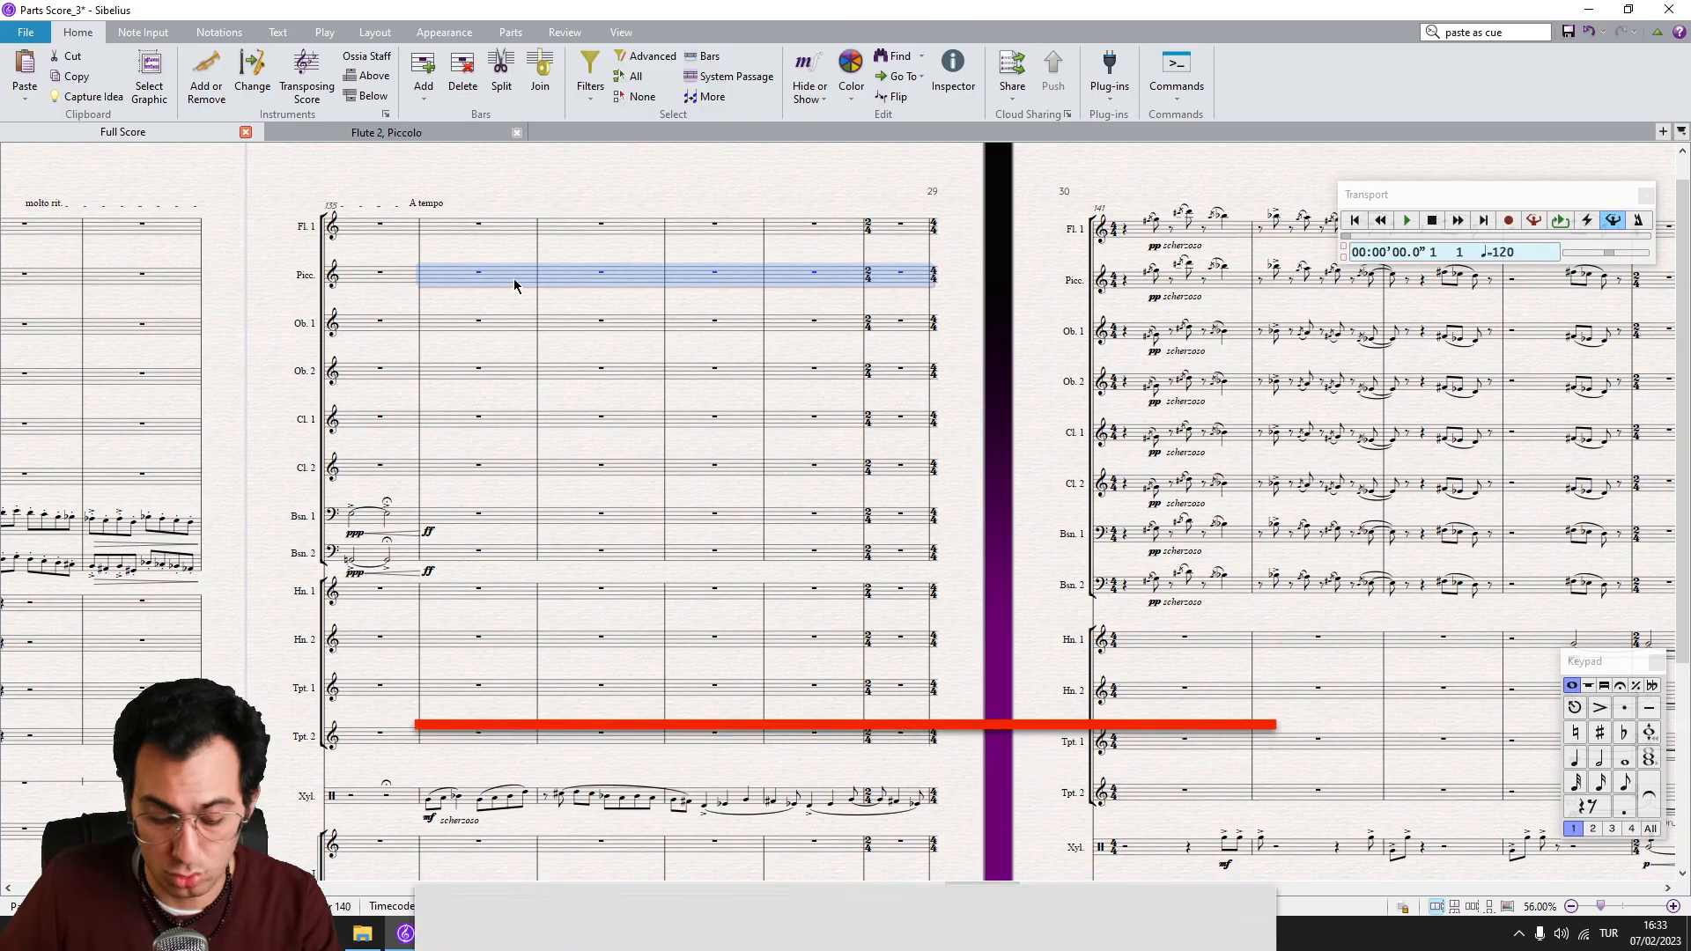
pyautogui.hotkey('ctrl', 'shift', 'alt', 'v')
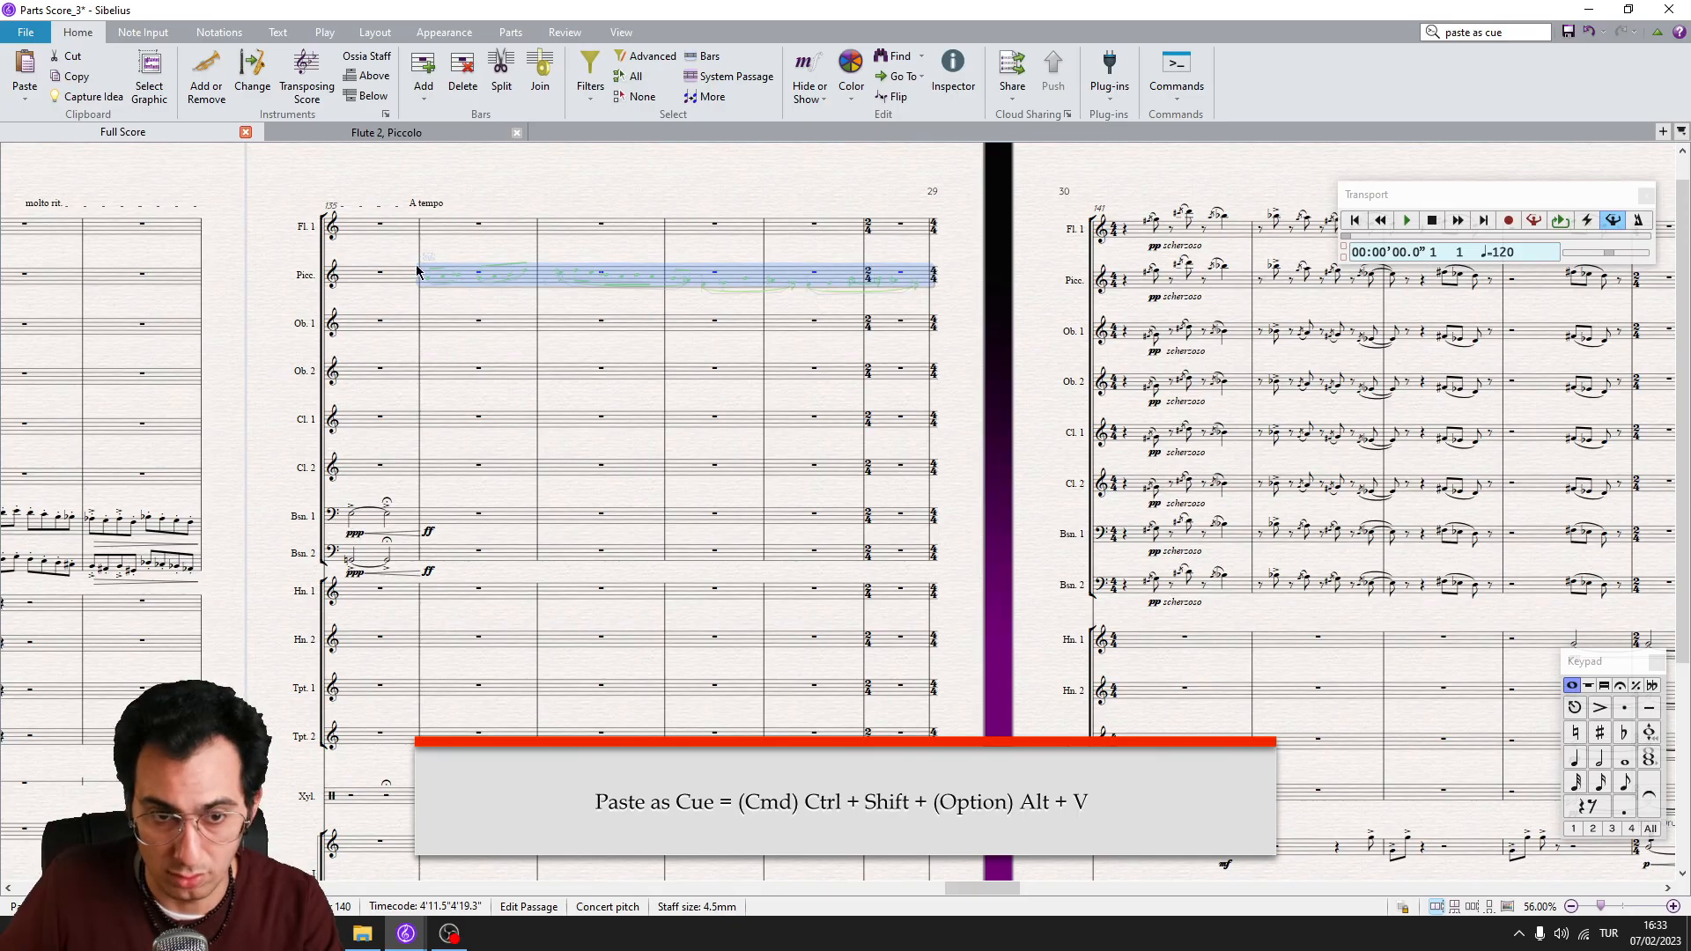
pyautogui.hotkey('ctrl', 'z')
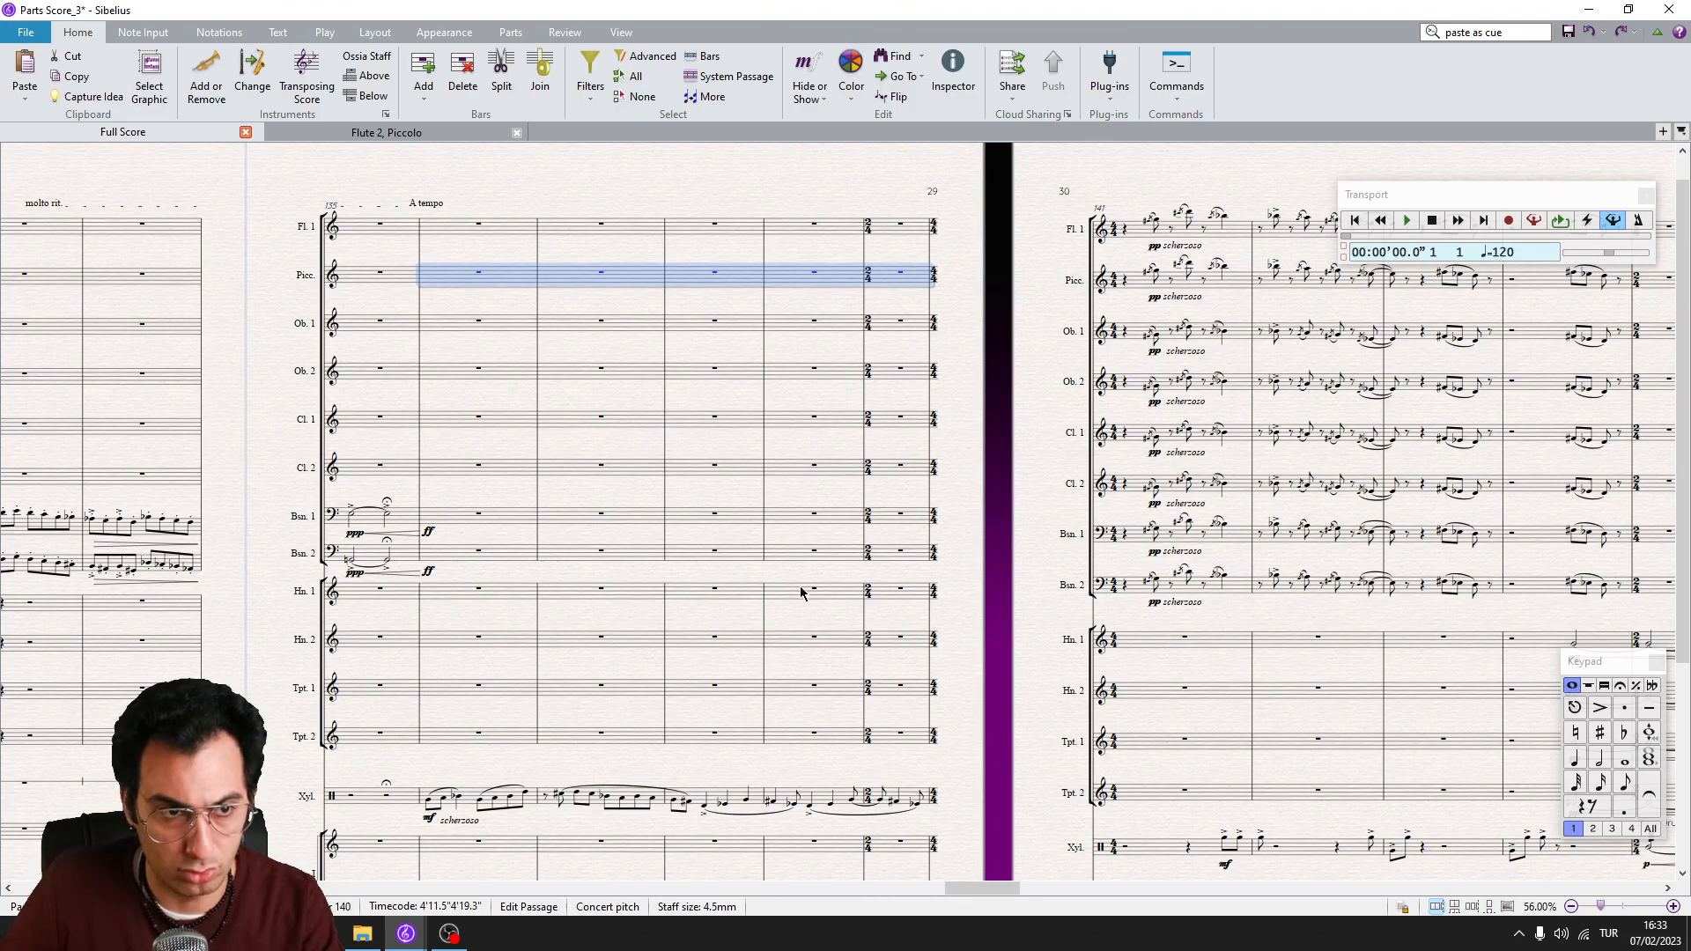
pyautogui.click(28, 99)
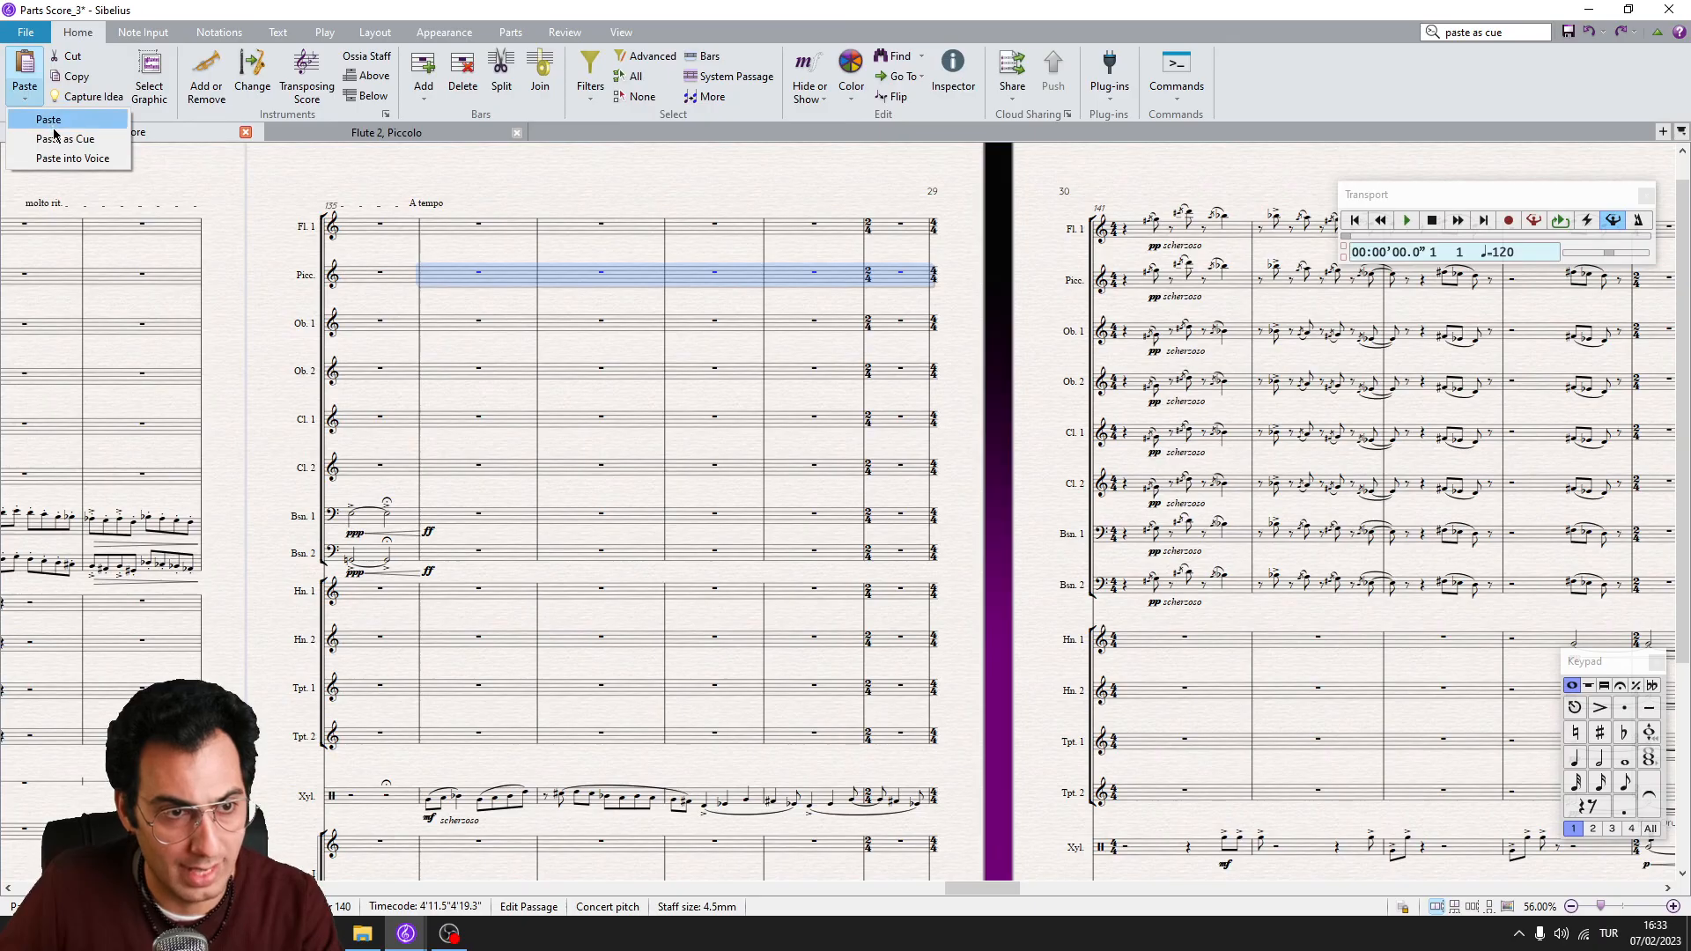
pyautogui.click(98, 141)
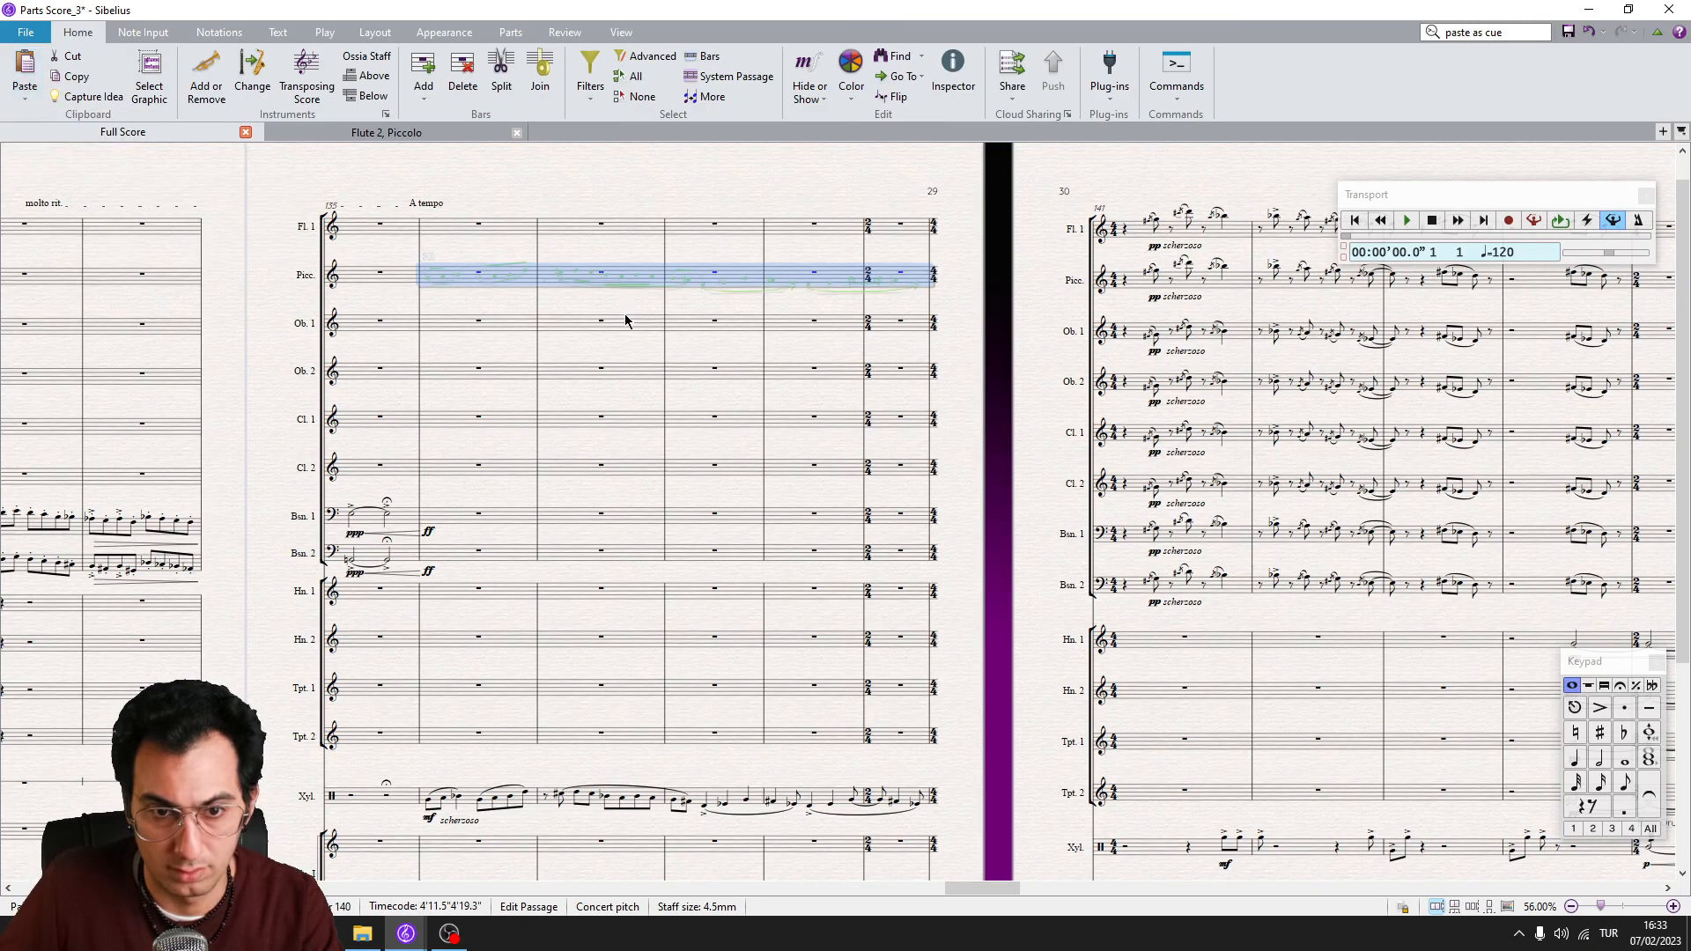
pyautogui.press('w')
pyautogui.click(783, 339)
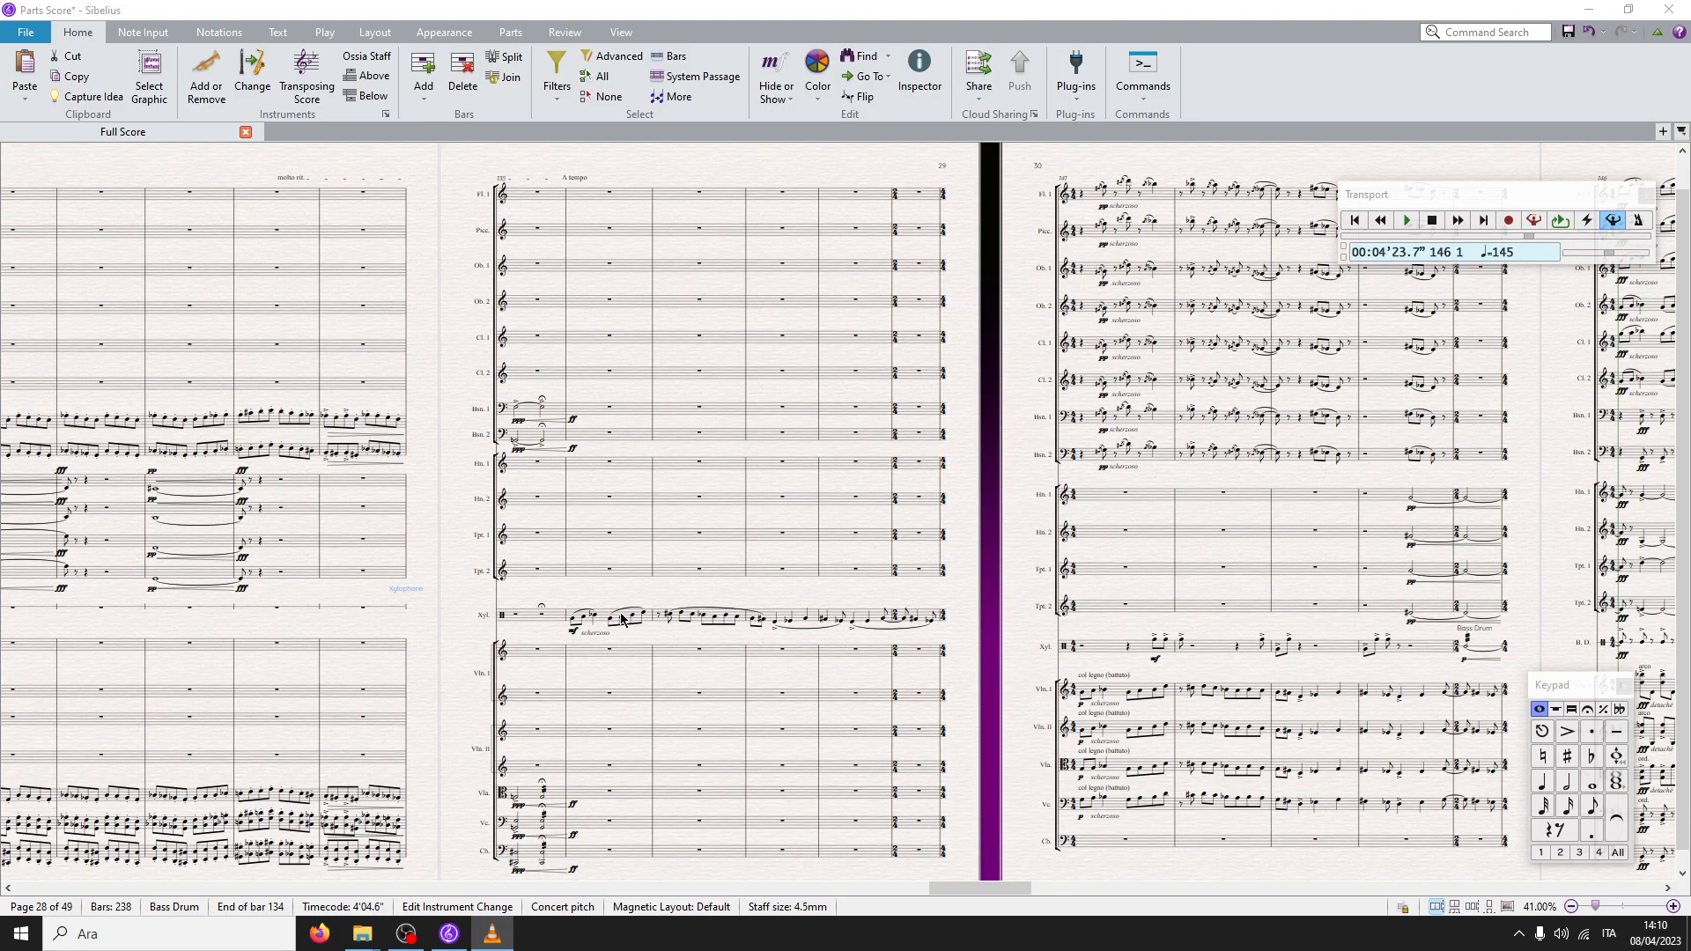
# In the full score, select the xylophone passage from bar 136 through bar 140 as the cue source
pyautogui.click(607, 571)
pyautogui.press('Escape')
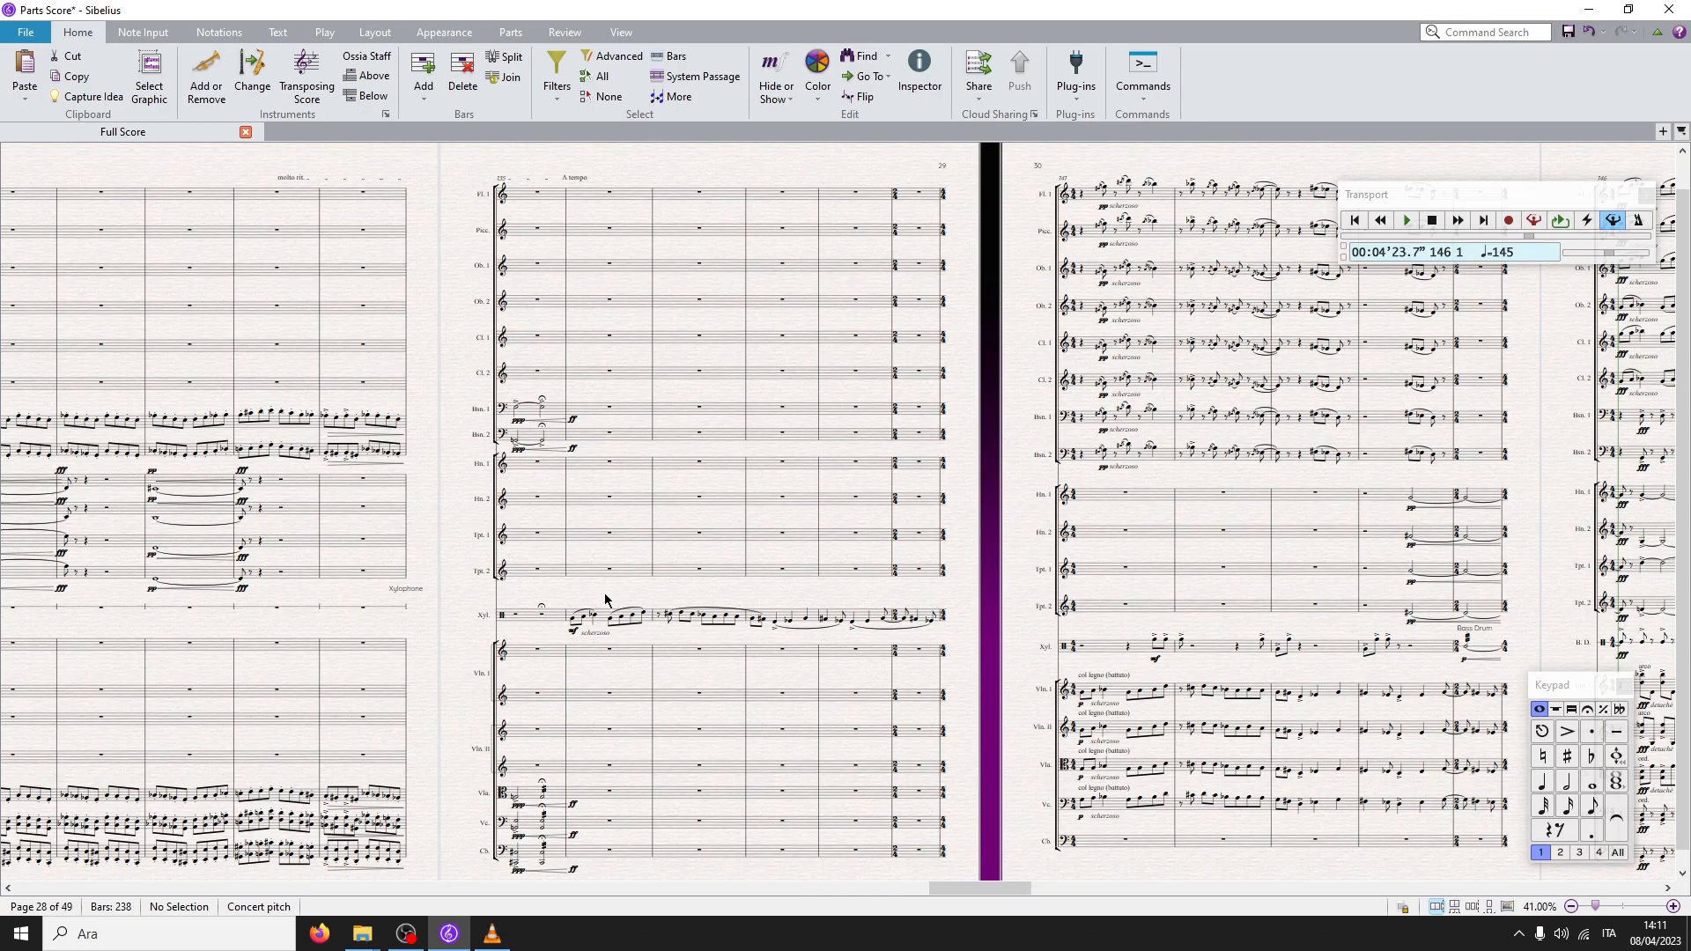
pyautogui.click(605, 619)
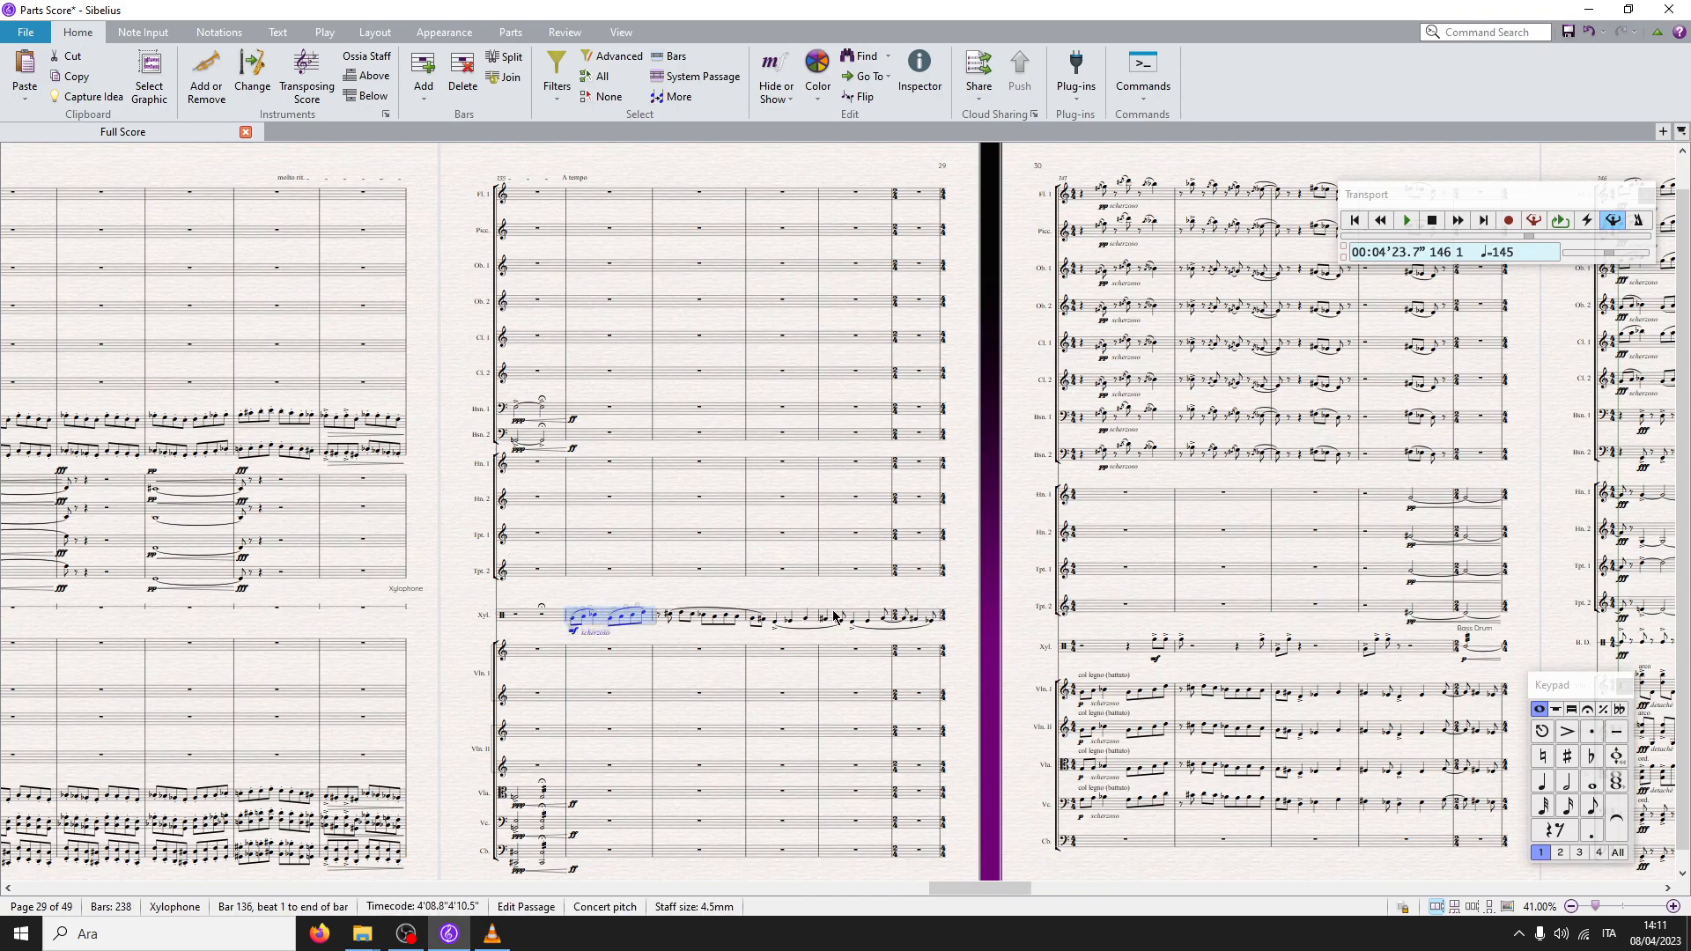
pyautogui.keyDown('shift'); pyautogui.click(921, 615); pyautogui.keyUp('shift')
pyautogui.scroll(-1, 600, 586)
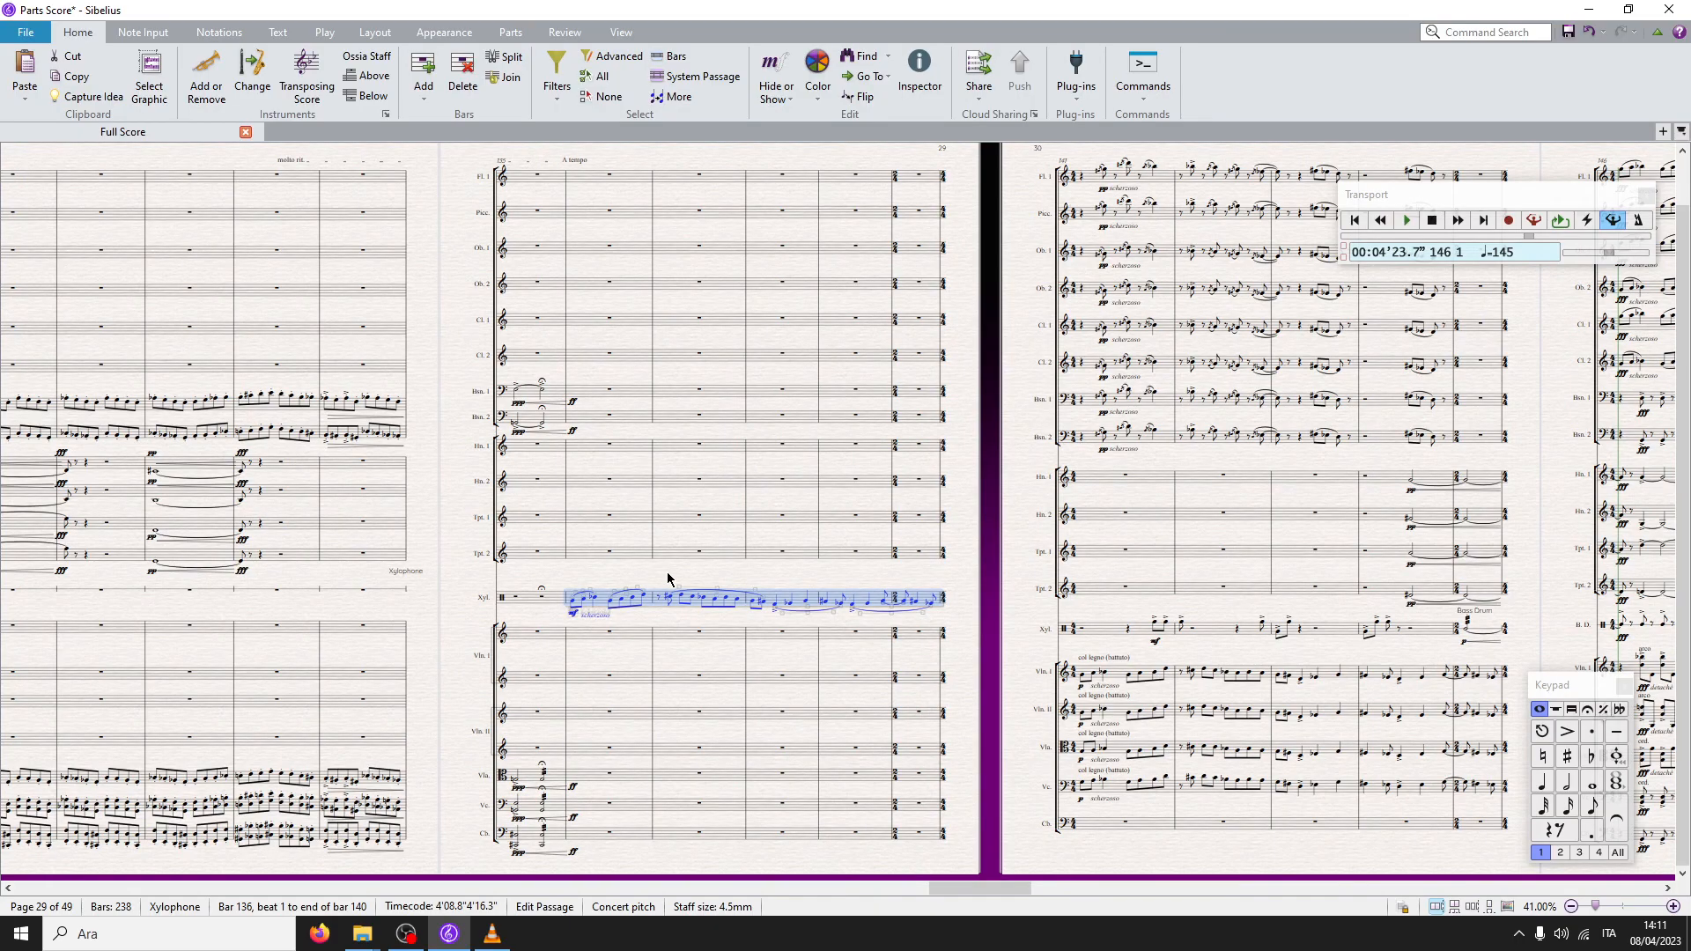
# Use the Select Staves plug-in to move the selection to the Flute 2 staff, limited to the bars in the passage selection
pyautogui.hotkey('ctrl', 'alt', 's')
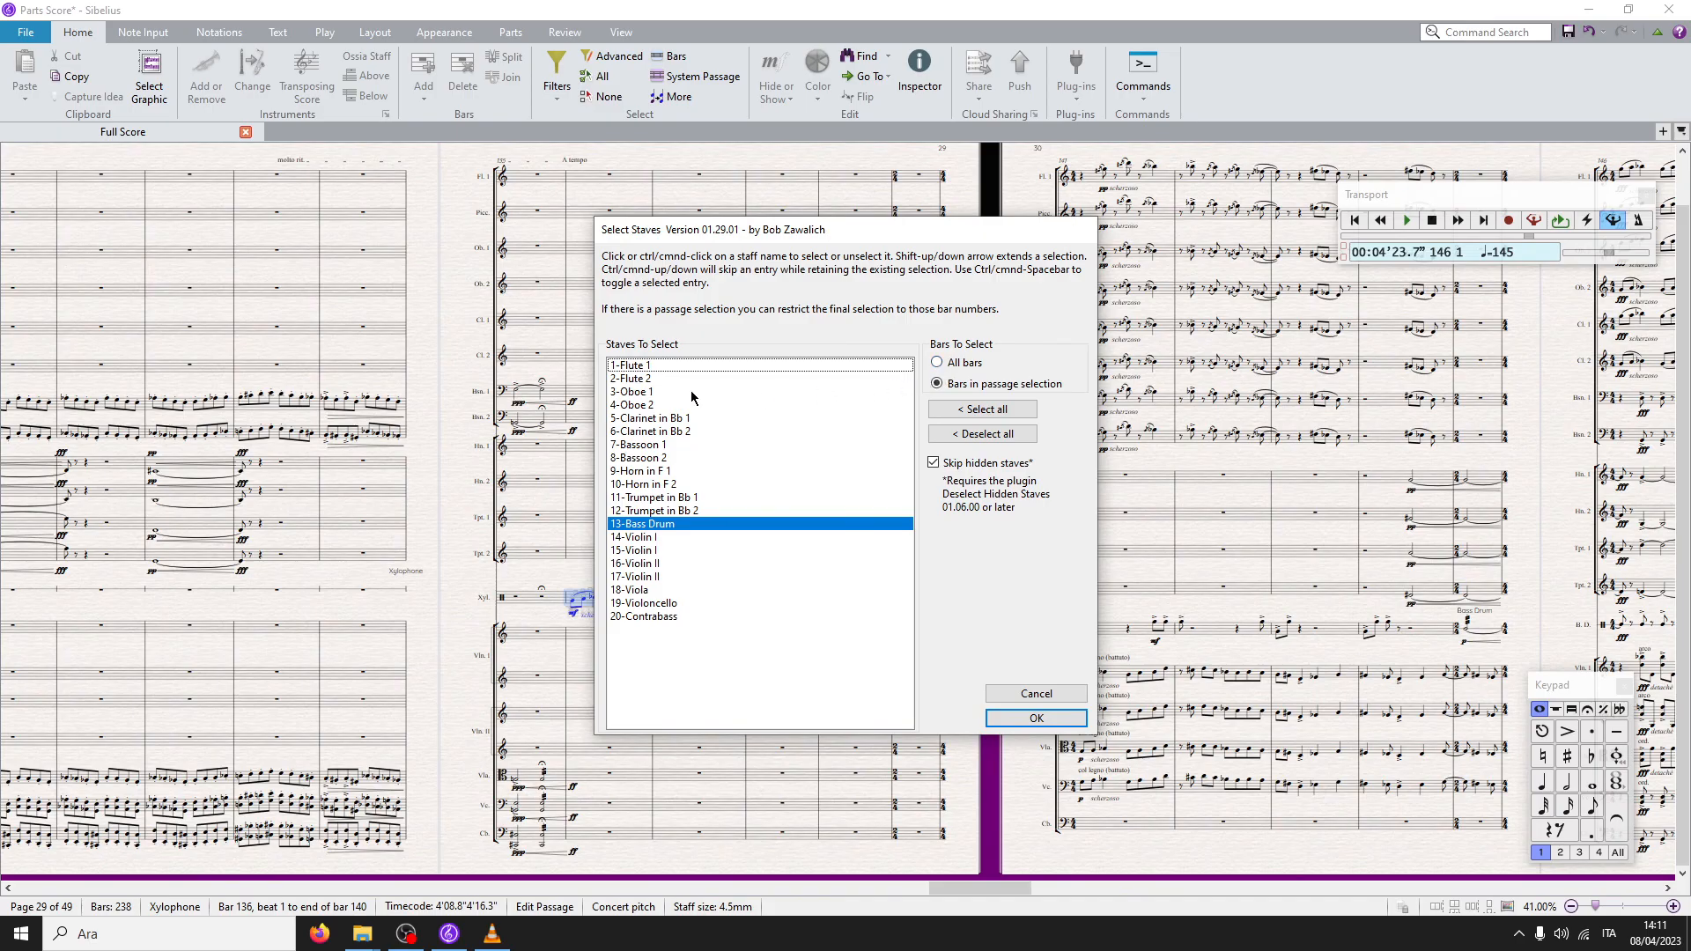
pyautogui.click(622, 380)
pyautogui.moveTo(622, 385); pyautogui.dragTo(651, 447)
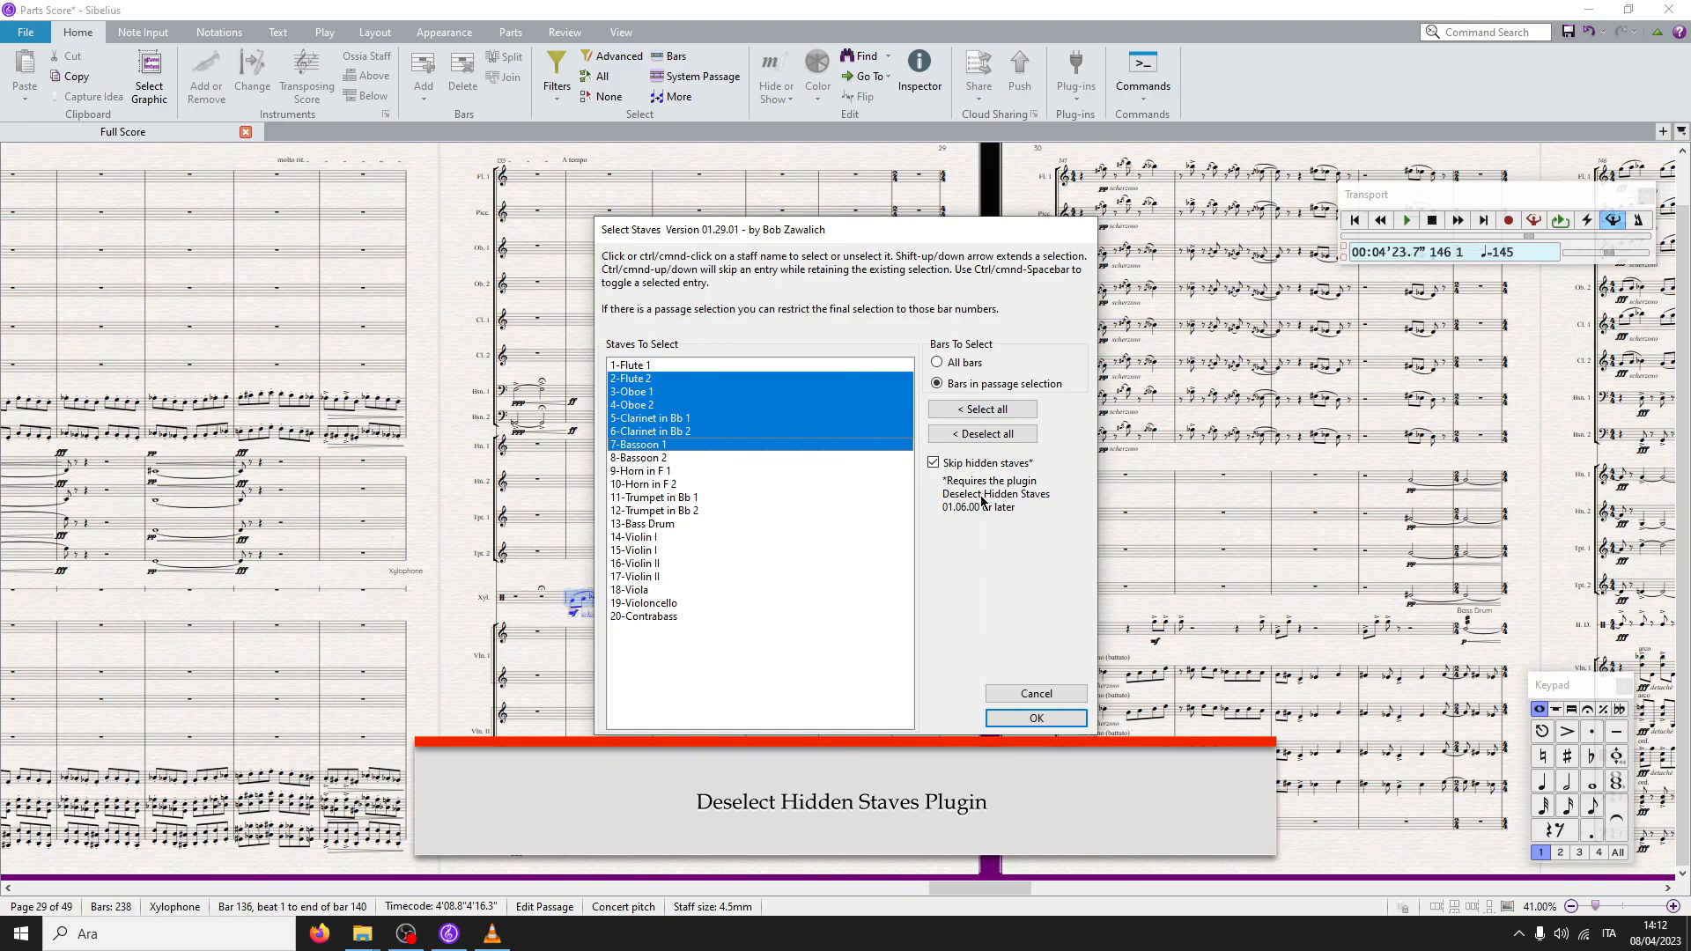
pyautogui.click(638, 380)
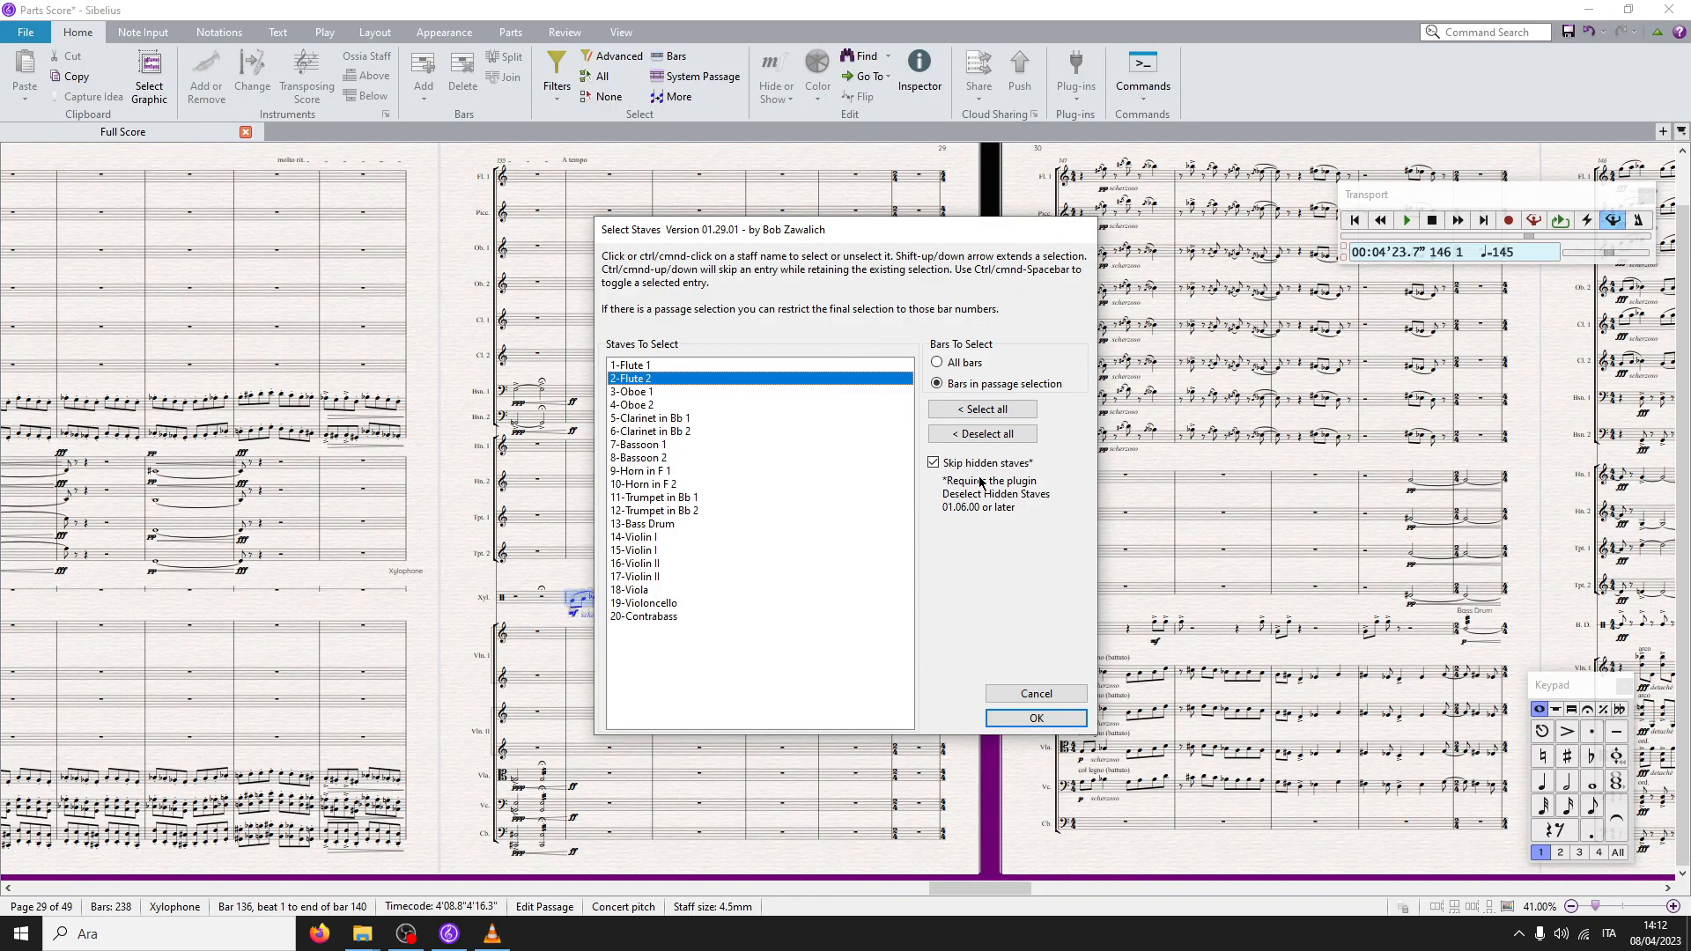
pyautogui.click(1013, 715)
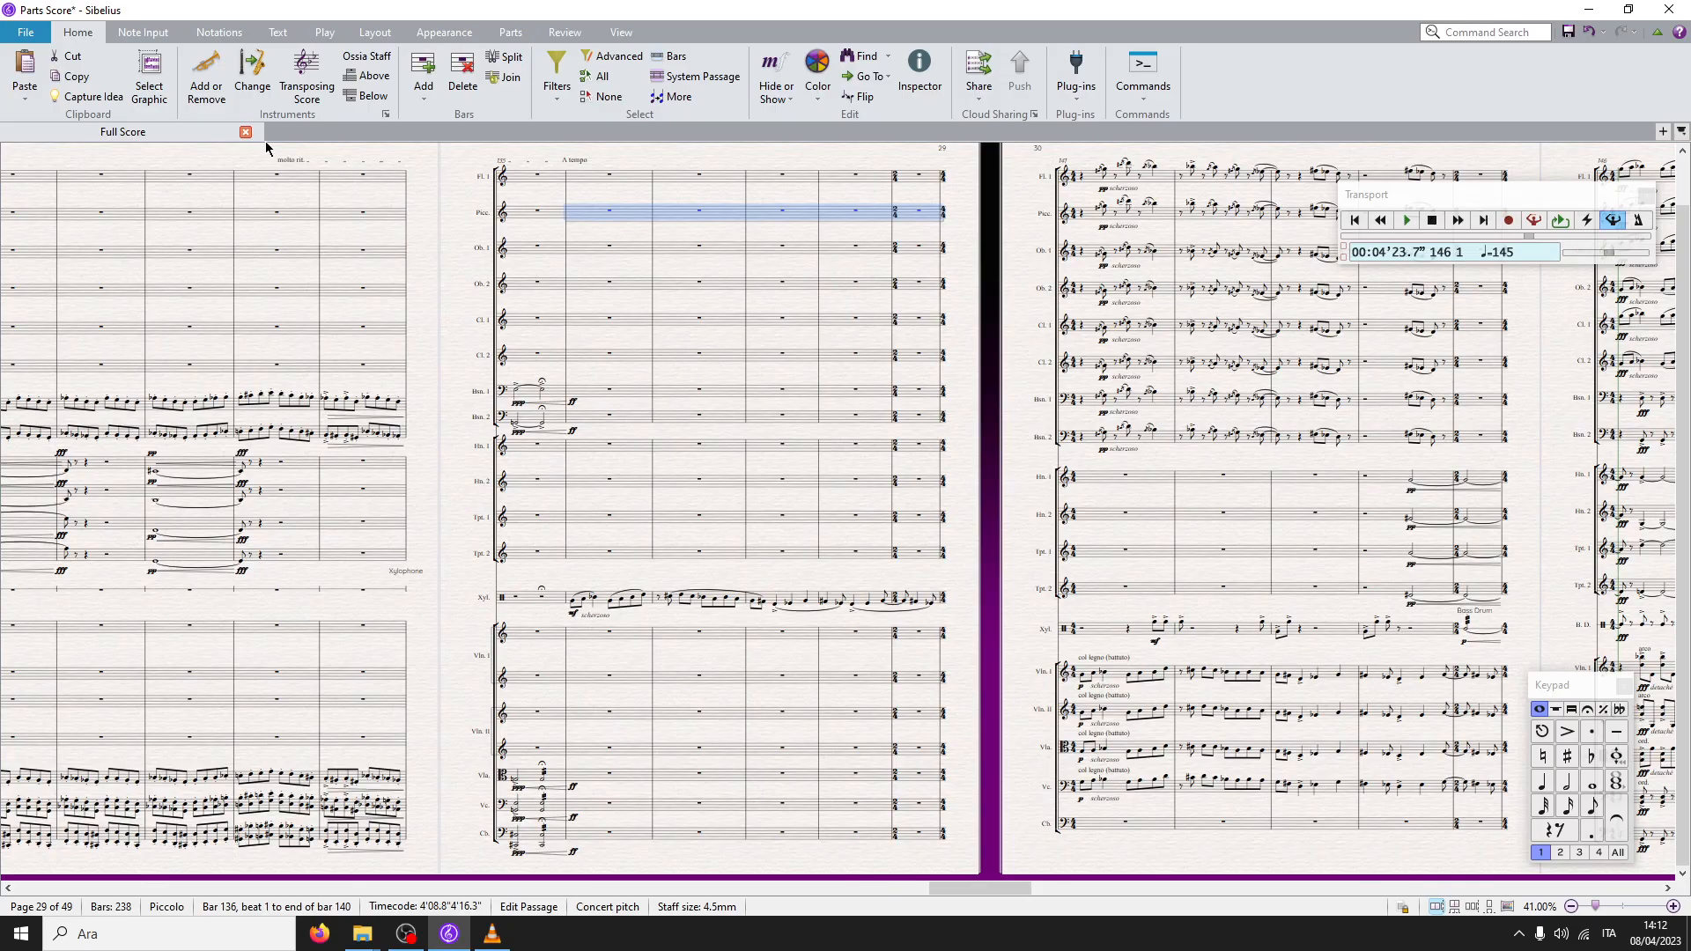
# Paste the xylophone passage as a cue into bars 136 to 140 of the Piccolo staff, inspect it, and undo the paste
pyautogui.click(35, 88)
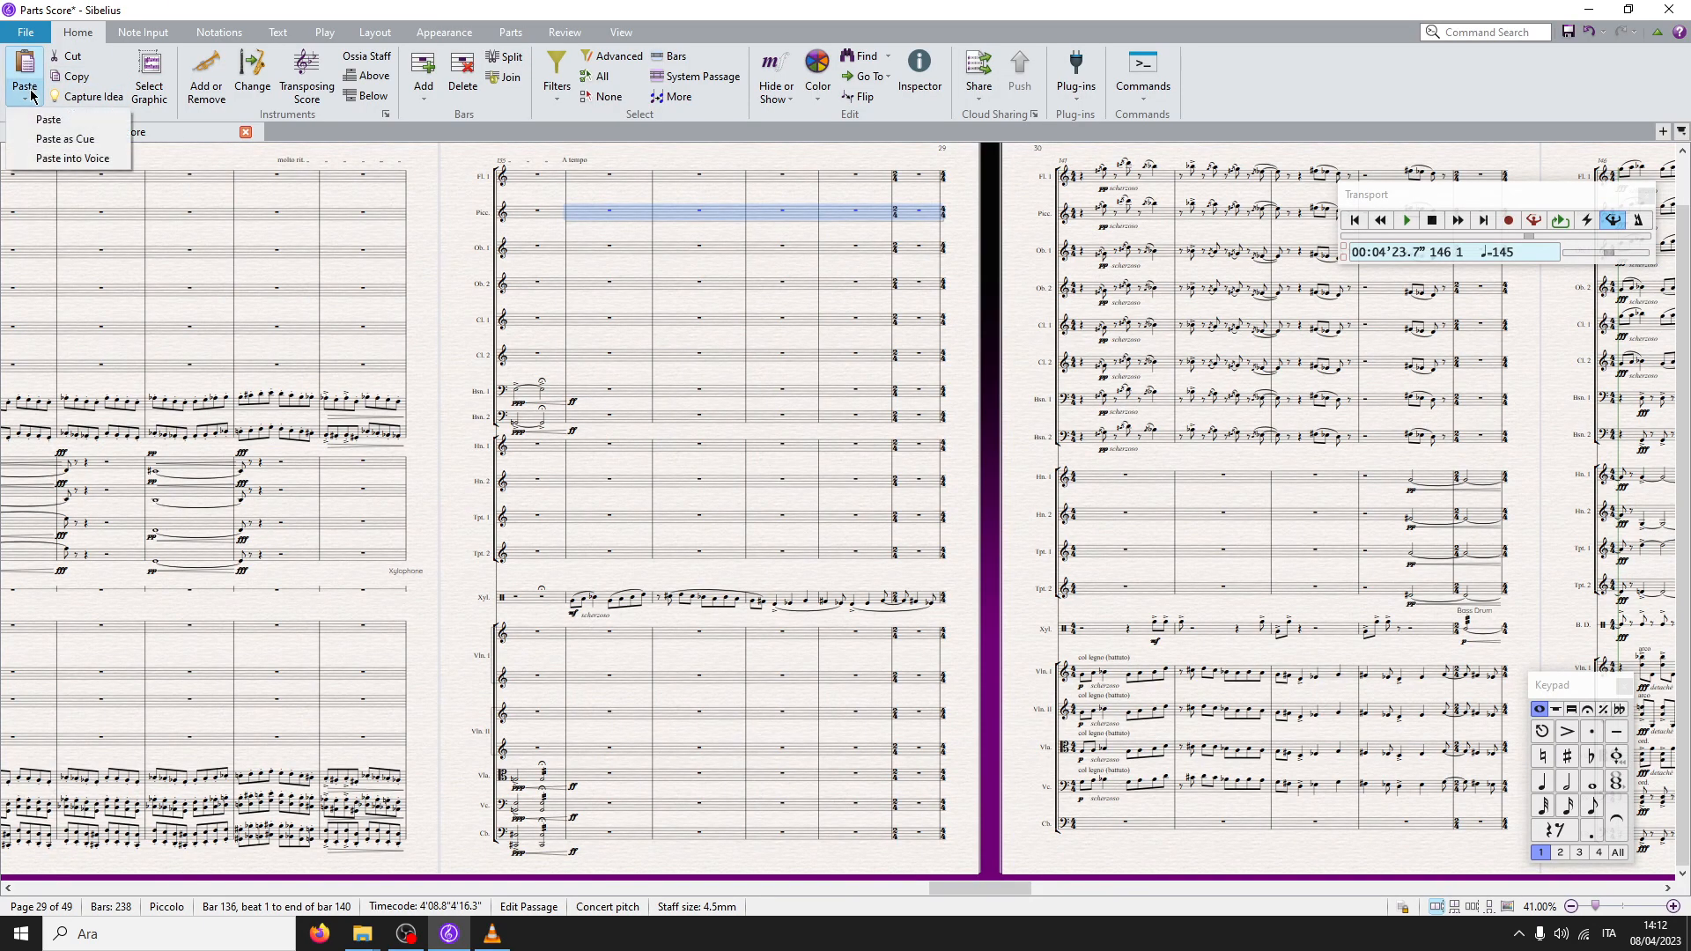
pyautogui.click(66, 146)
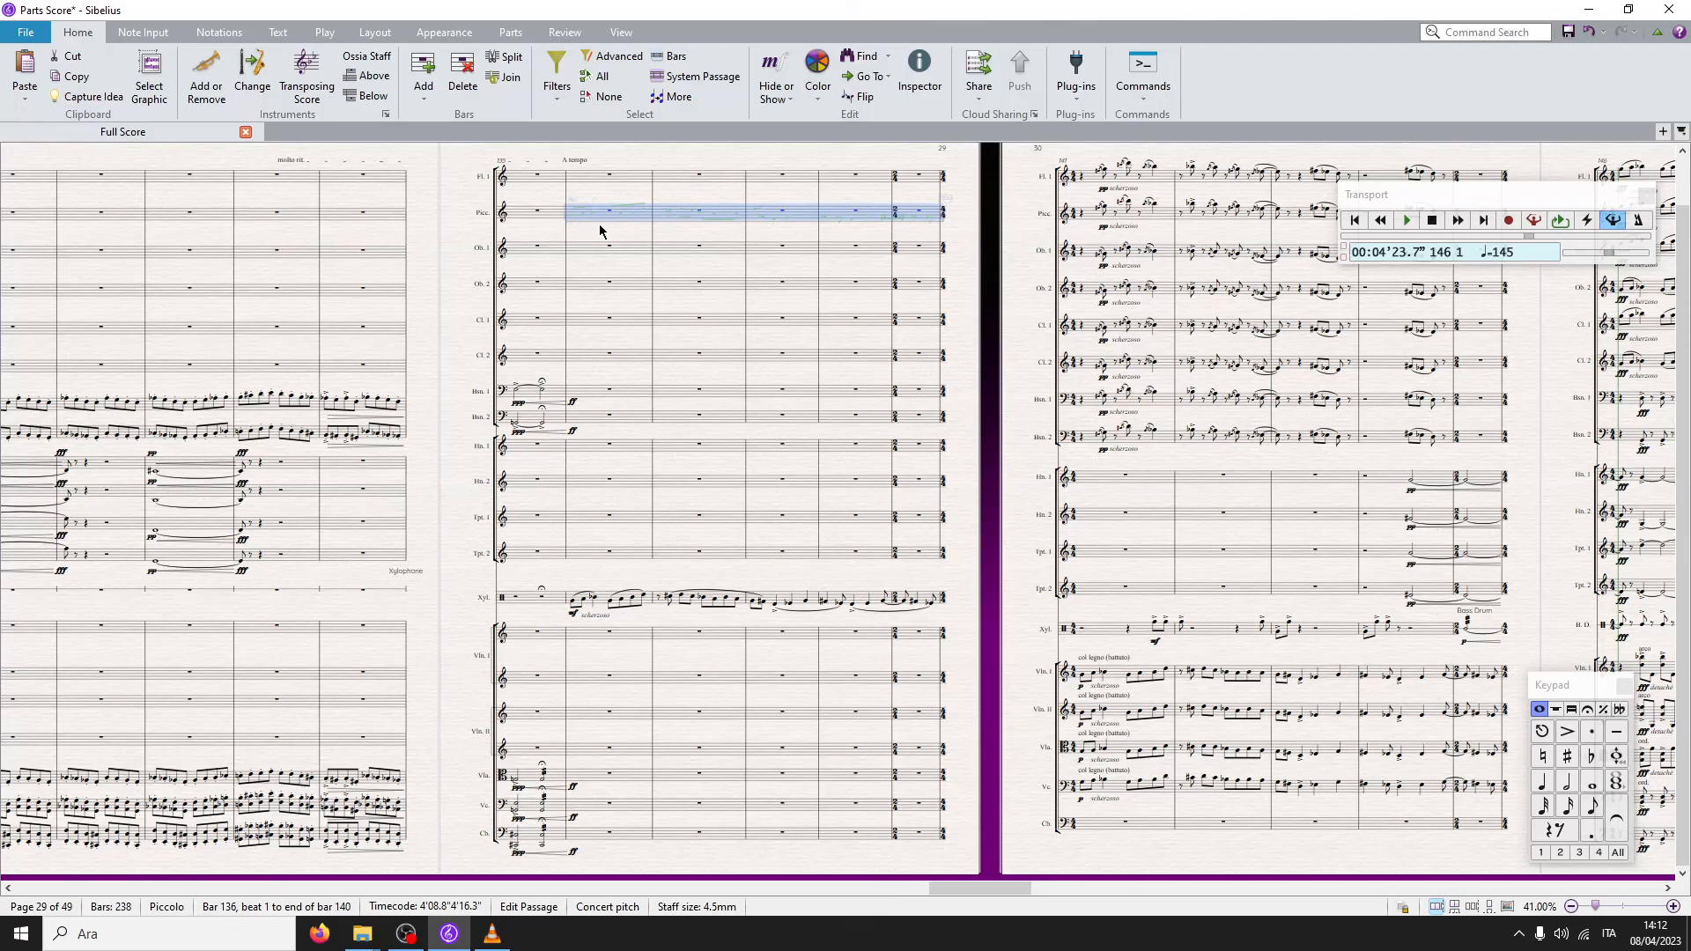
pyautogui.scroll(5, 568, 366)
pyautogui.scroll(1, 569, 367)
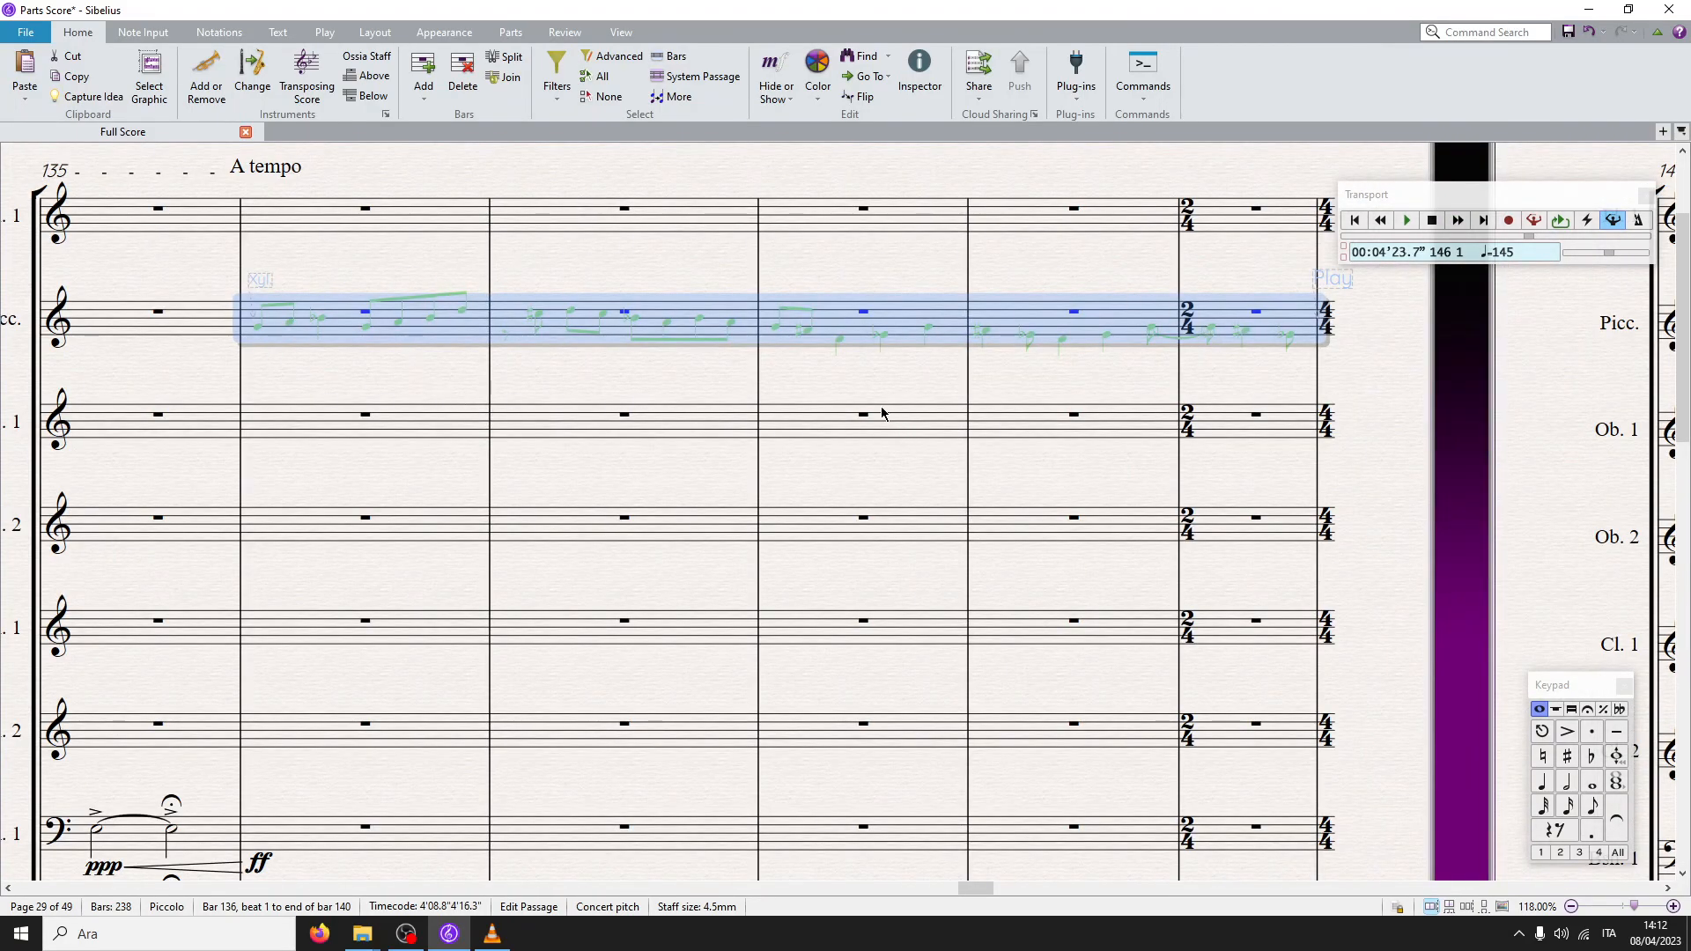
pyautogui.hotkey('ctrl', 'z')
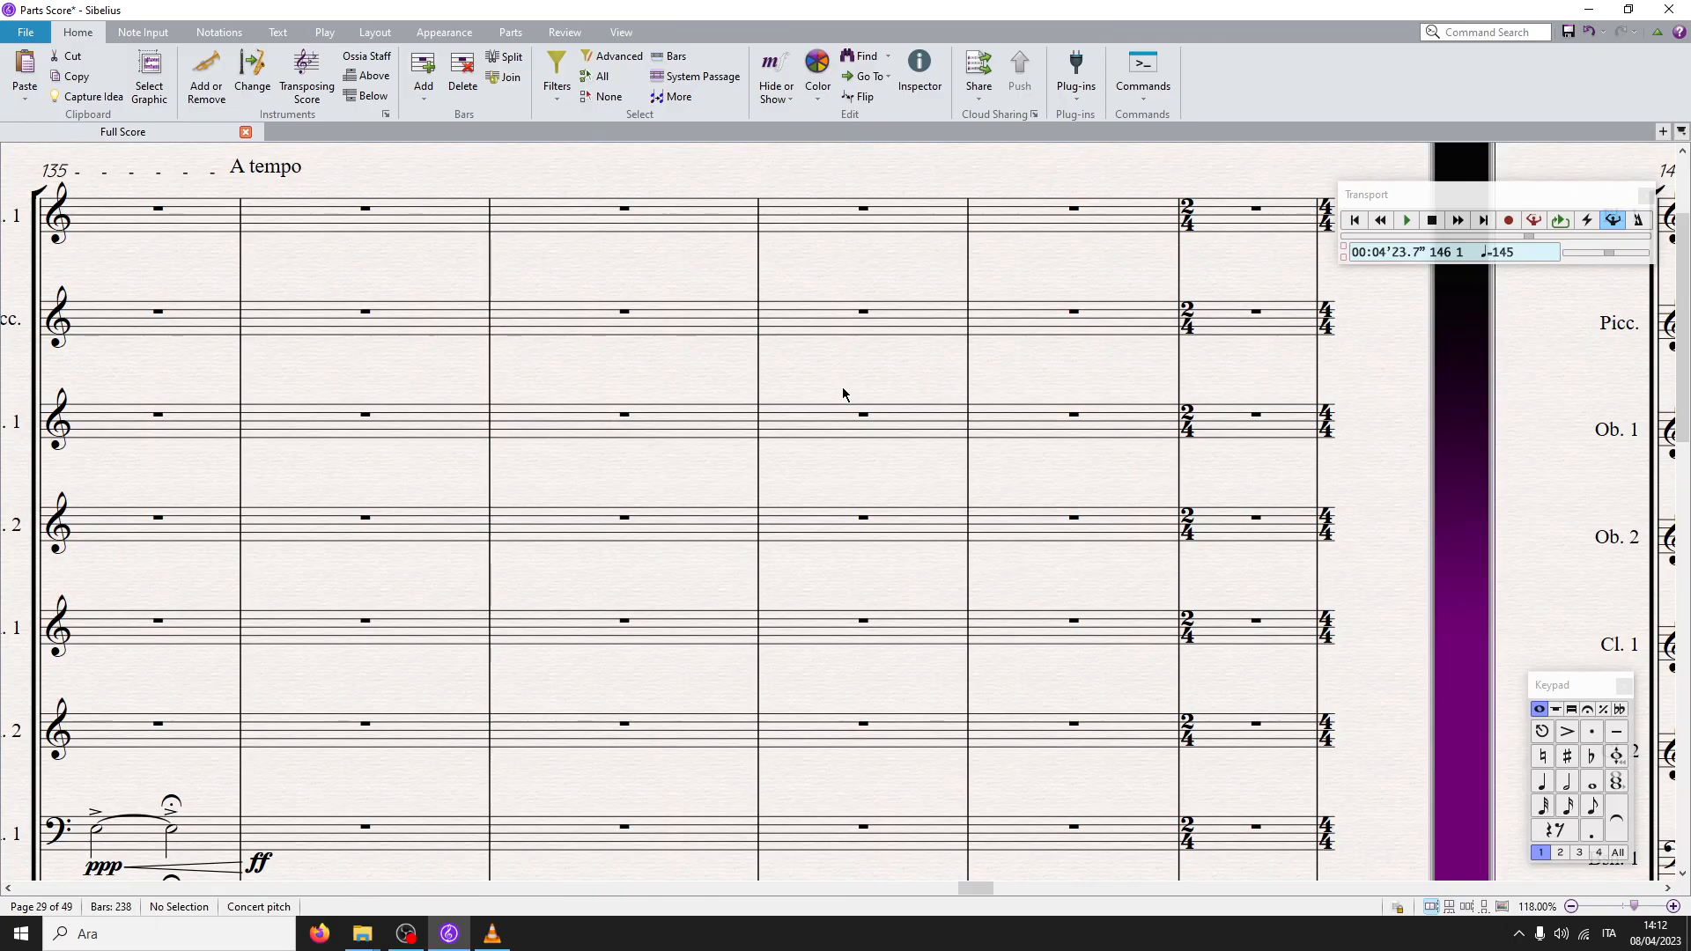
pyautogui.hotkey('ctrl', 'y')
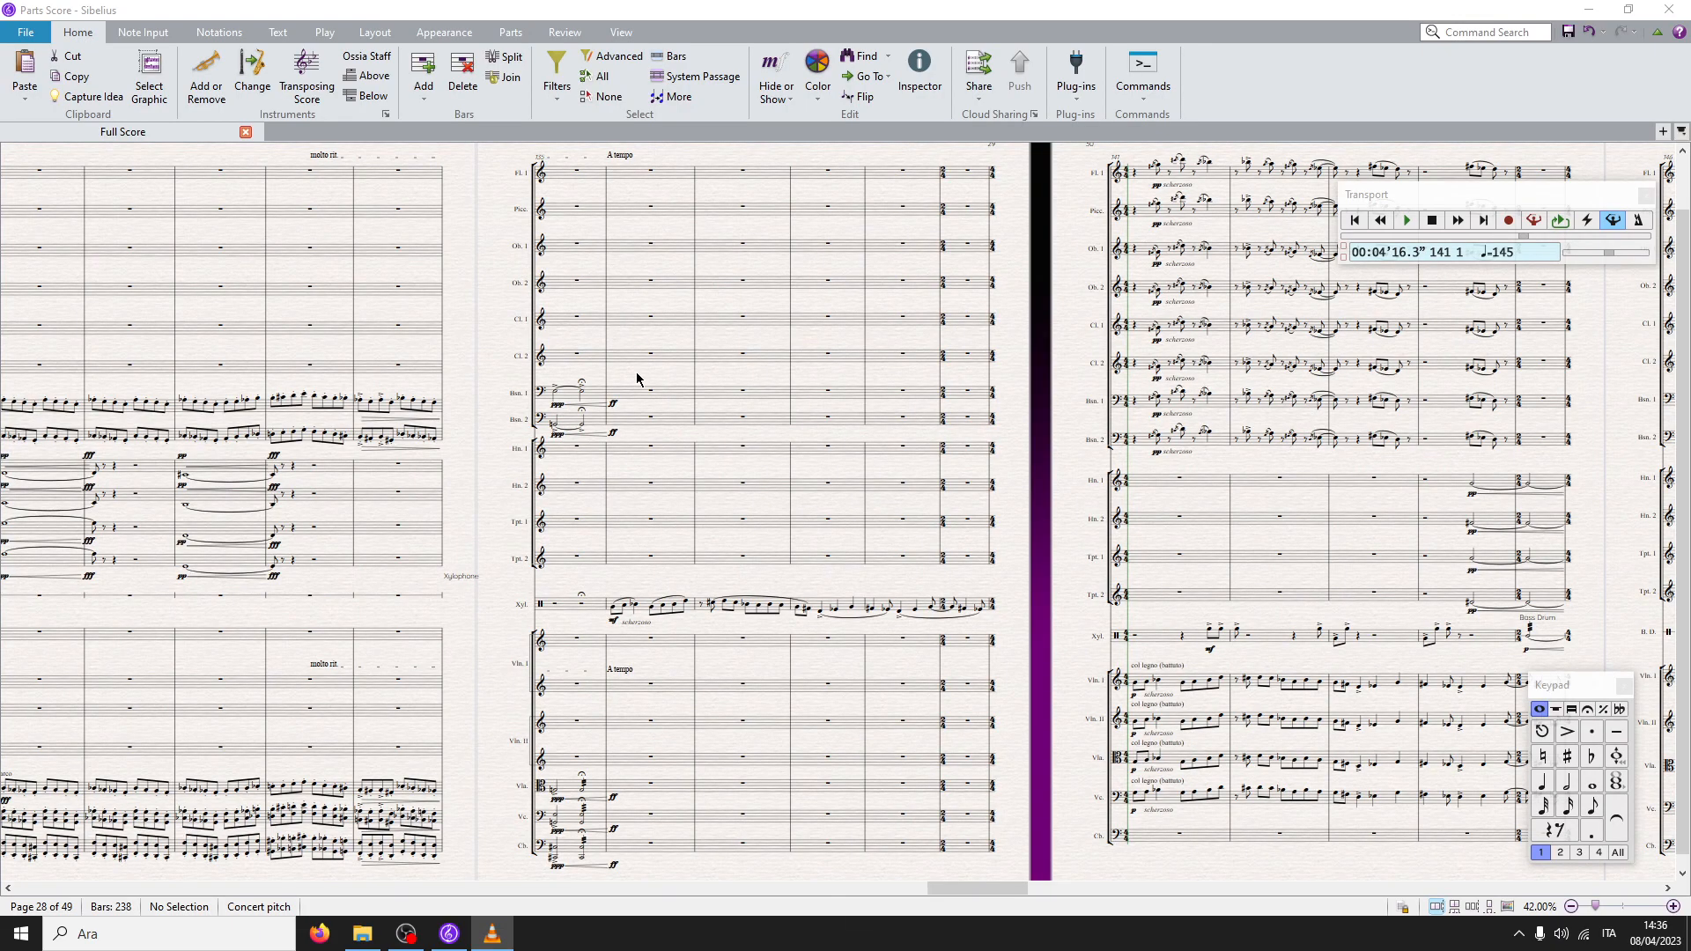
# Add cue notes from the Xylophone staff to bars 136 to 140 of Oboe 2 with the Add Cue Notes plug-in, and inspect them
pyautogui.click(636, 283)
pyautogui.keyDown('shift'); pyautogui.click(976, 284); pyautogui.keyUp('shift')
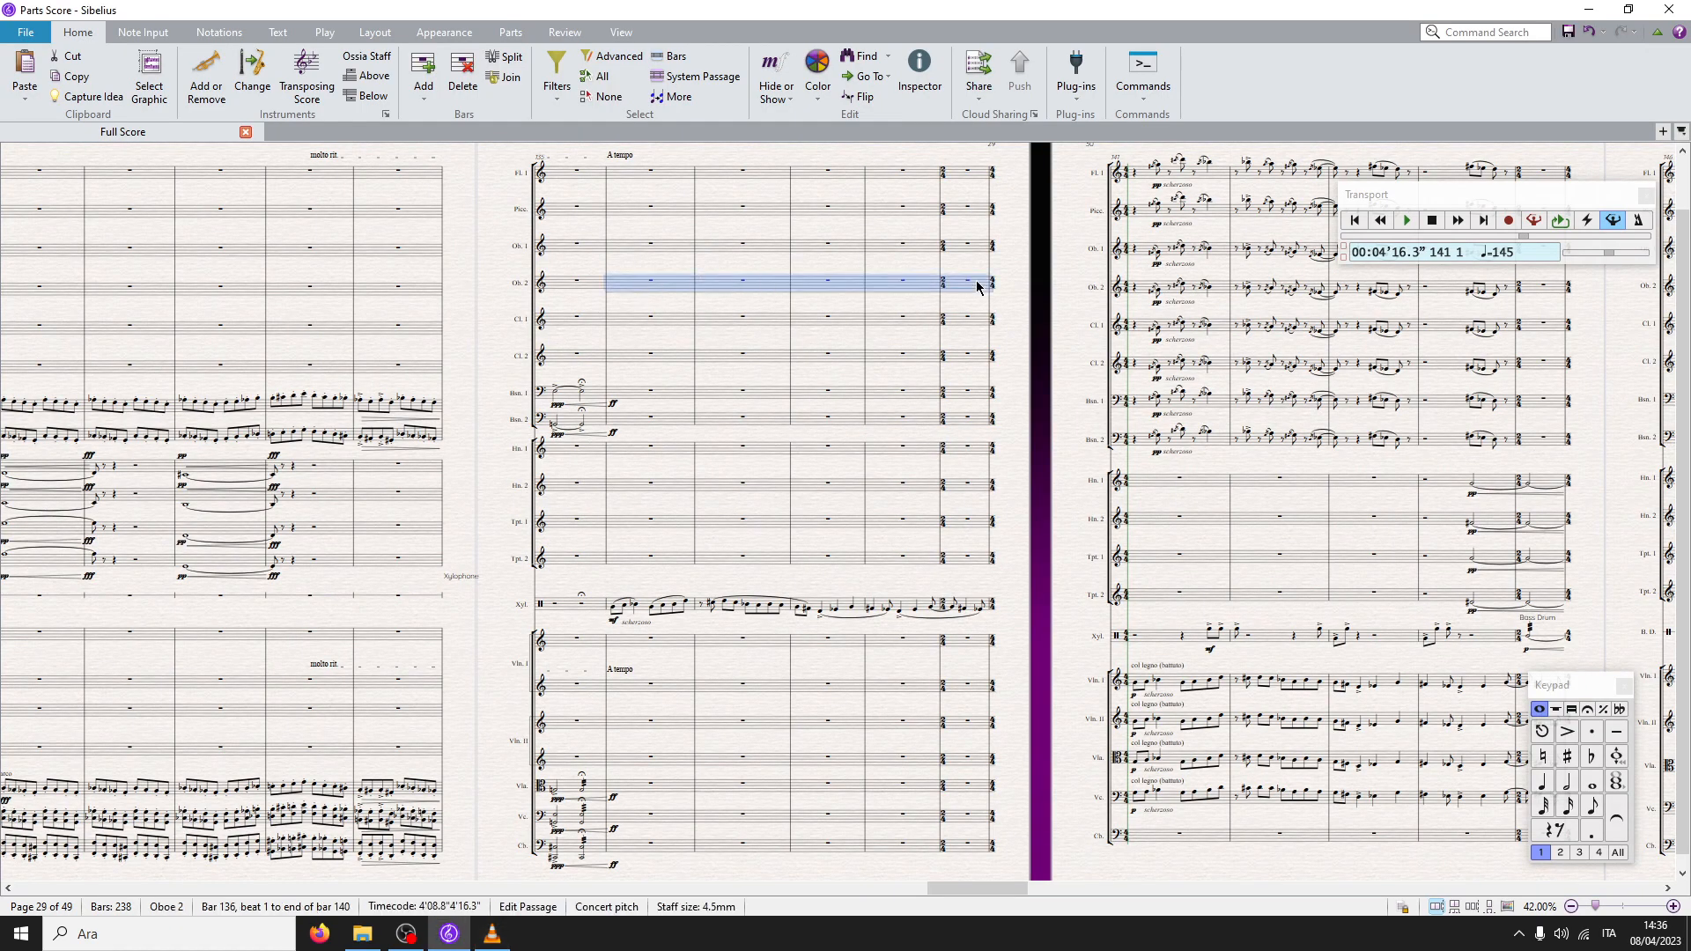
pyautogui.hotkey('ctrl', 'shift', 'alt', 'v')
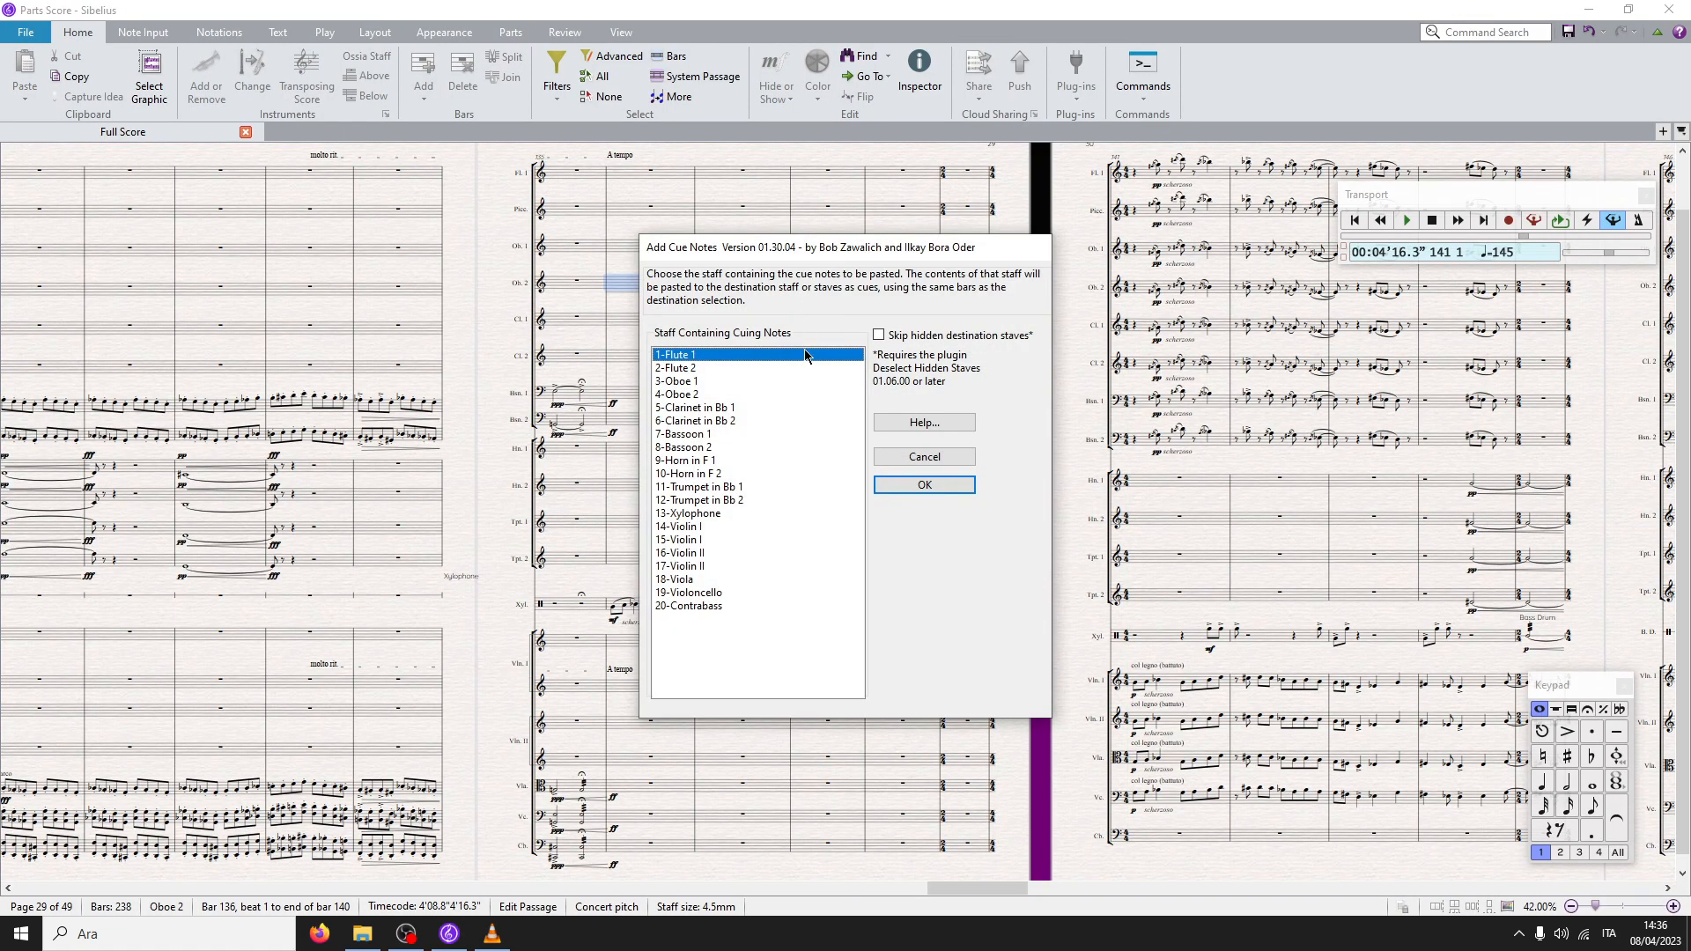
pyautogui.click(729, 512)
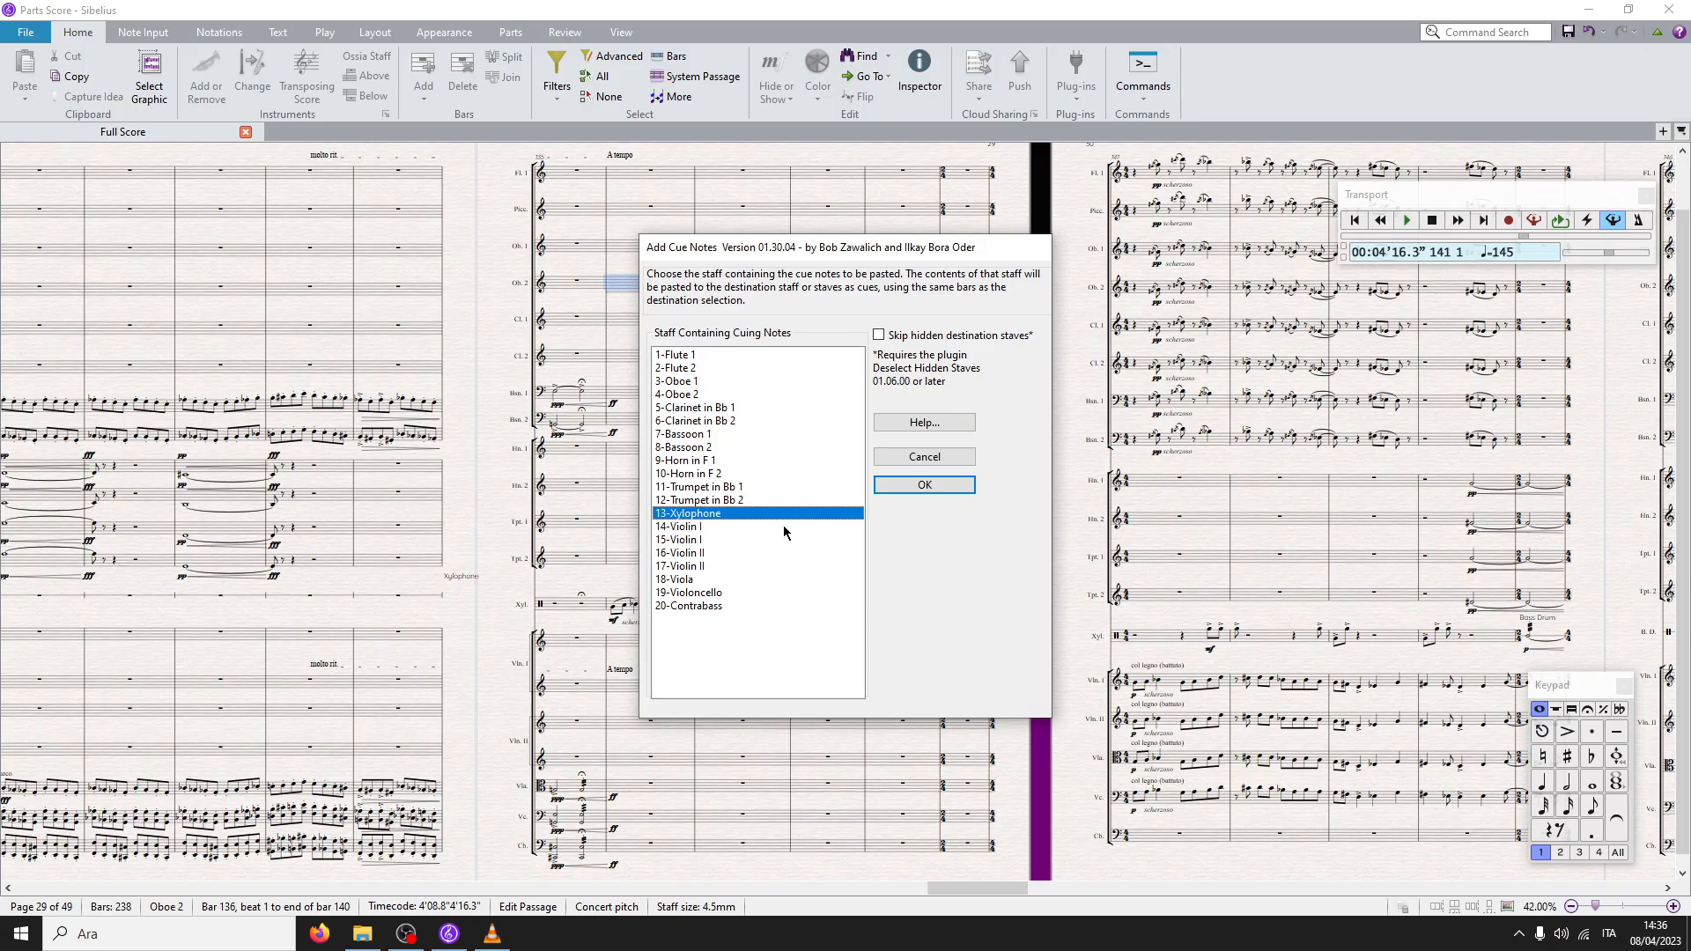
pyautogui.click(921, 486)
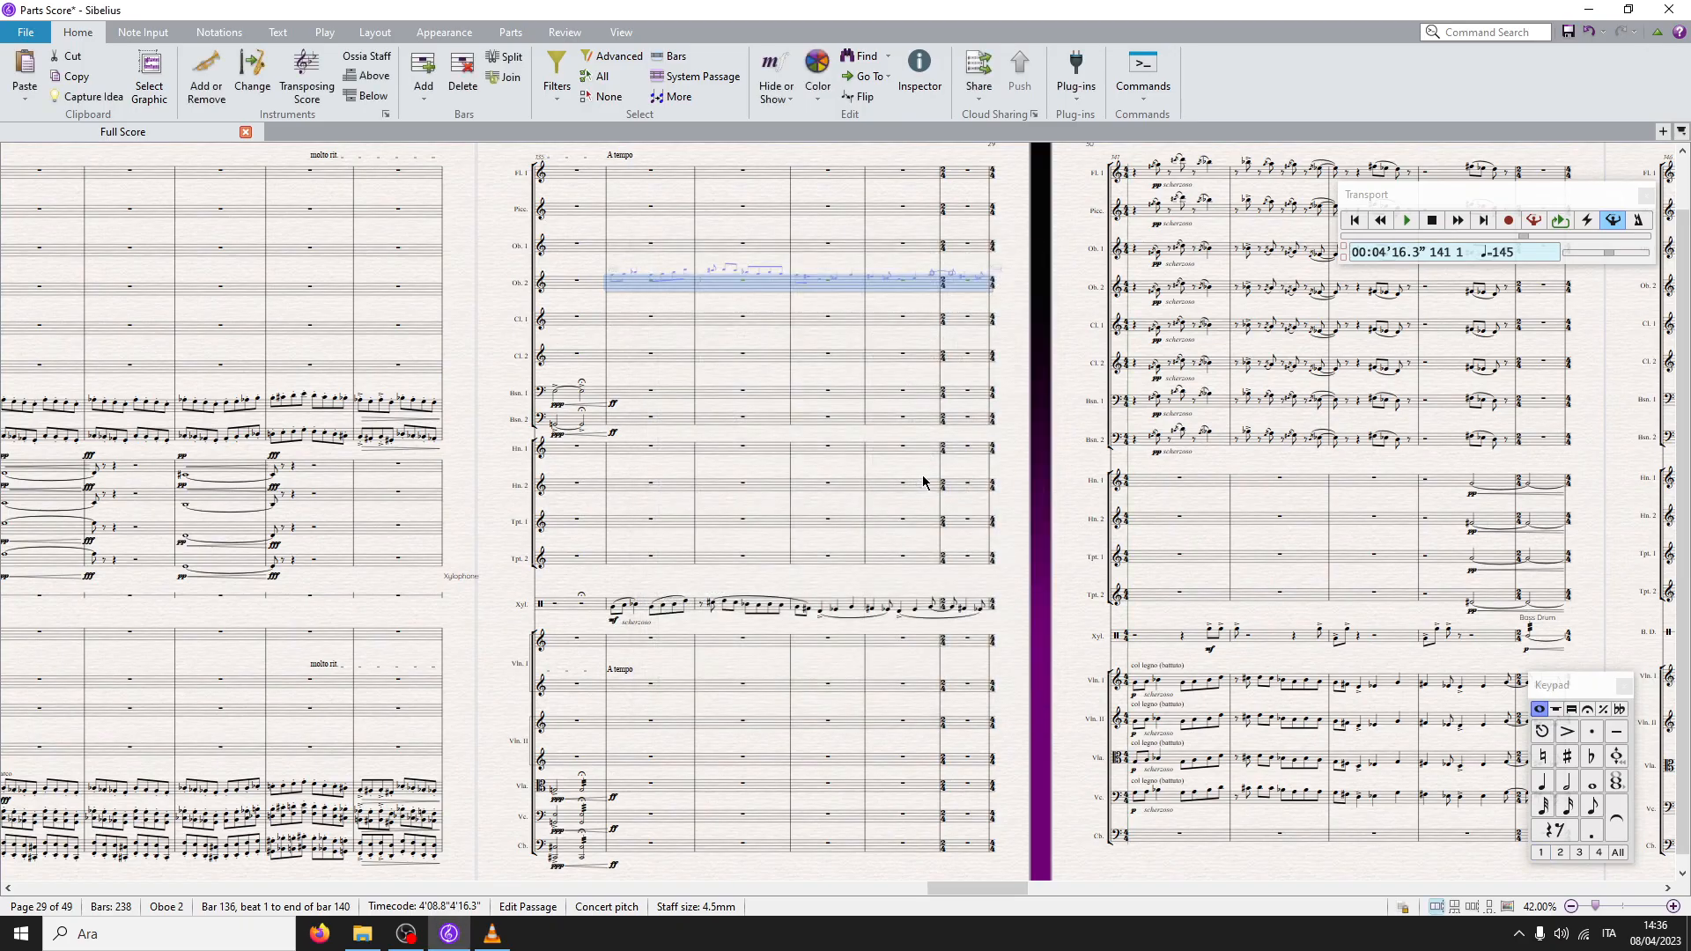
pyautogui.scroll(5, 664, 309)
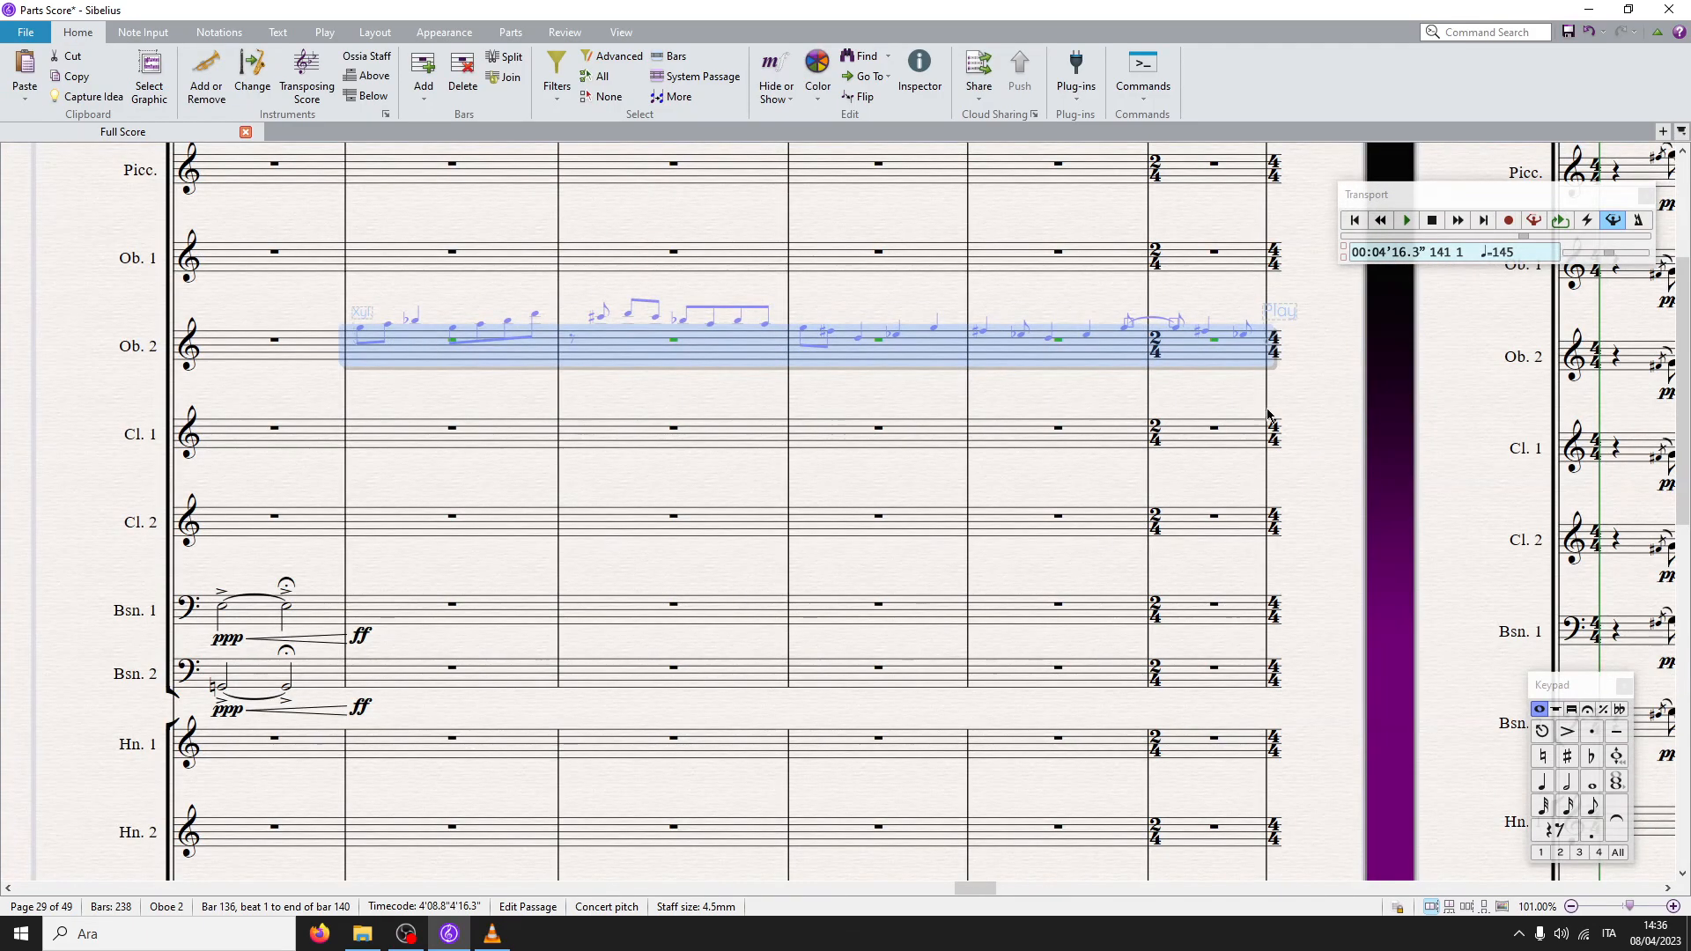
pyautogui.scroll(-4, 567, 400)
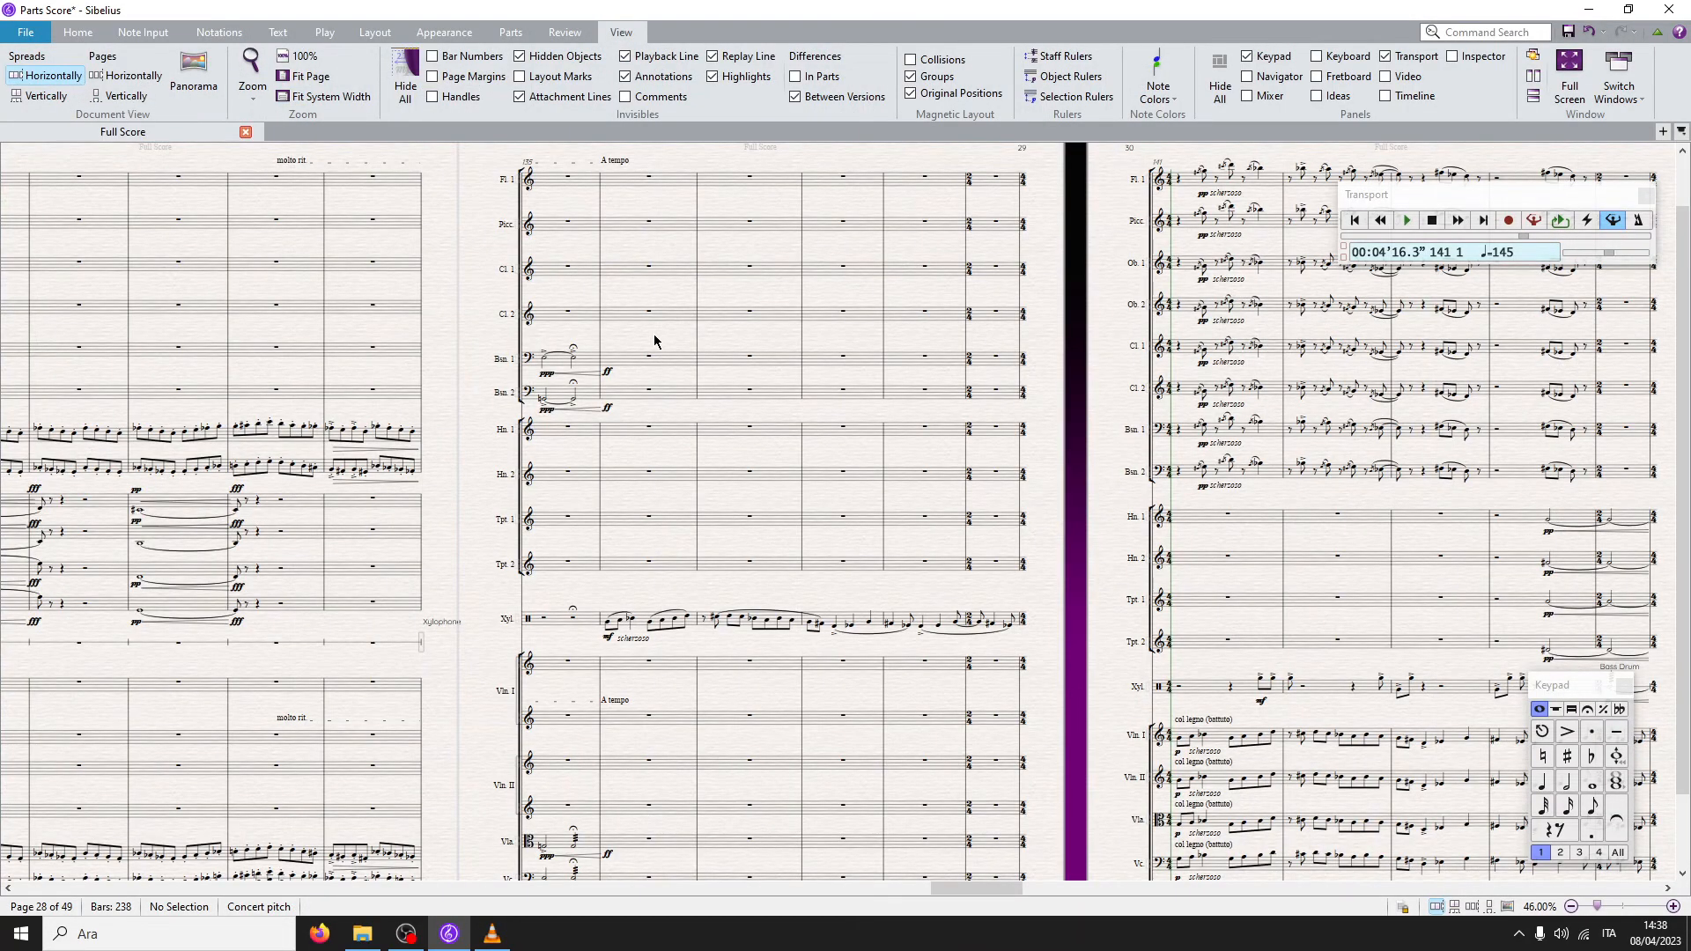
# Add Xylophone cue notes to bars 136 to 140 from Flute 1 through Clarinet 2, skipping hidden destination staves, and show all empty staves
pyautogui.click(624, 315)
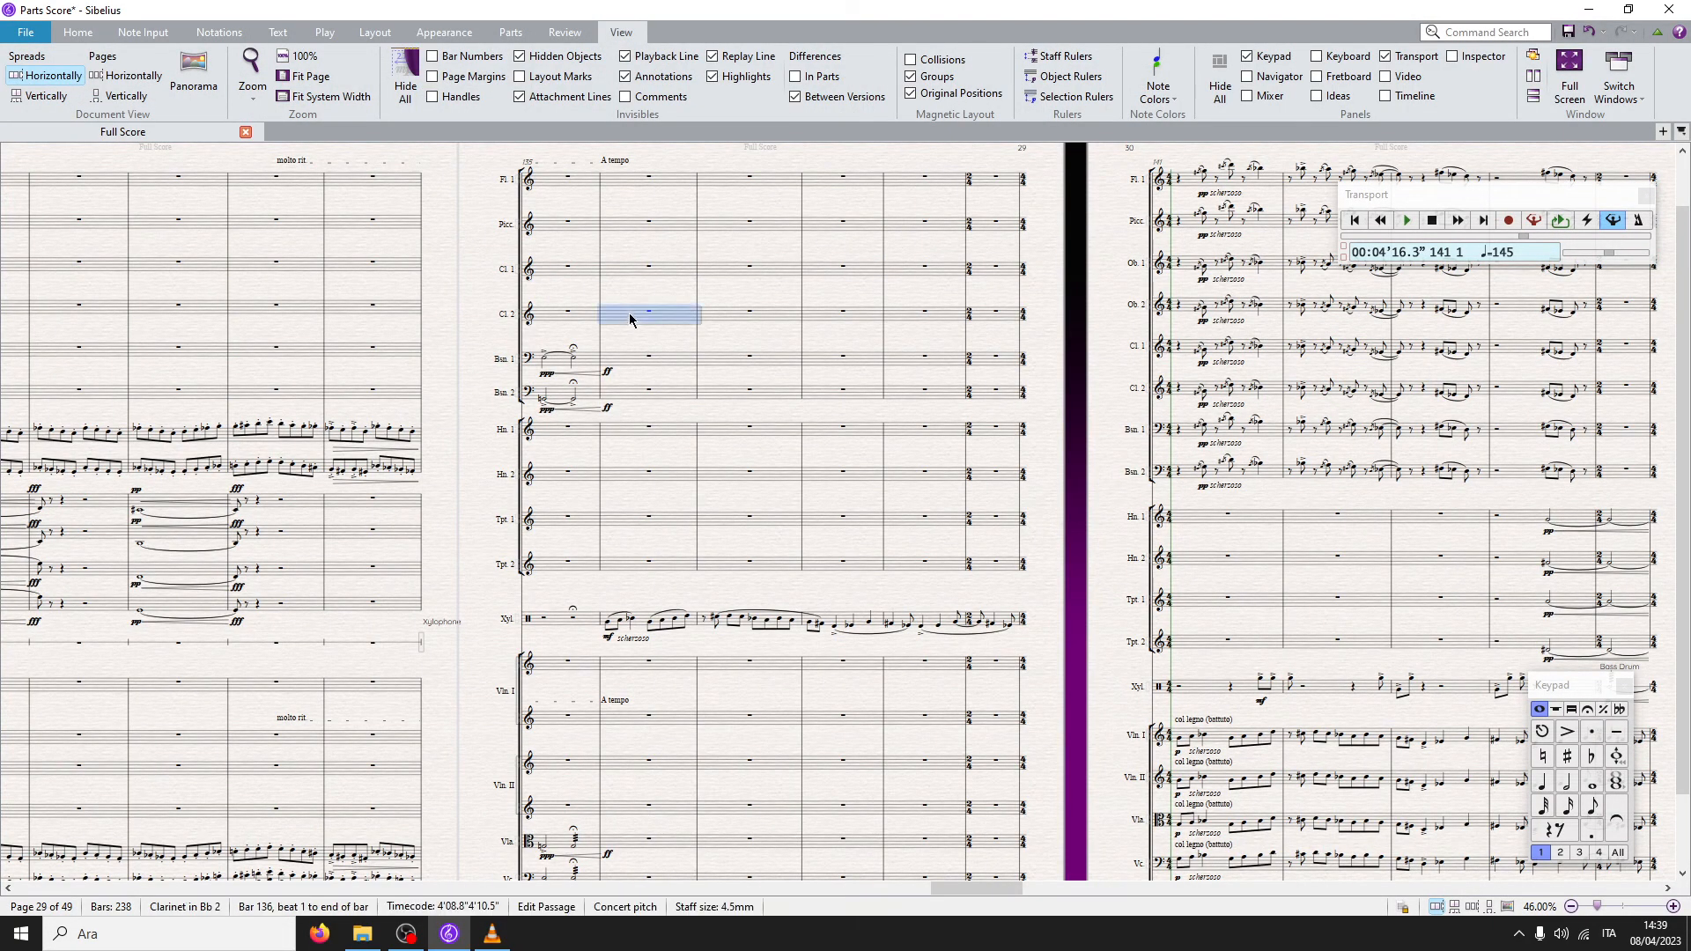
pyautogui.keyDown('shift'); pyautogui.click(1005, 181); pyautogui.keyUp('shift')
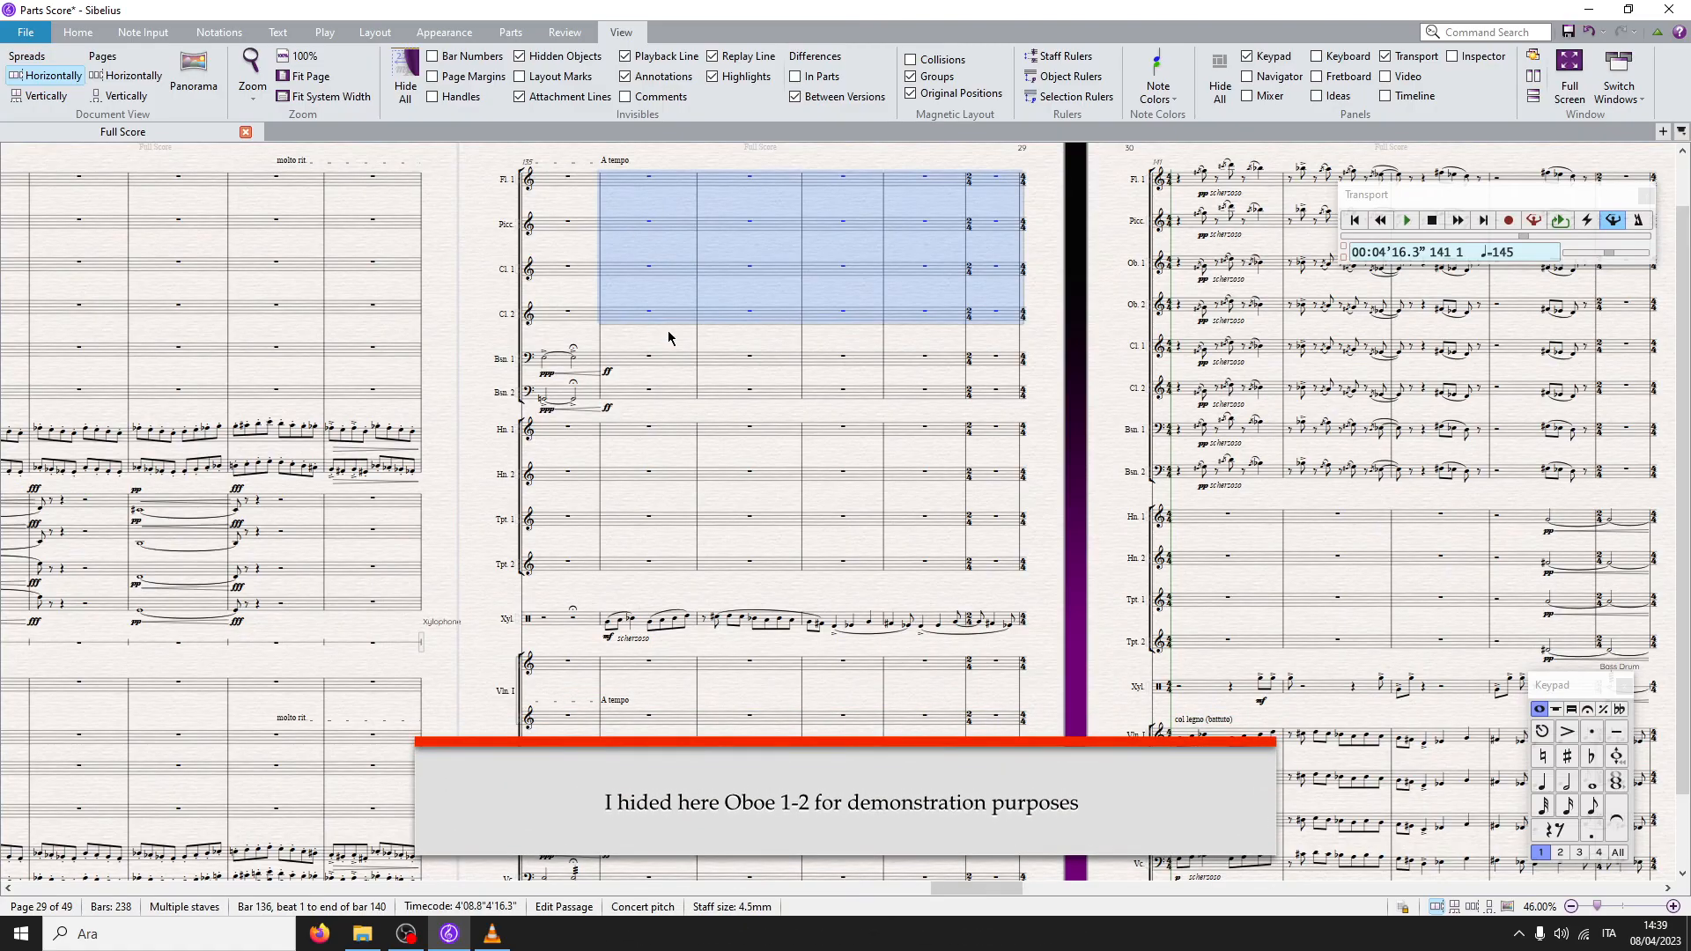
pyautogui.hotkey('ctrl', 'alt', 'c')
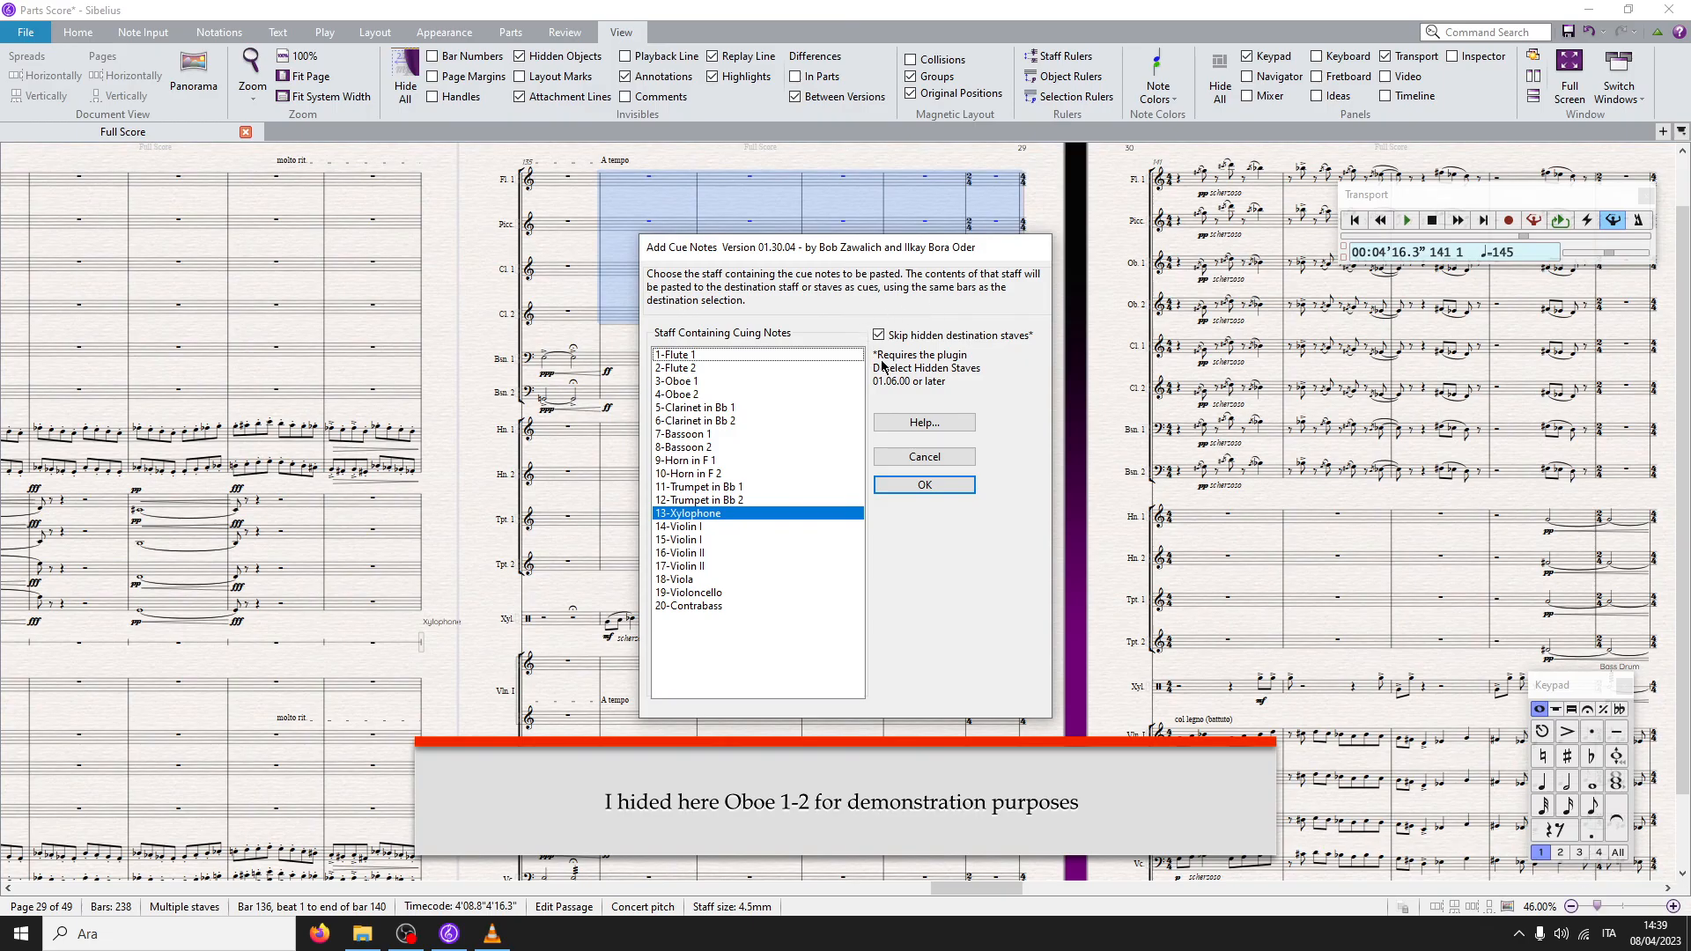
pyautogui.click(908, 483)
pyautogui.hotkey('ctrl', 'shift', 'alt', 'h')
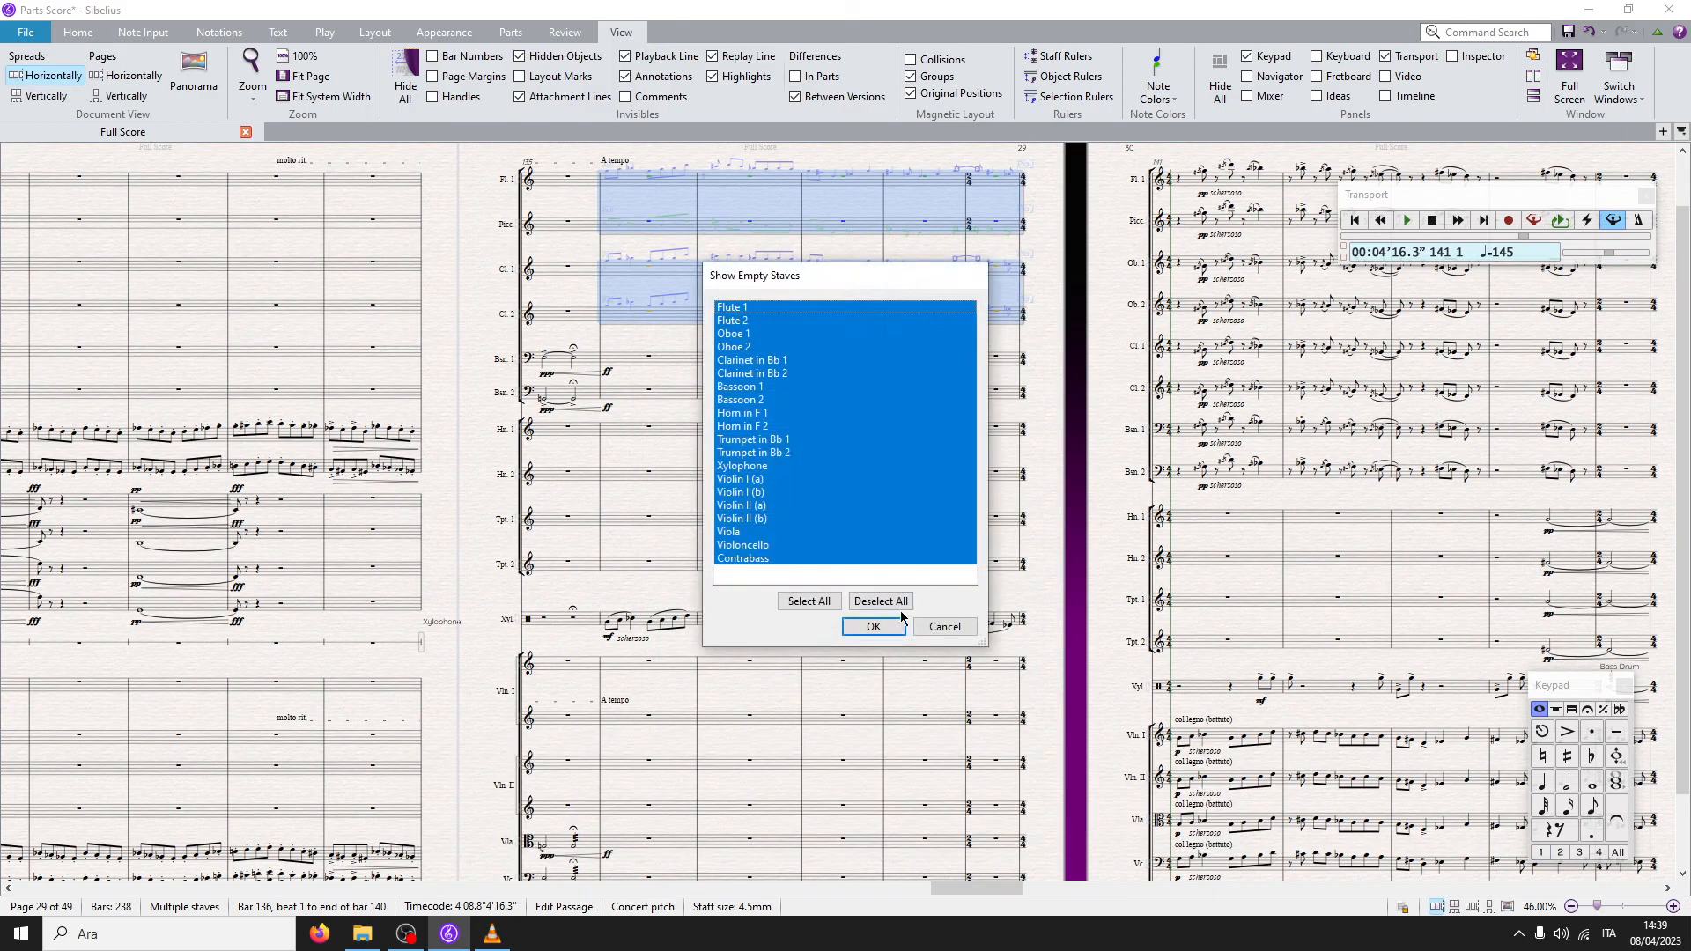
pyautogui.click(872, 625)
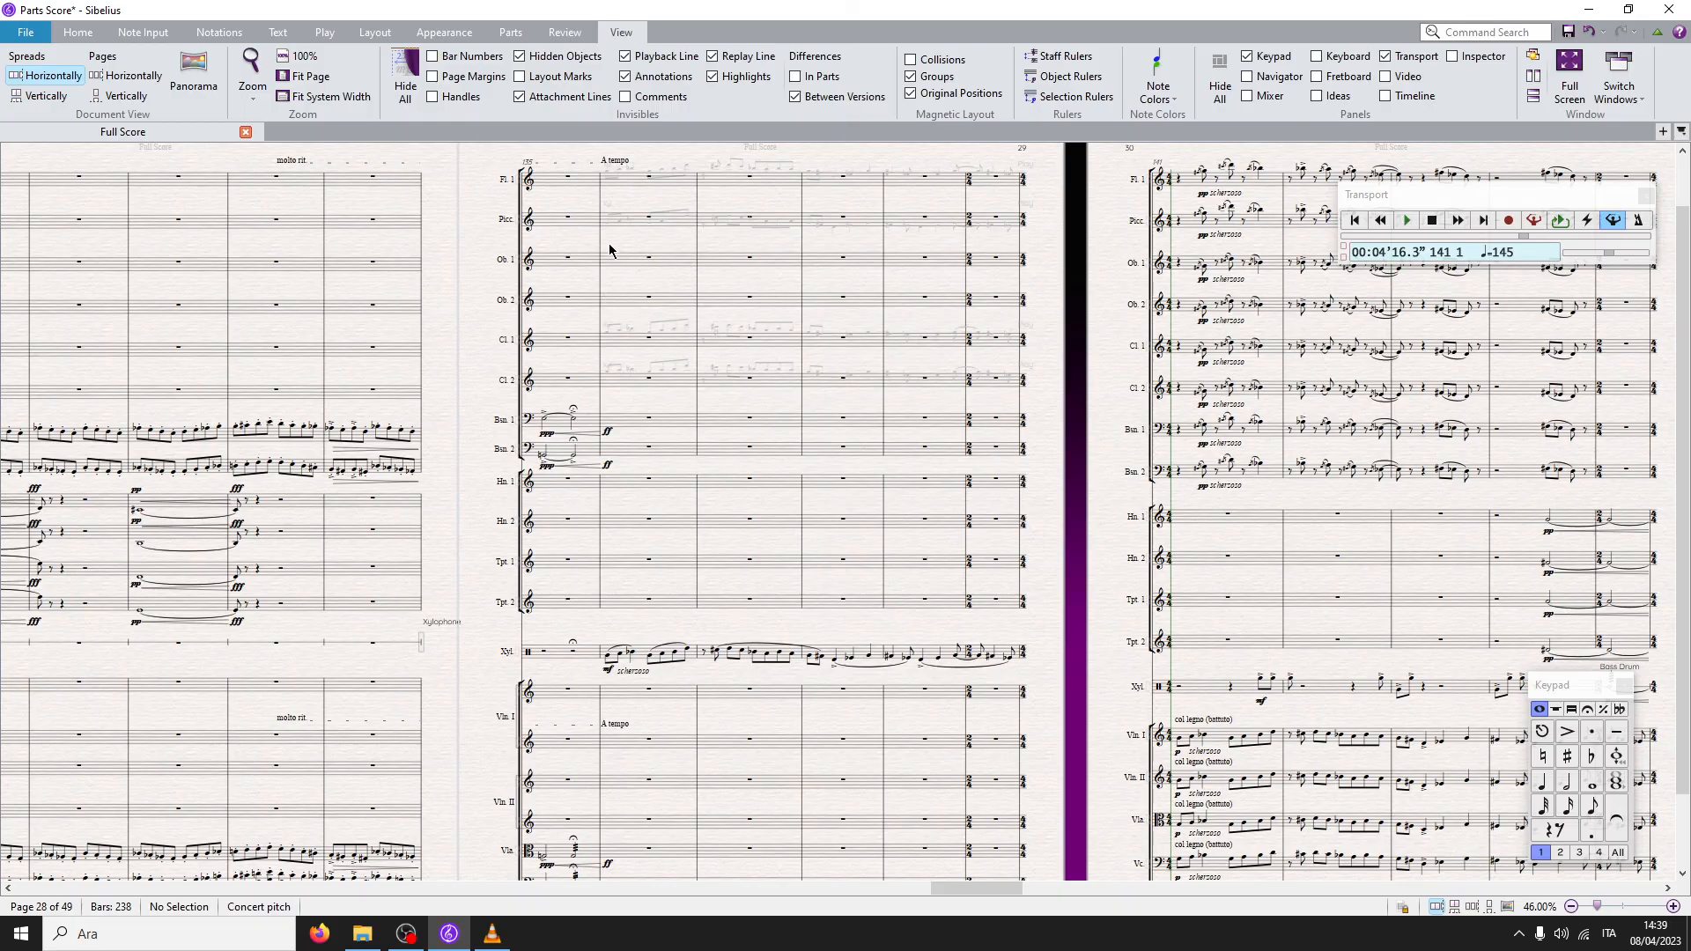